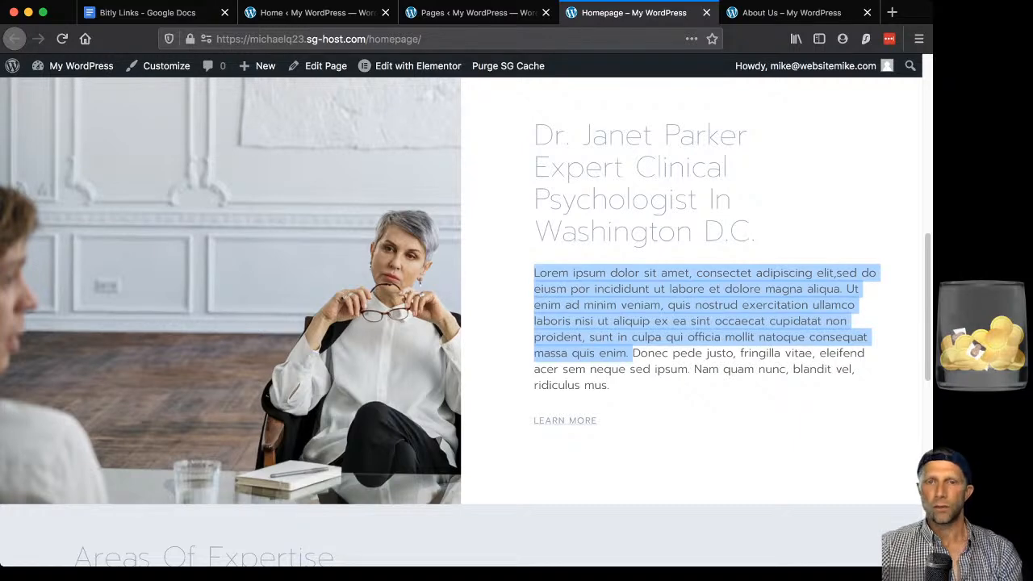
pyautogui.scroll(-2, 464, 294)
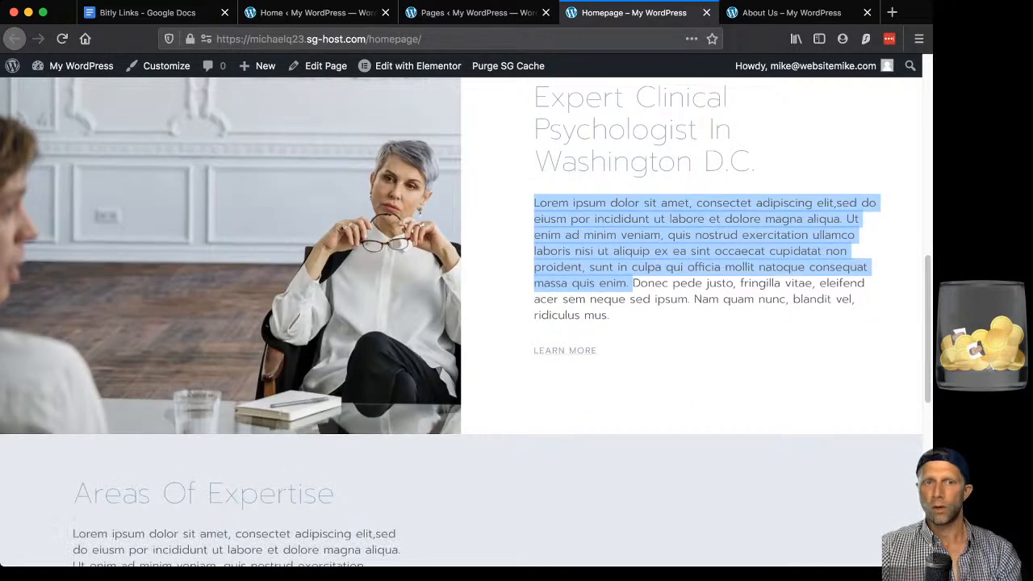
pyautogui.scroll(4, 464, 323)
pyautogui.scroll(-4, 464, 323)
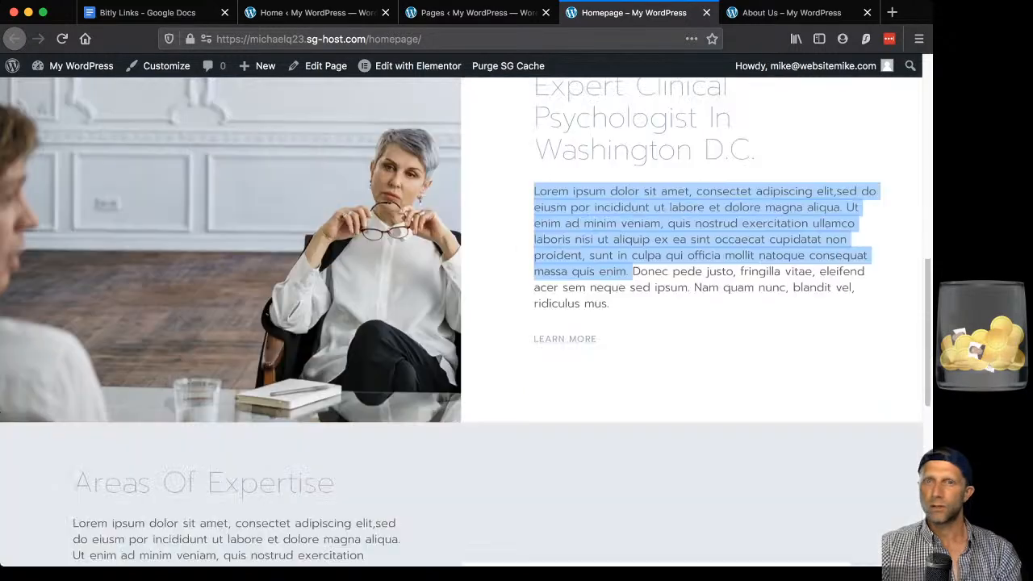
pyautogui.scroll(8, 464, 323)
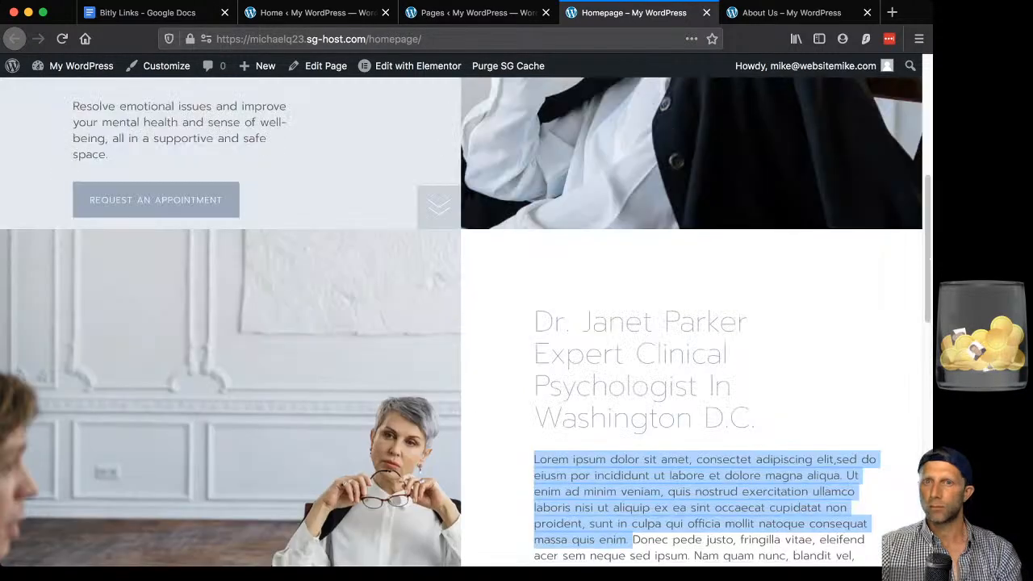
pyautogui.scroll(12, 464, 323)
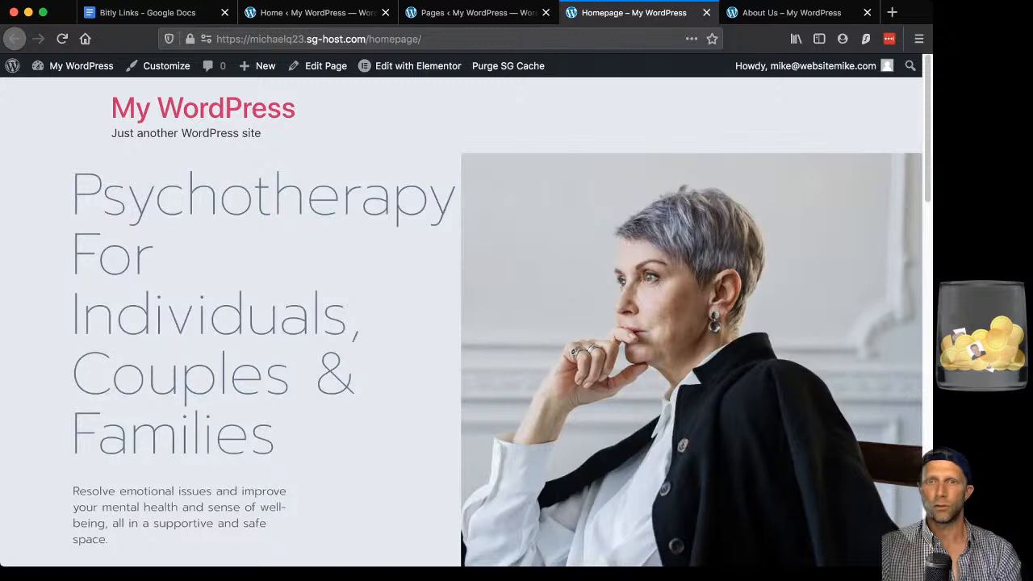
pyautogui.scroll(-20, 464, 322)
pyautogui.scroll(-9, 464, 323)
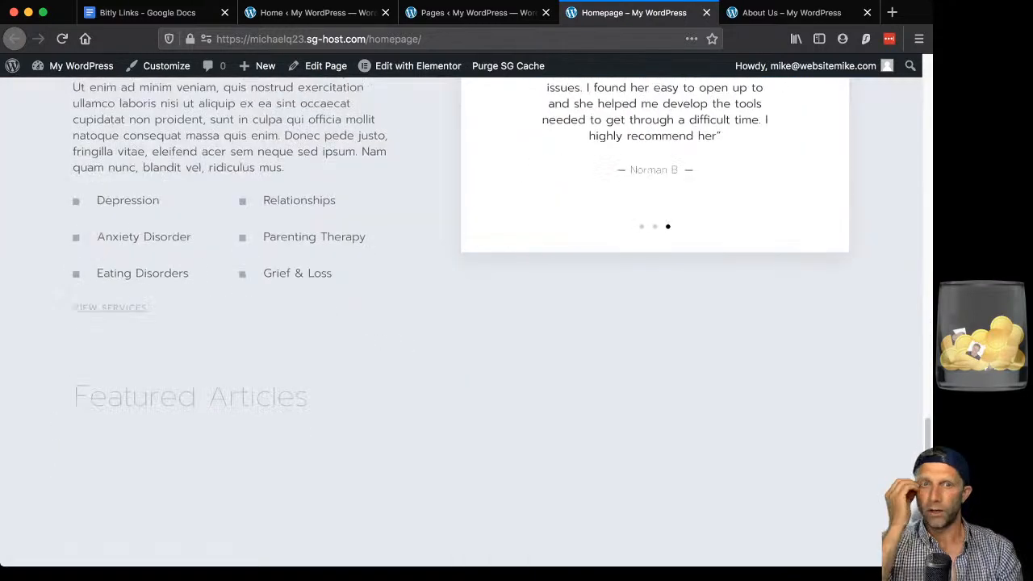
pyautogui.scroll(9, 464, 323)
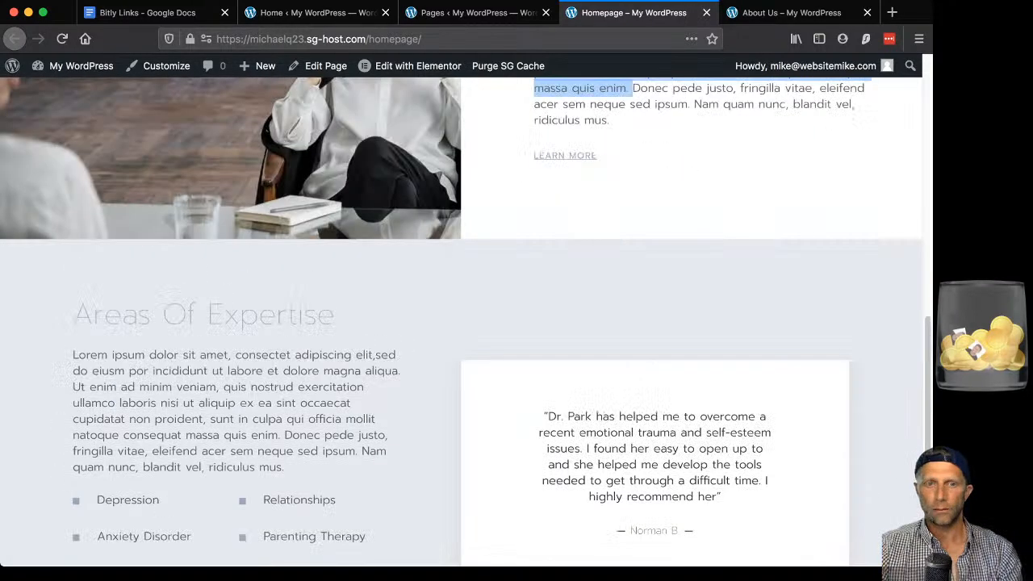
pyautogui.scroll(-3, 464, 322)
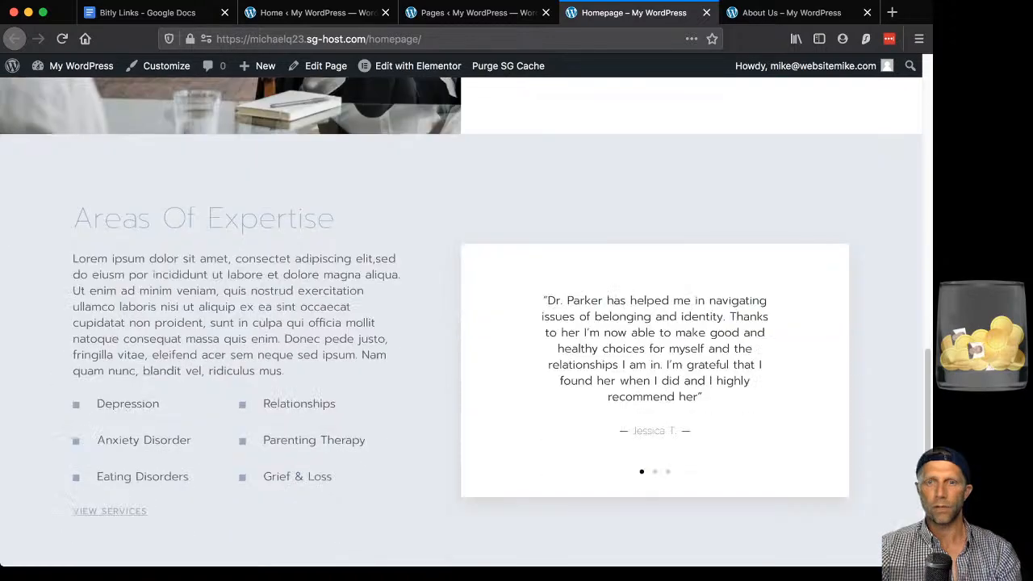
pyautogui.scroll(-6, 464, 322)
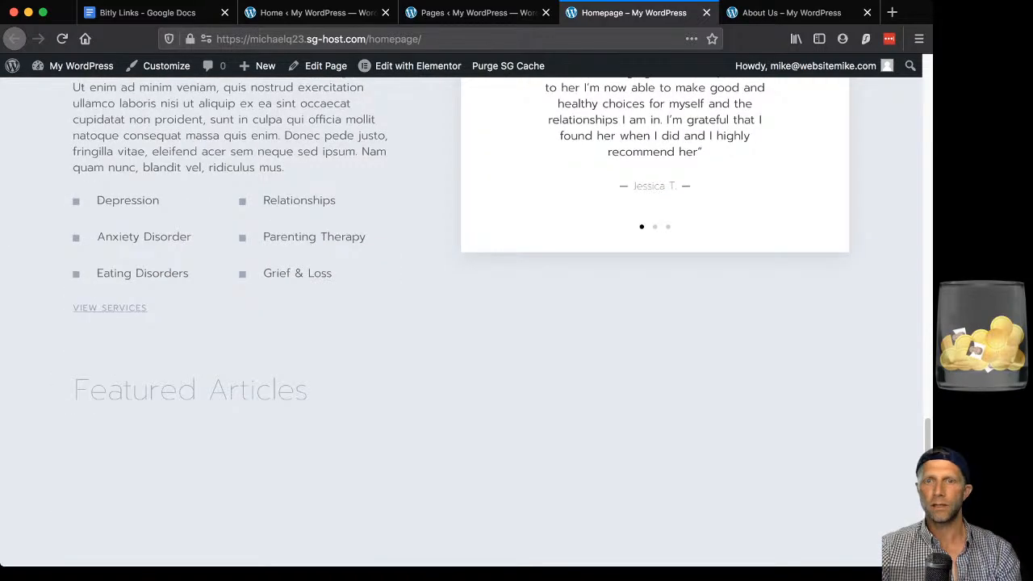
pyautogui.scroll(2, 464, 323)
pyautogui.scroll(15, 464, 323)
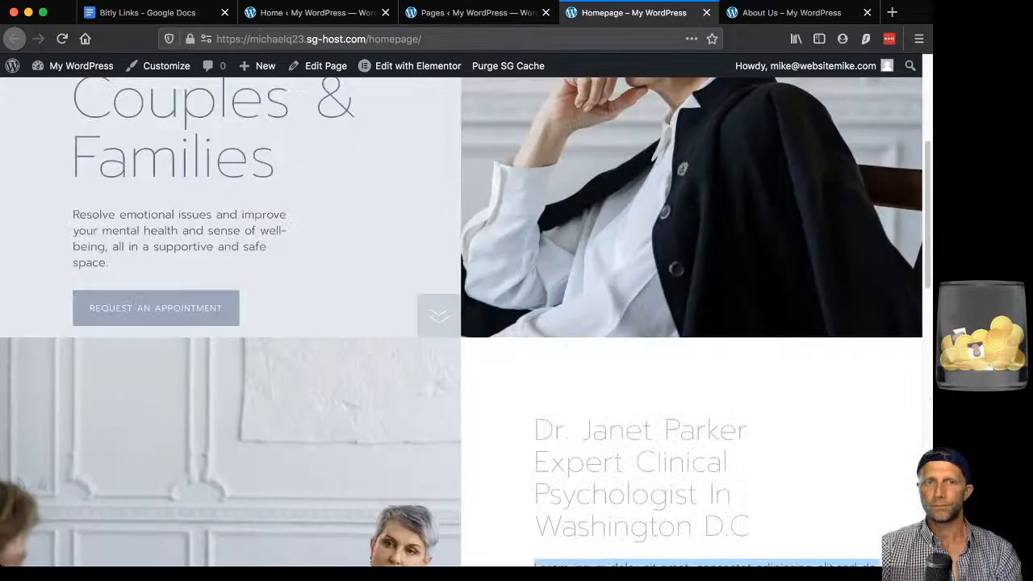
pyautogui.scroll(5, 464, 323)
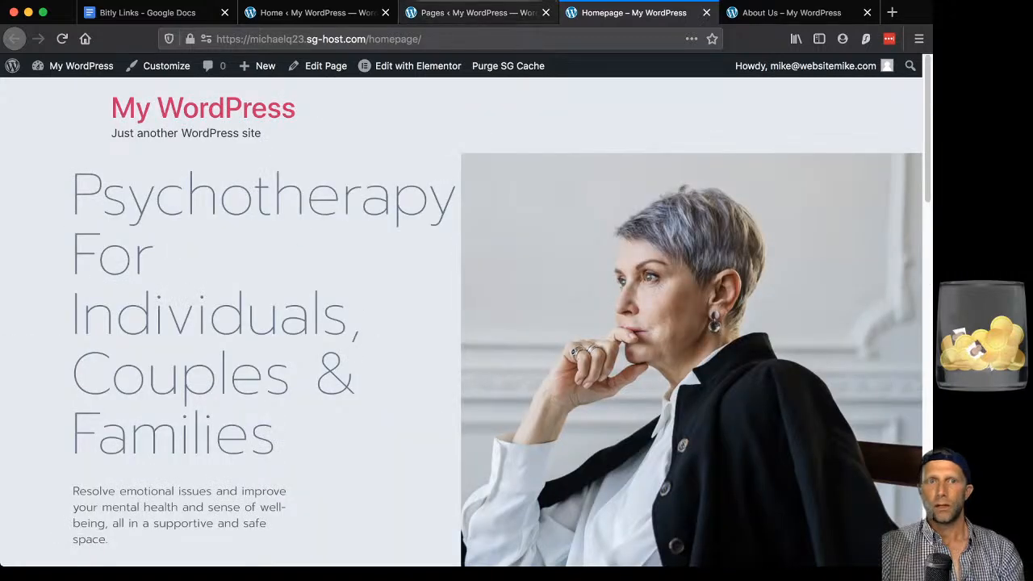
# Compare the Pages admin list with the live homepage, then return to the Dashboard.
pyautogui.click(476, 13)
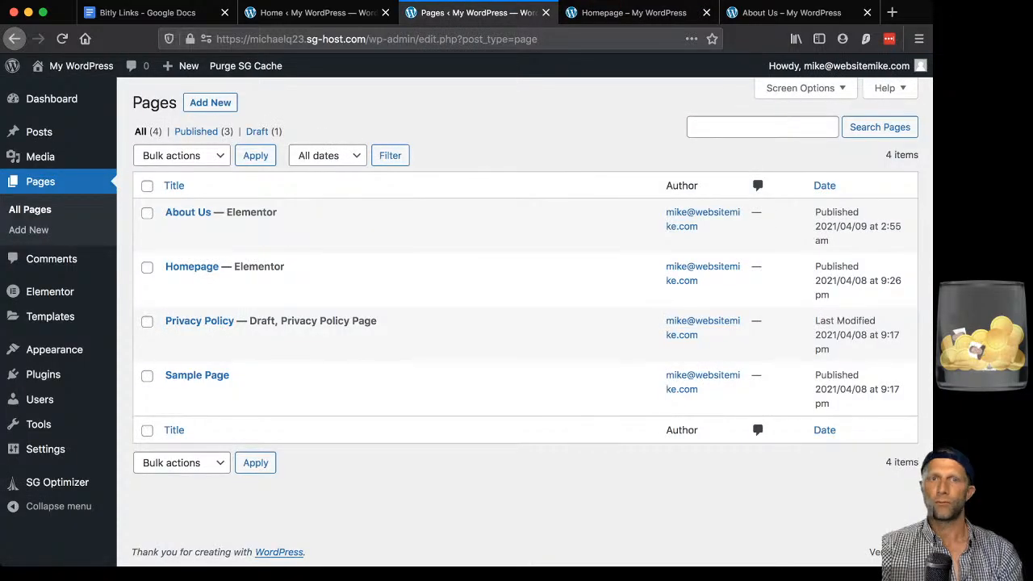
pyautogui.click(633, 12)
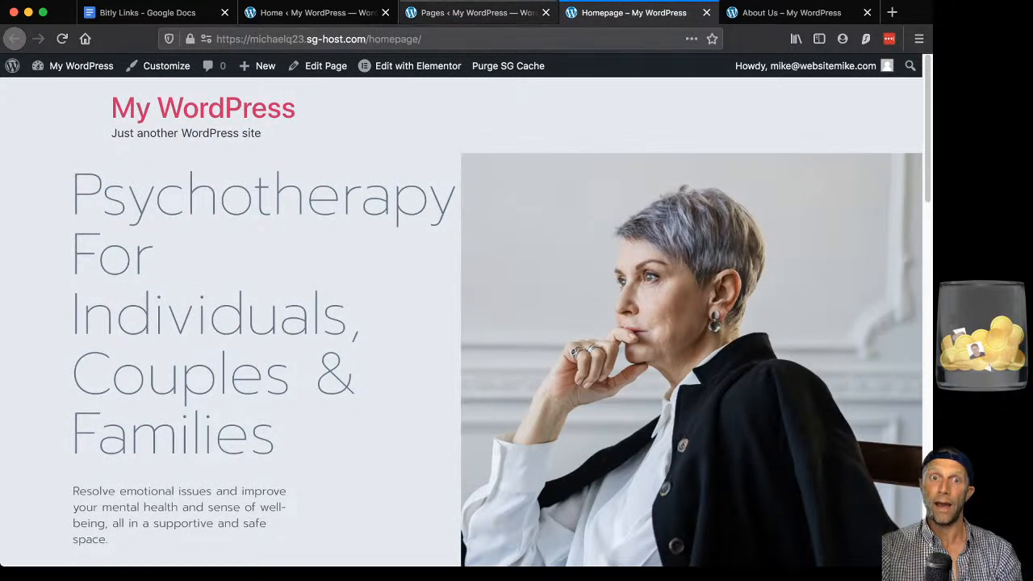
pyautogui.click(479, 12)
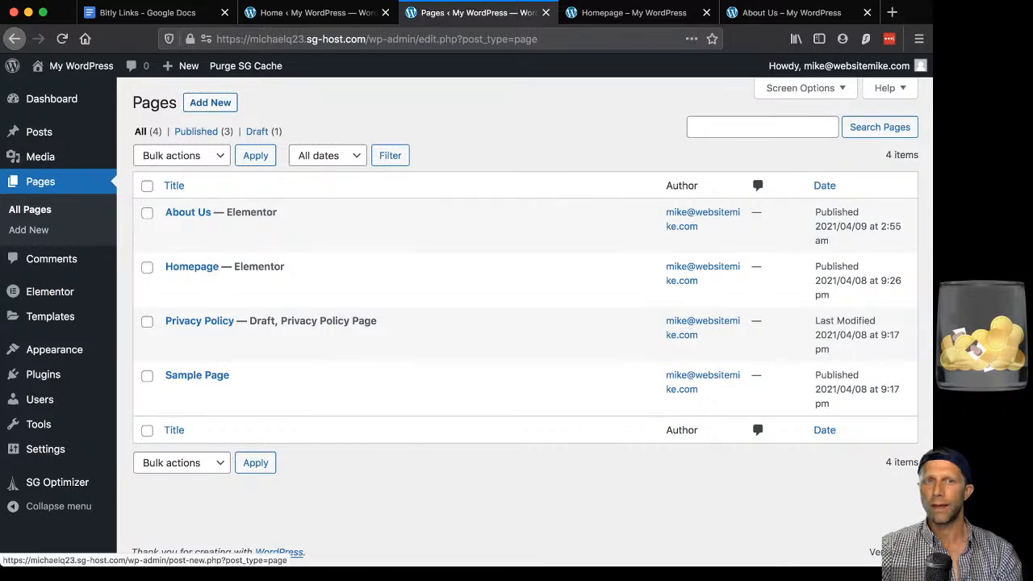
pyautogui.moveTo(184, 65)
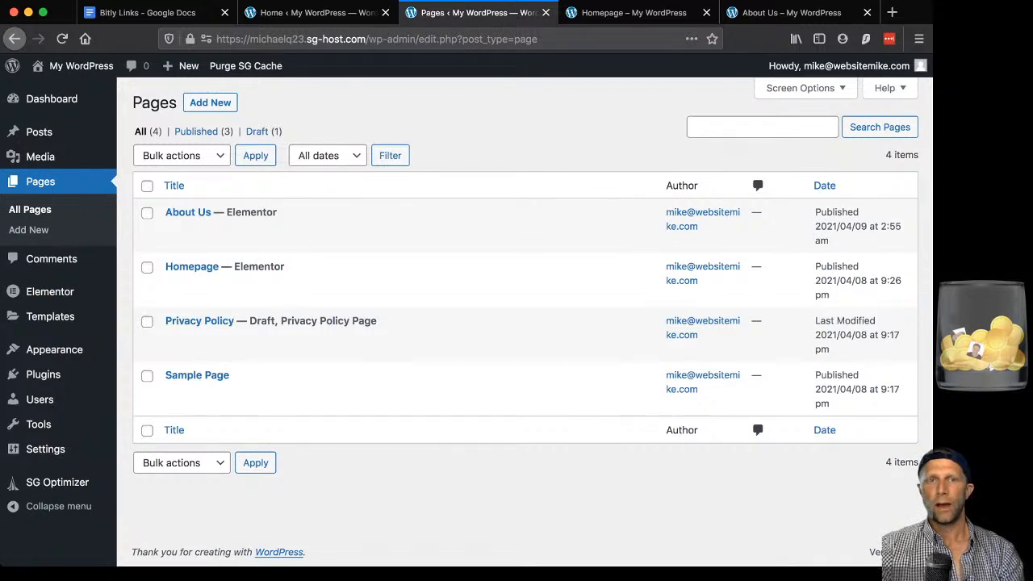
pyautogui.hotkey('ctrl', 'Tab')
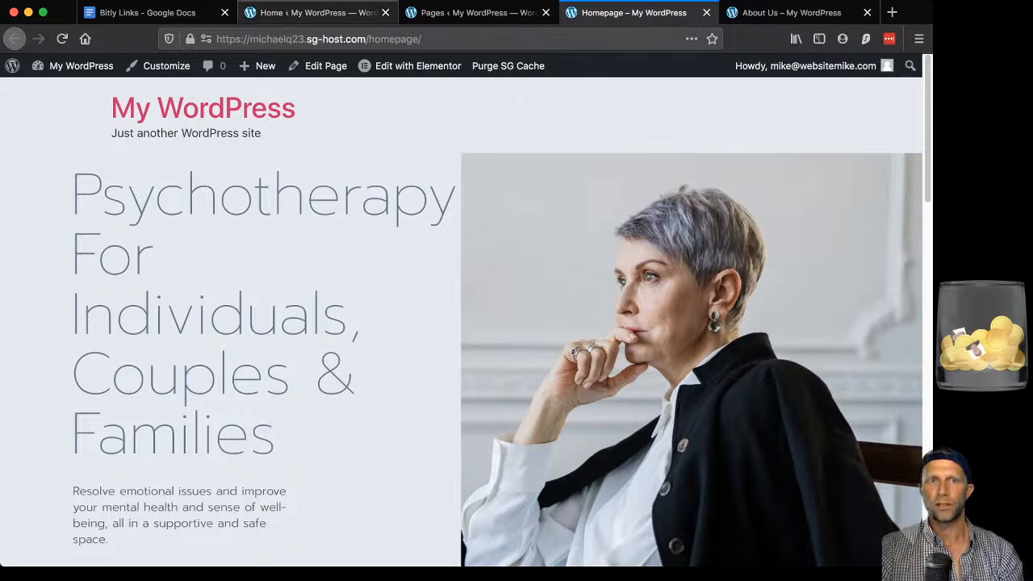
pyautogui.click(316, 12)
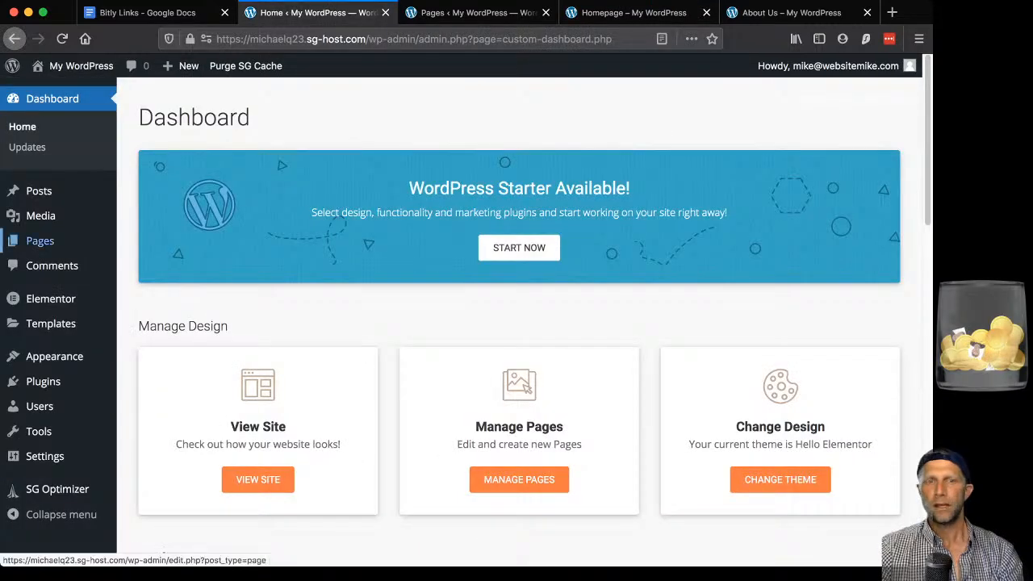
# Launch Appearance > Customize to preview the site under Hello Elementor.
pyautogui.moveTo(54, 356)
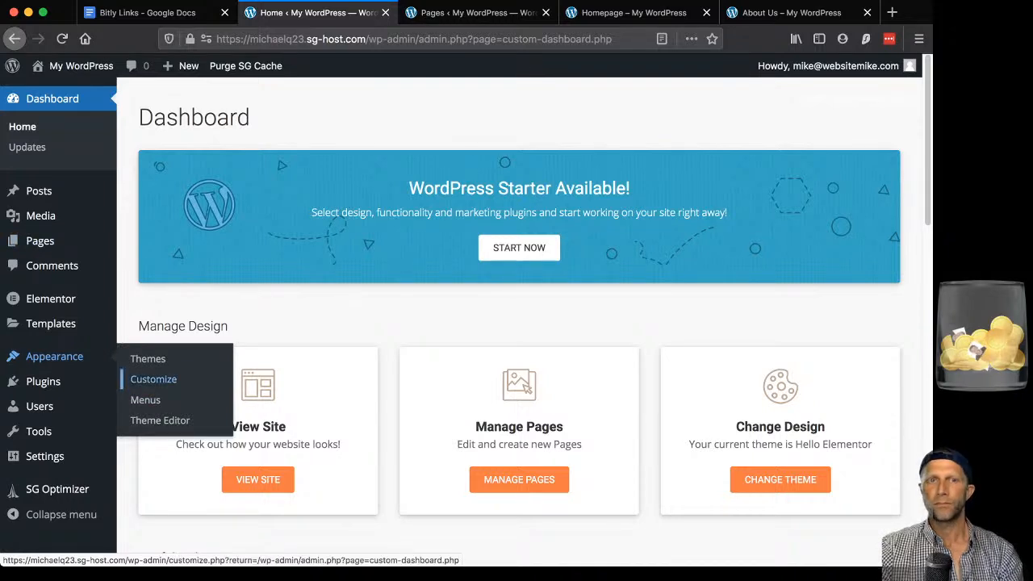
pyautogui.click(153, 378)
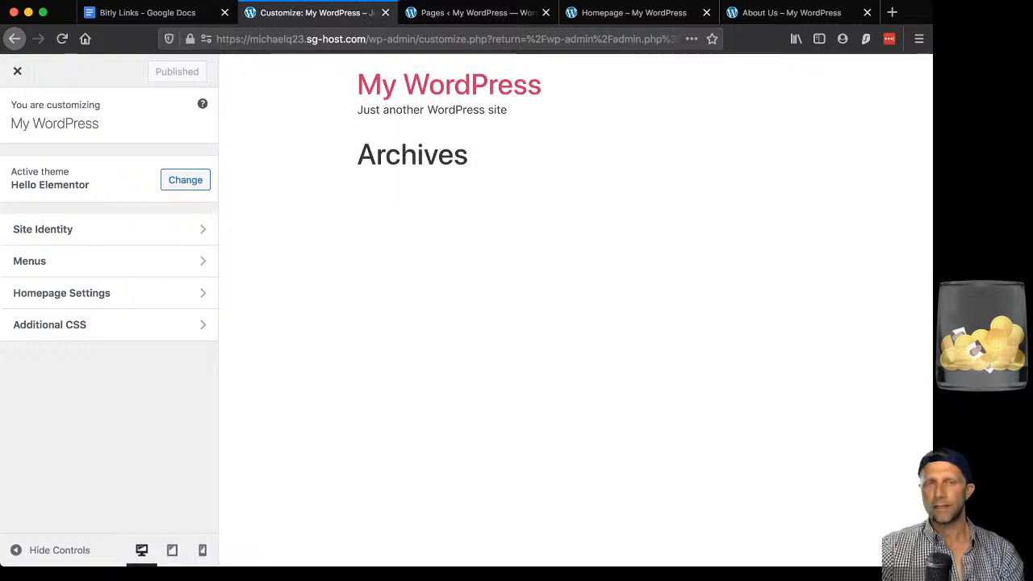
# In Site Identity, change the Site Title to 'Test Site'.
pyautogui.click(108, 230)
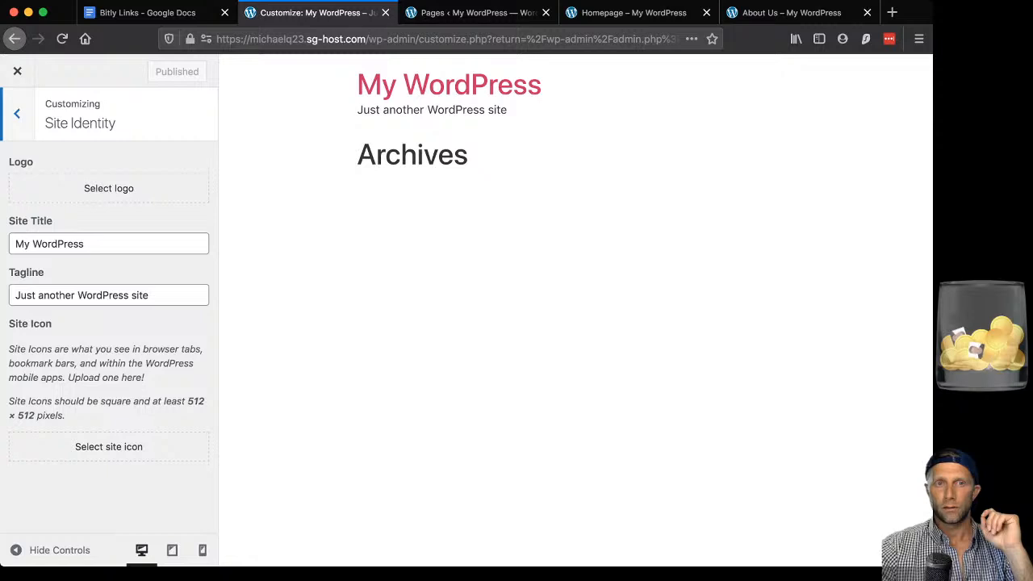
pyautogui.moveTo(87, 244); pyautogui.dragTo(52, 244)
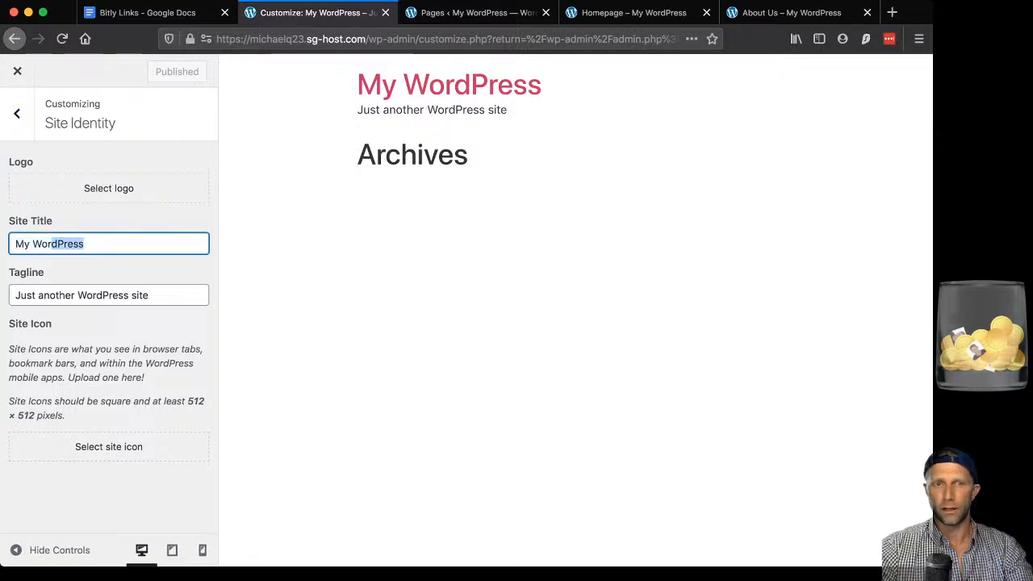
pyautogui.press('BackSpace')
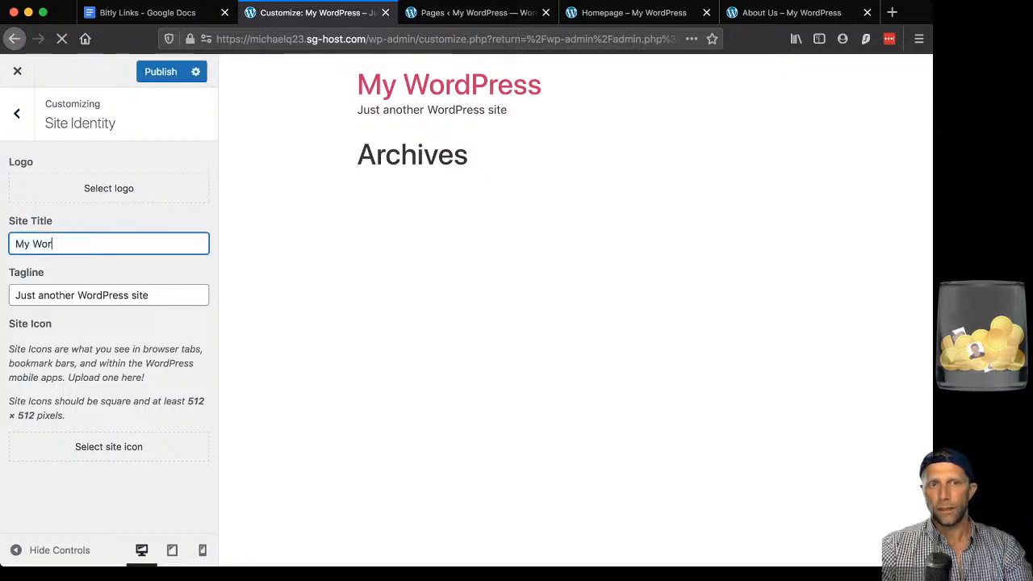
pyautogui.press('BackSpace')
pyautogui.press('BackSpace')
pyautogui.press('BackSpace')
pyautogui.press('BackSpace')
pyautogui.press('BackSpace')
pyautogui.press('BackSpace')
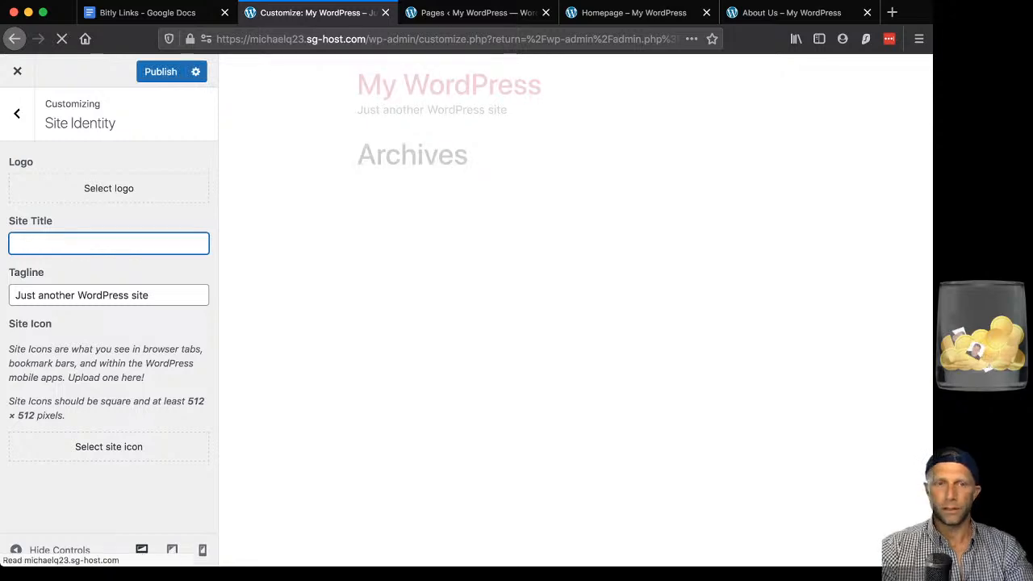
pyautogui.write('Tes')
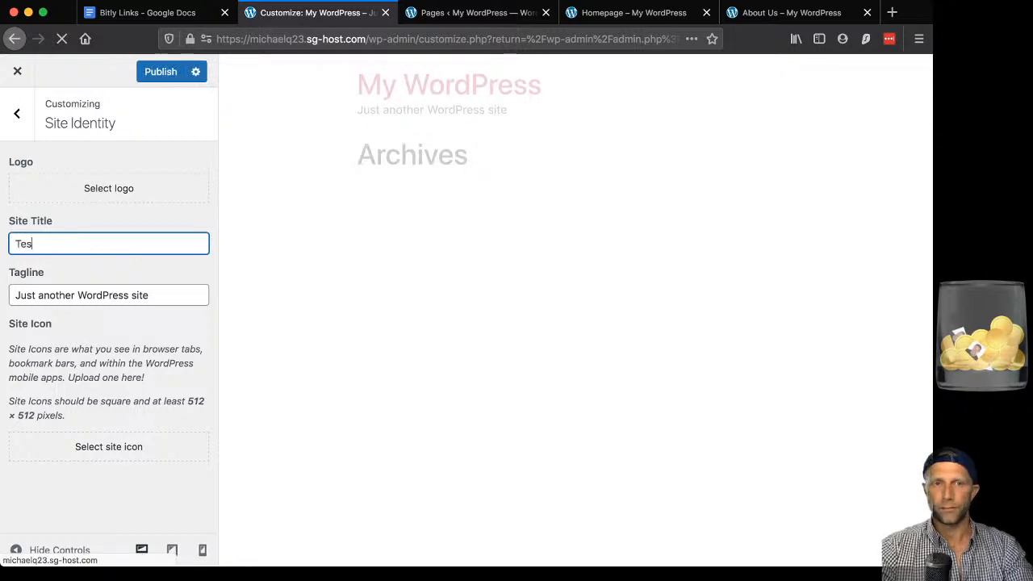
pyautogui.write('t Site')
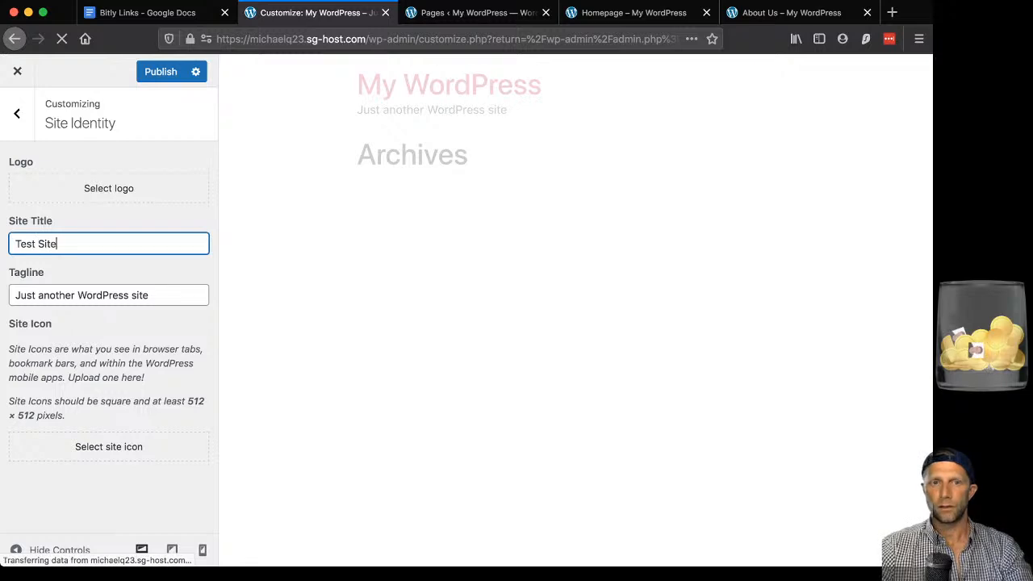
pyautogui.press('super+a')
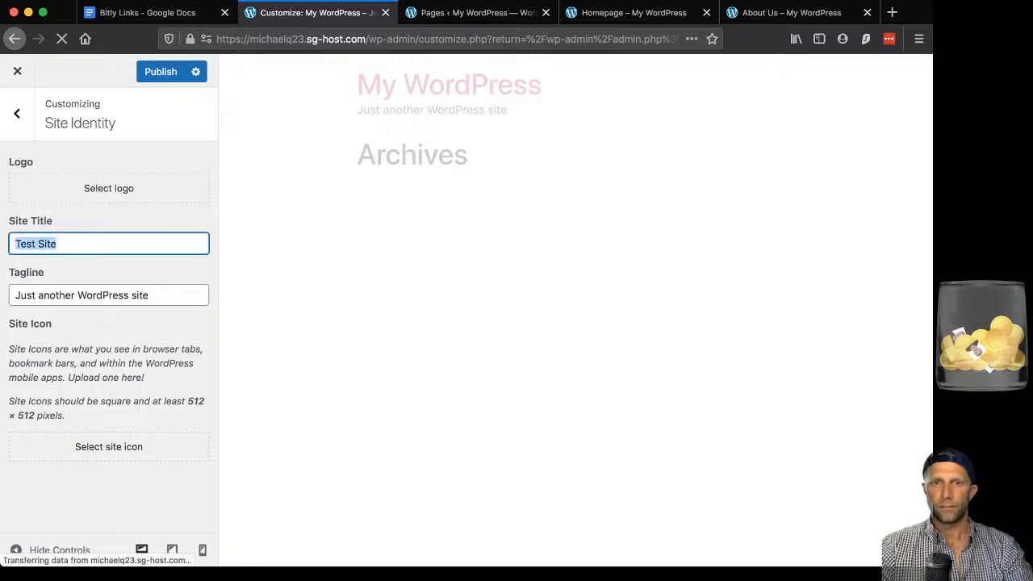
# Replace the tagline with 'Psychologist Website'.
pyautogui.press('Tab')
pyautogui.press('Right')
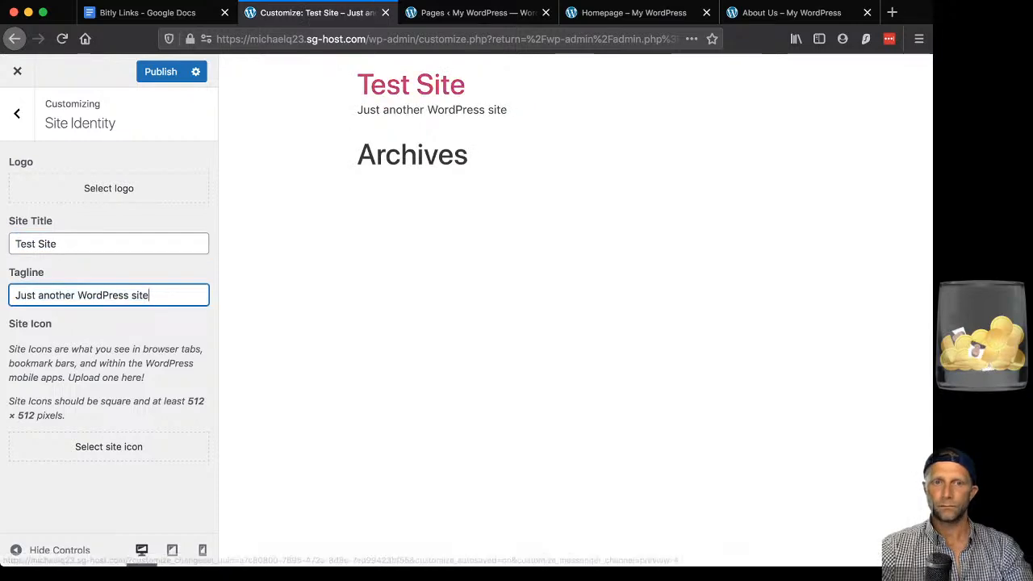
pyautogui.press('super+a')
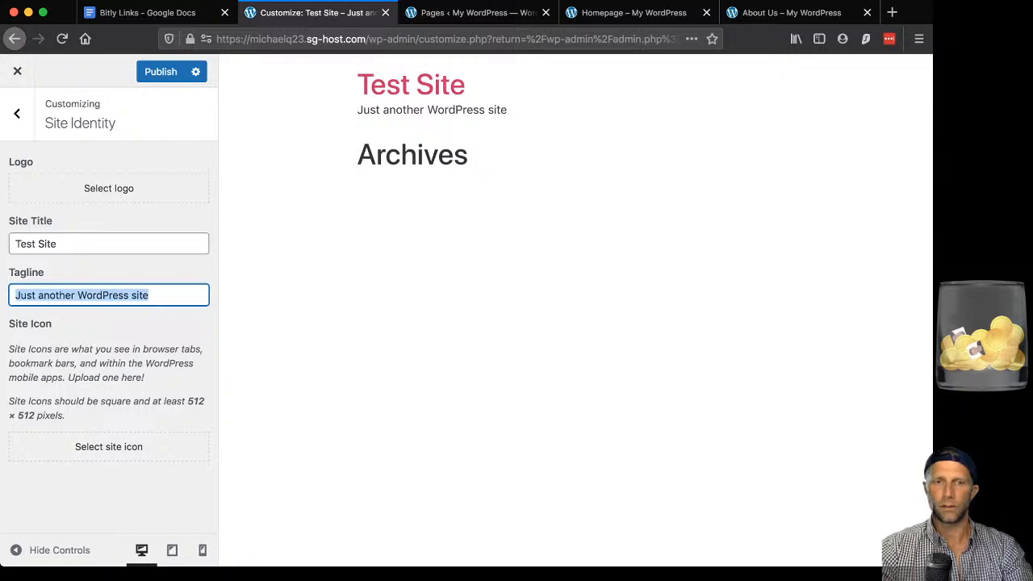
pyautogui.write('Psy')
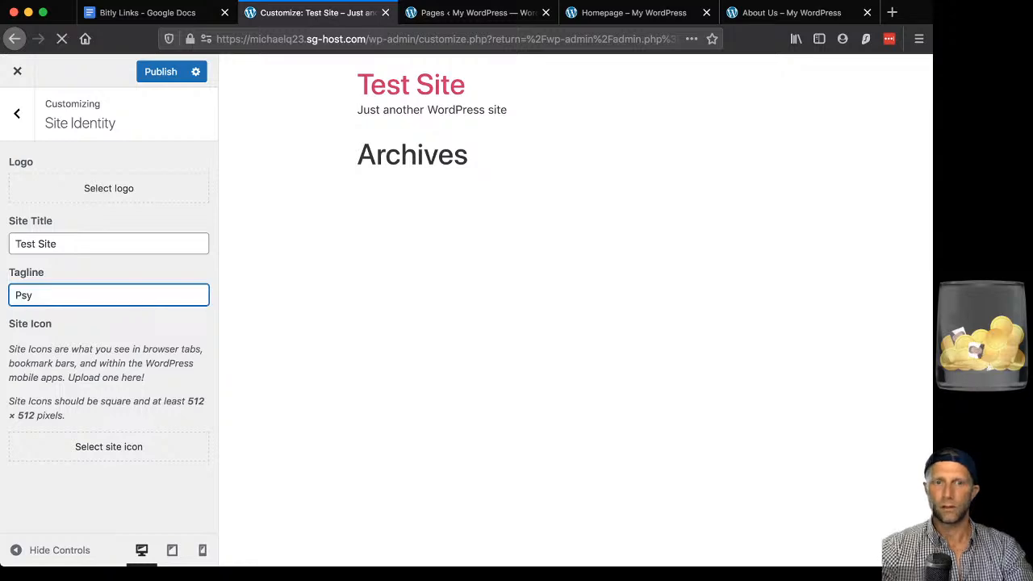
pyautogui.write('chol')
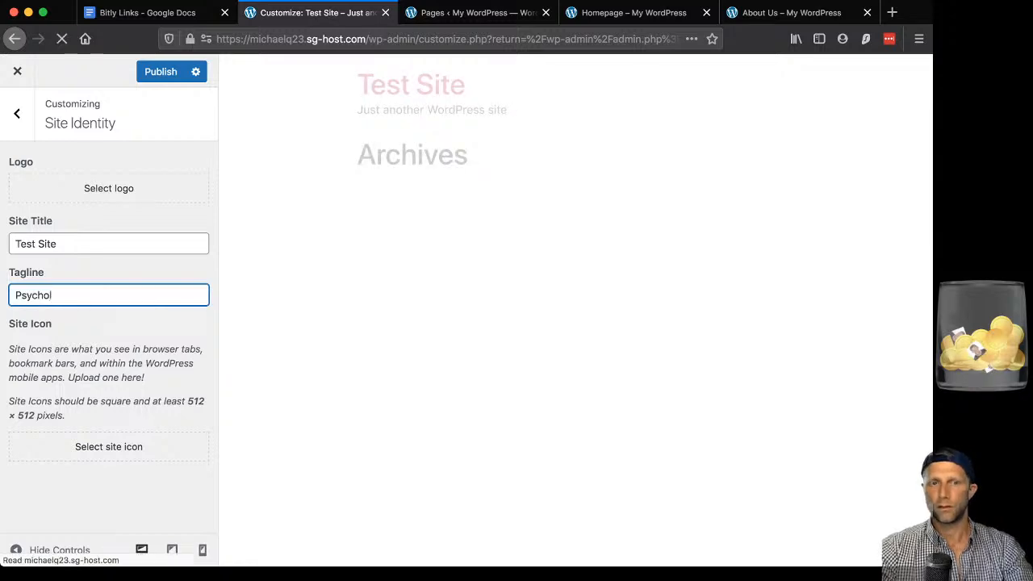
pyautogui.write('ogi')
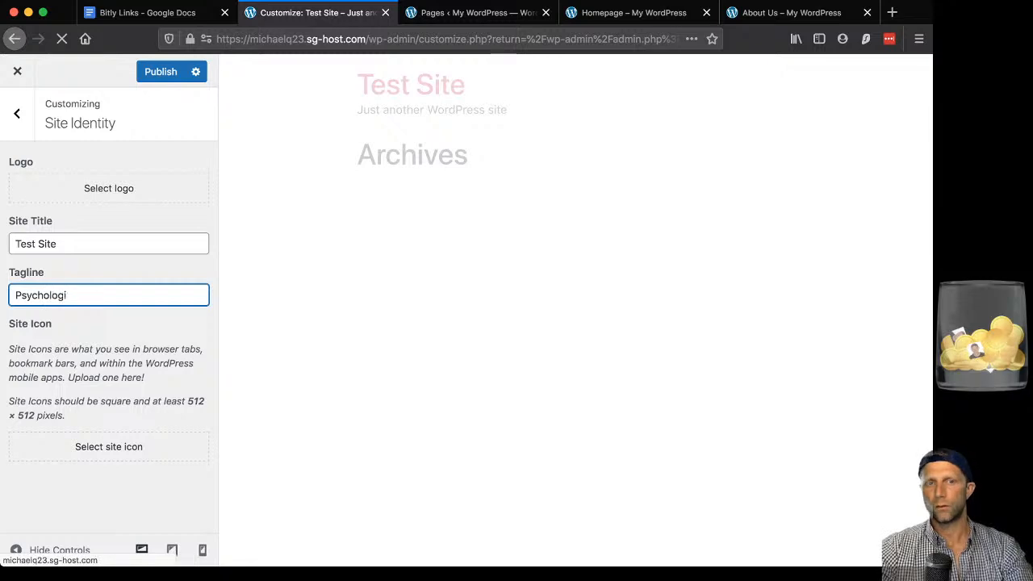
pyautogui.write('st Webs')
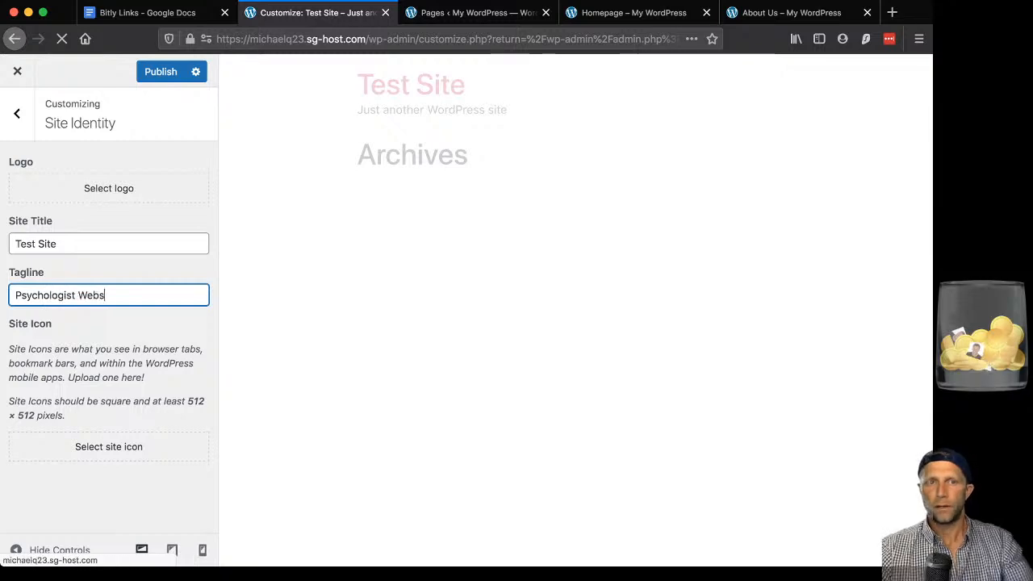
pyautogui.write('ite')
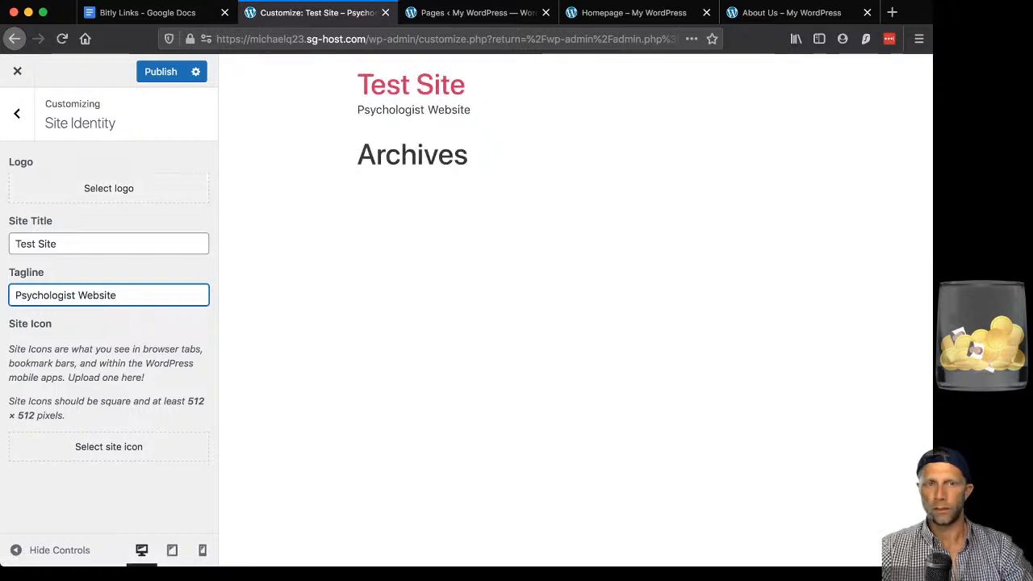
pyautogui.click(109, 188)
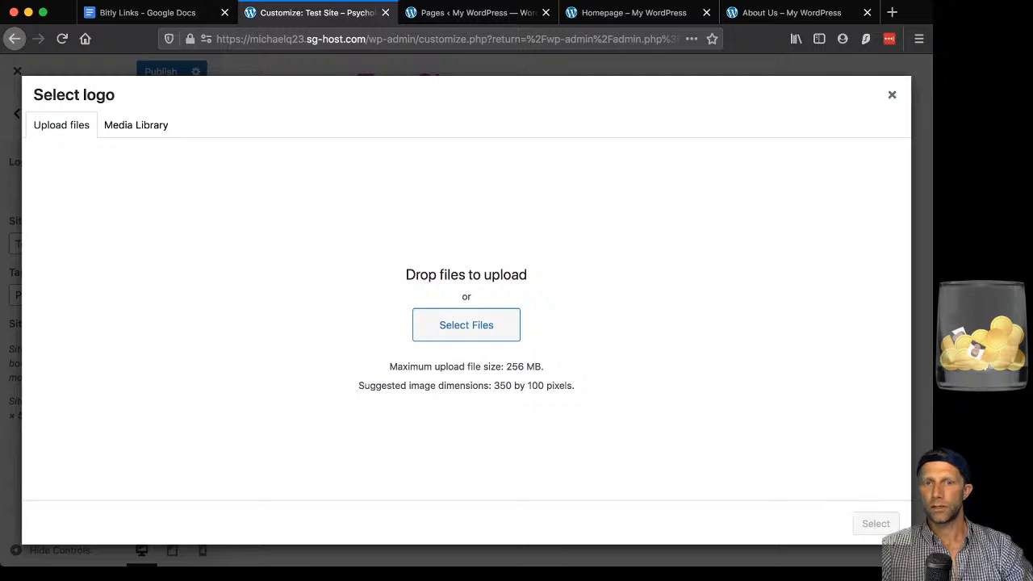
# Note the suggested 350 × 100 pixel logo size and close the upload without choosing a file.
pyautogui.moveTo(382, 385); pyautogui.dragTo(560, 385)
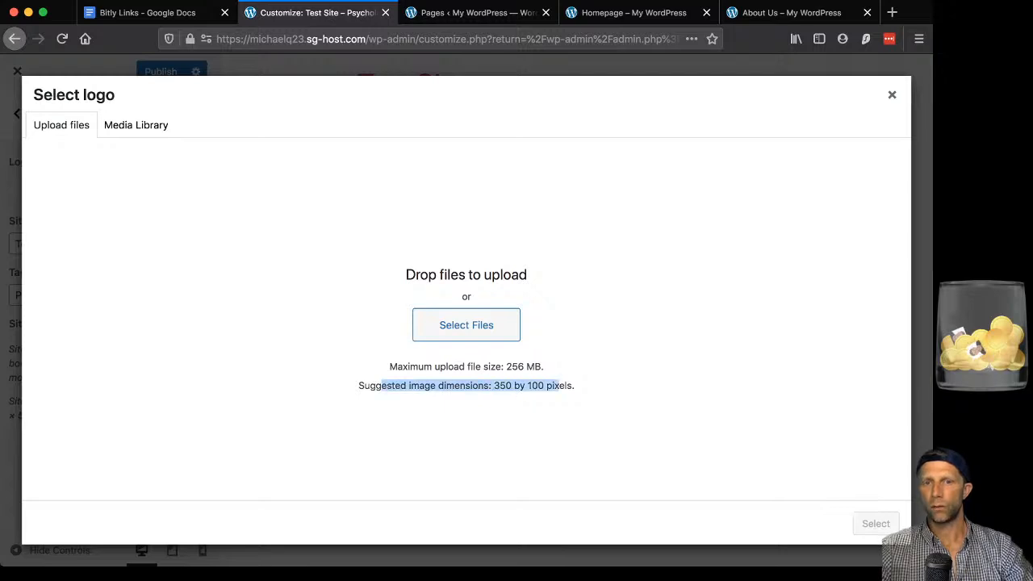
pyautogui.click(560, 386)
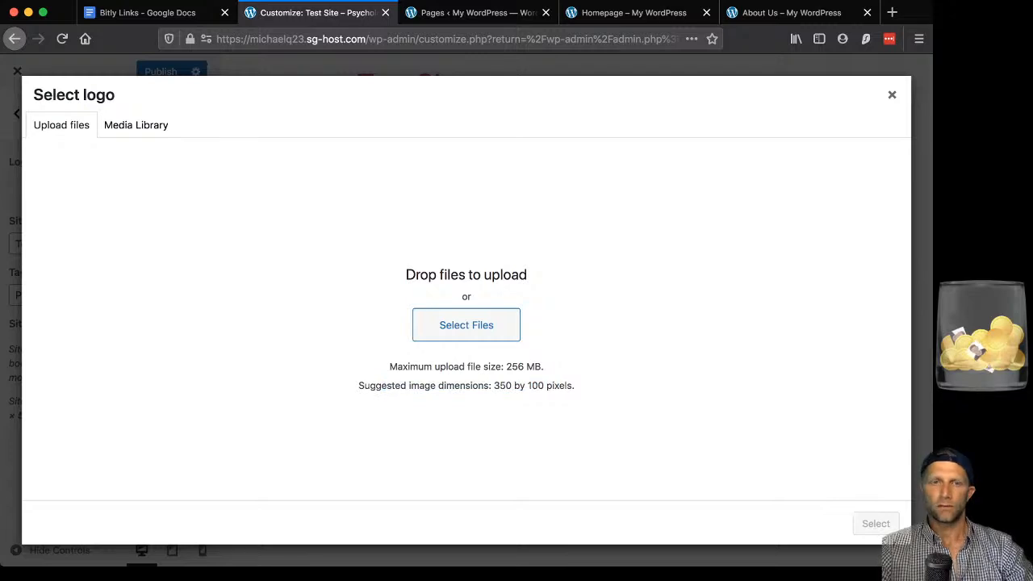
pyautogui.press('Escape')
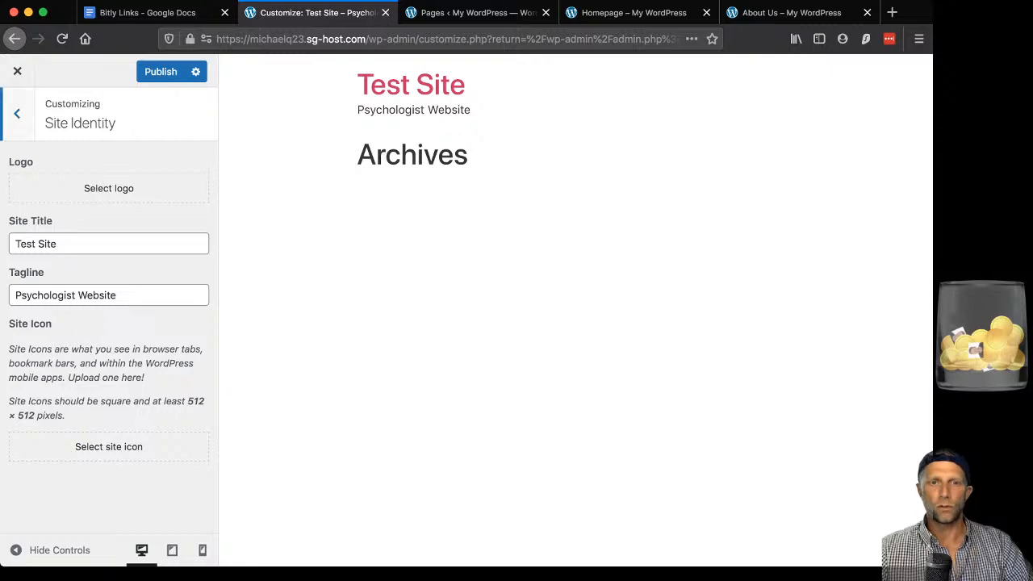
# In Homepage Settings, show the static 'Homepage' page as the front page and publish.
pyautogui.click(17, 114)
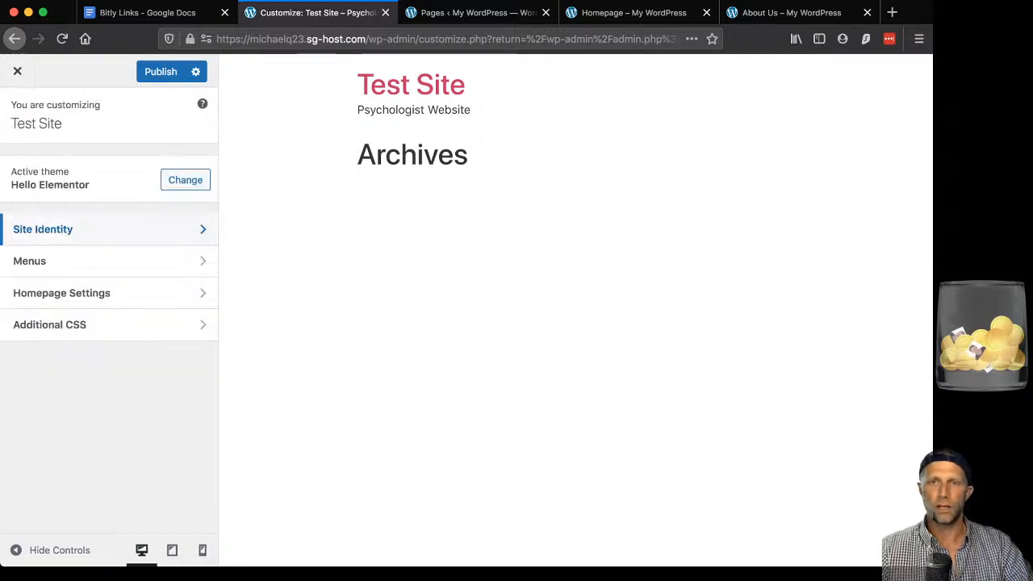
pyautogui.click(72, 293)
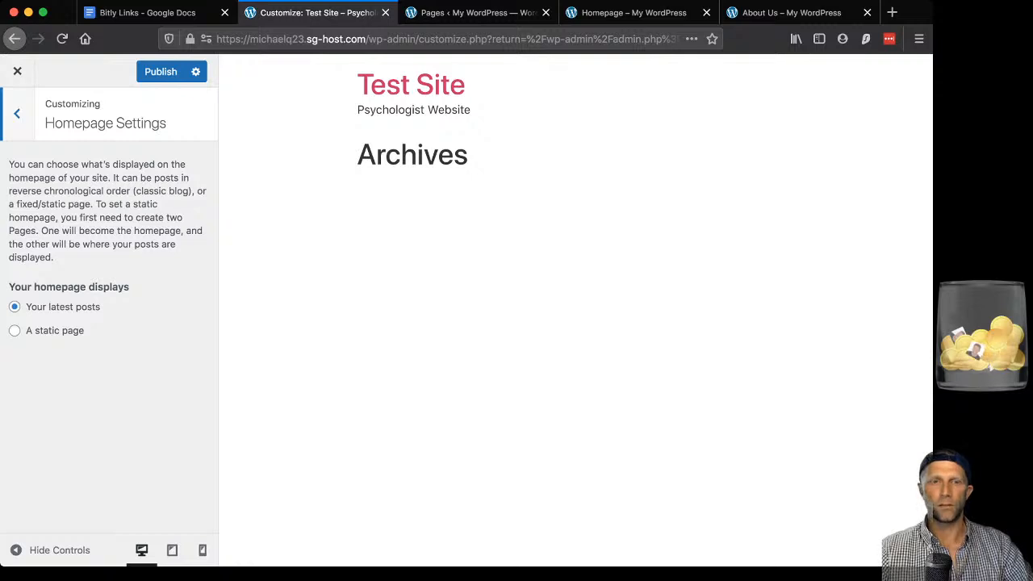
pyautogui.click(14, 331)
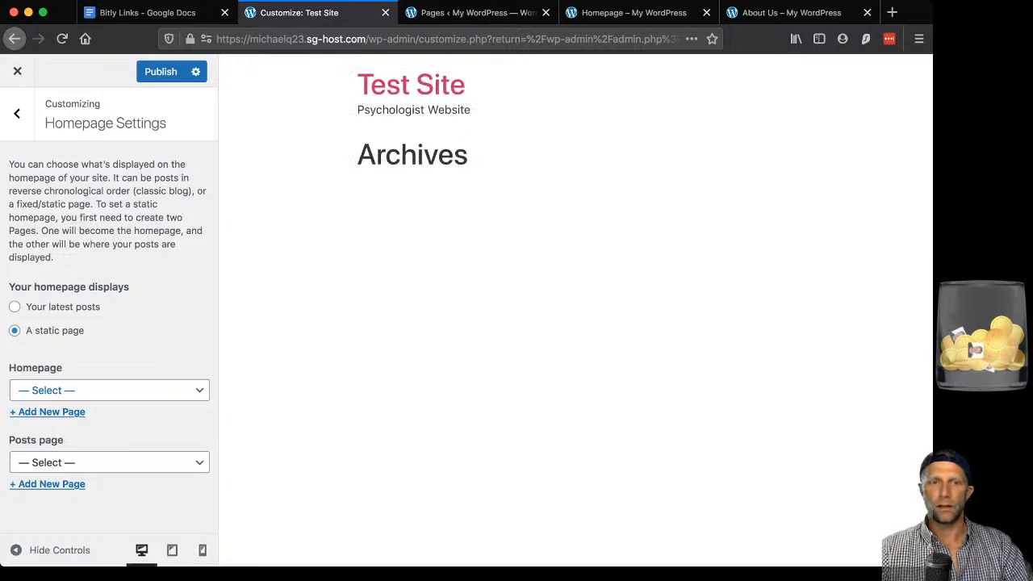
pyautogui.click(109, 391)
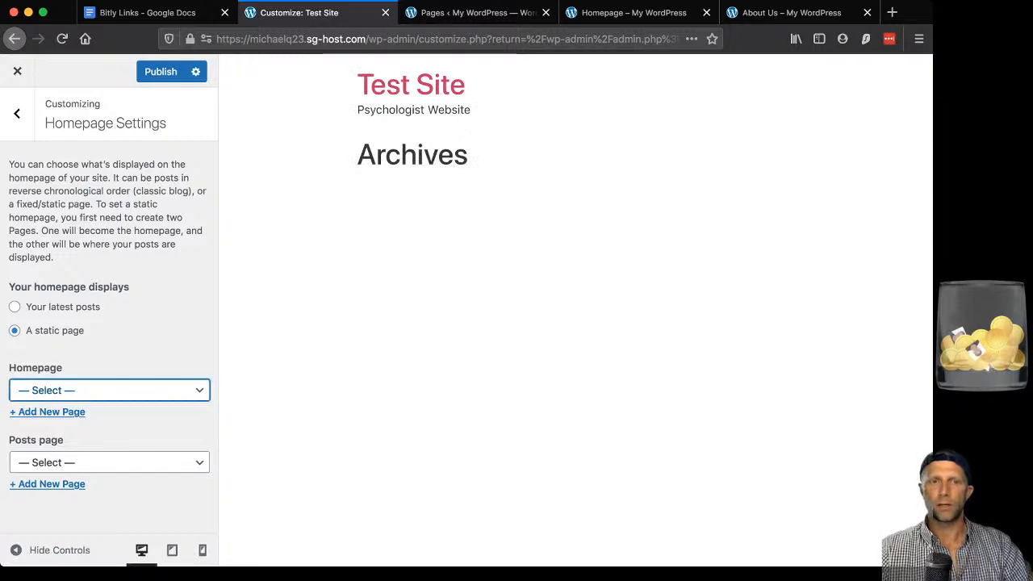
pyautogui.click(47, 436)
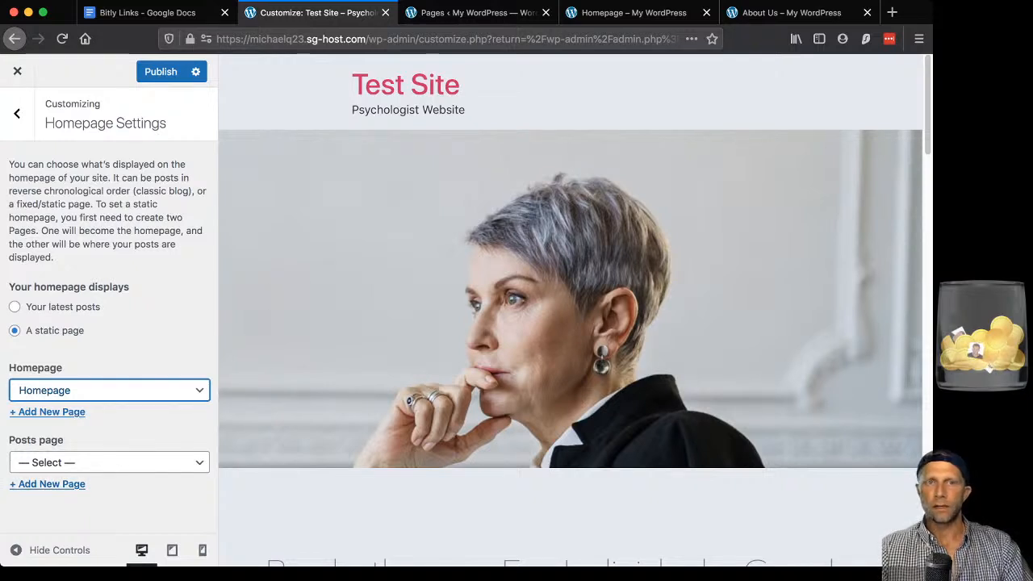
pyautogui.click(161, 71)
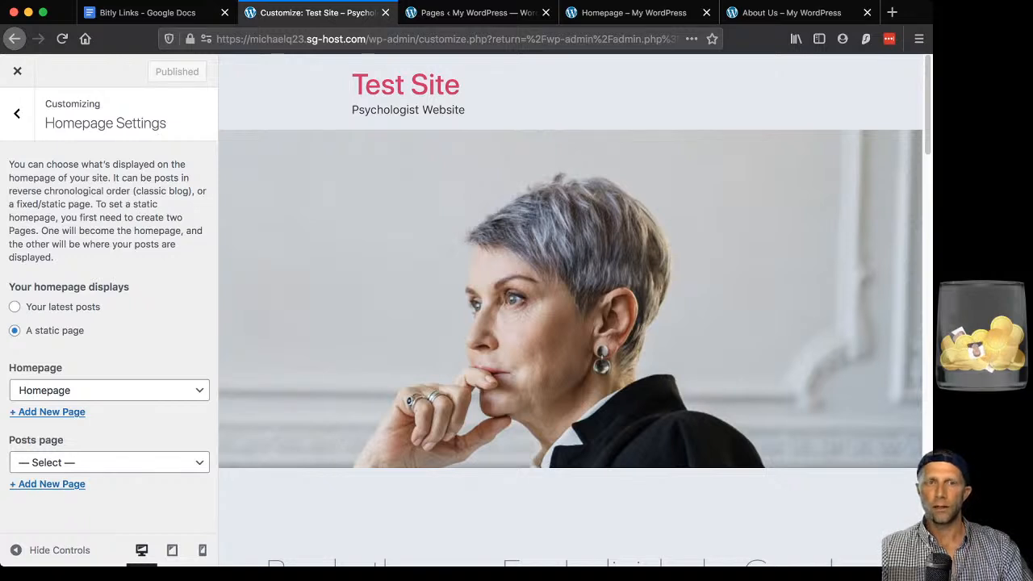
pyautogui.click(17, 114)
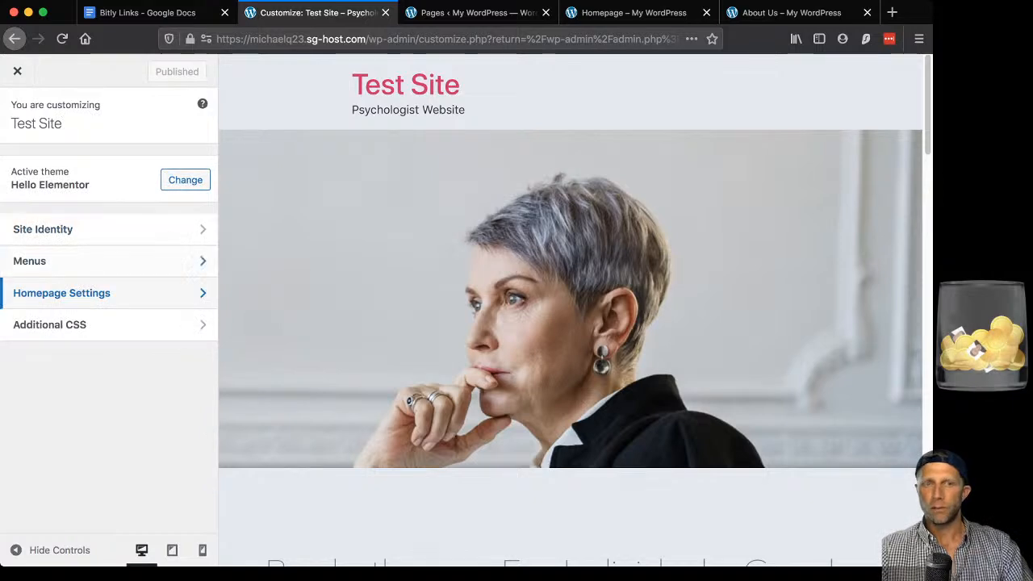
# Glance at the Customizer's Menus, exit to the dashboard, and go to Appearance > Menus.
pyautogui.click(48, 260)
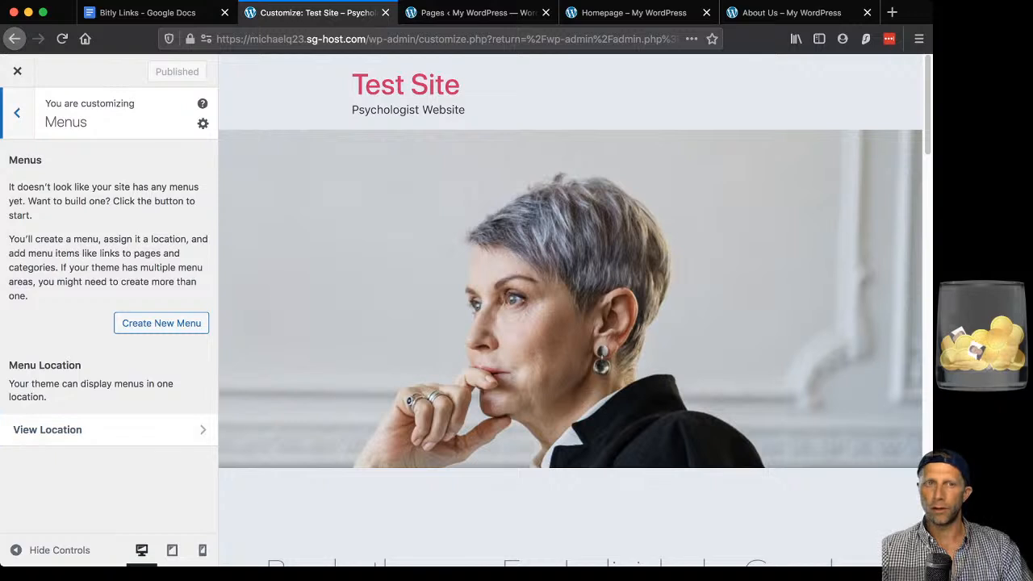
pyautogui.click(17, 113)
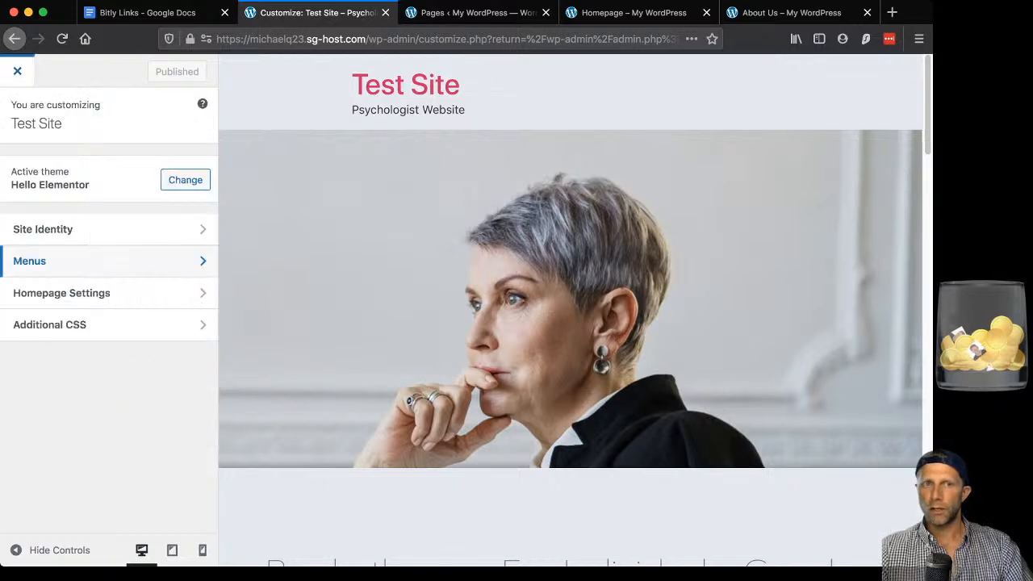
pyautogui.click(17, 71)
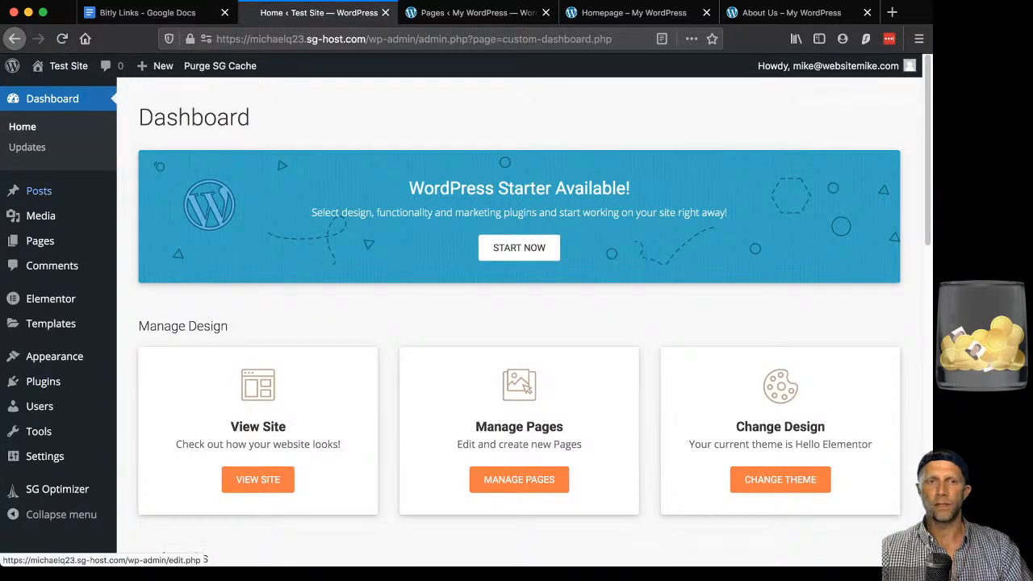
pyautogui.moveTo(38, 190)
pyautogui.scroll(-1, 39, 191)
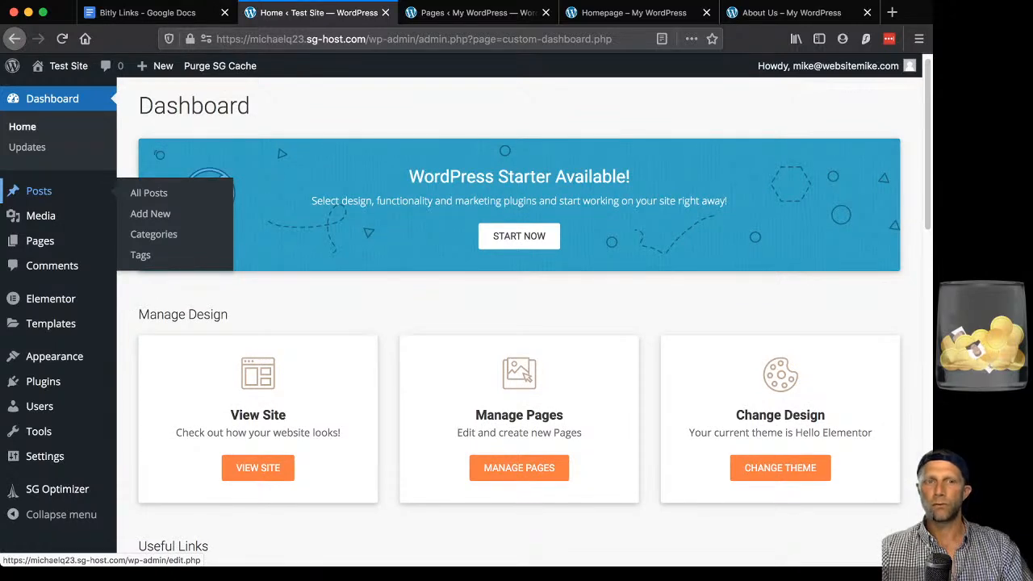
pyautogui.moveTo(50, 322)
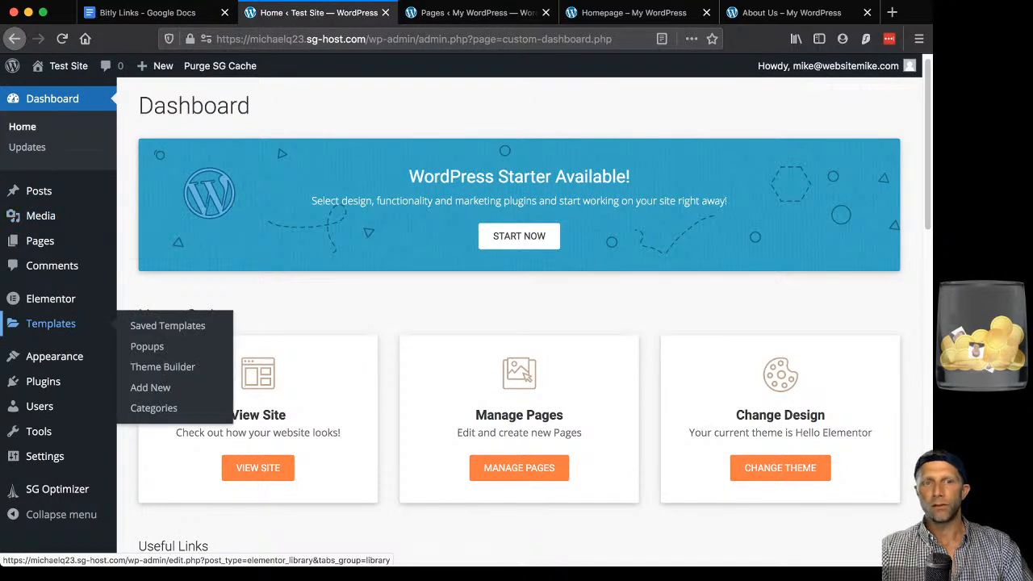
pyautogui.moveTo(54, 356)
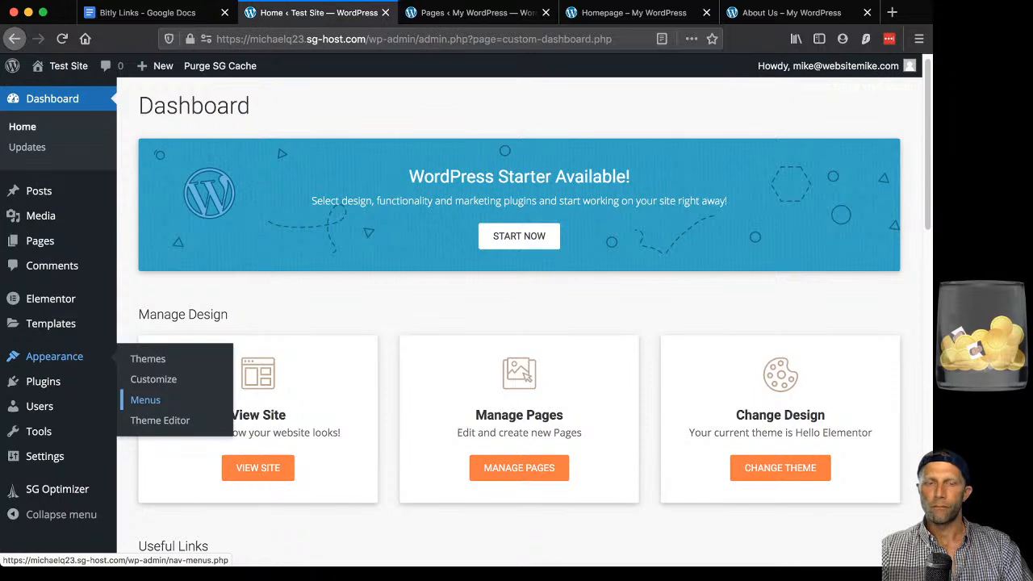
pyautogui.click(146, 399)
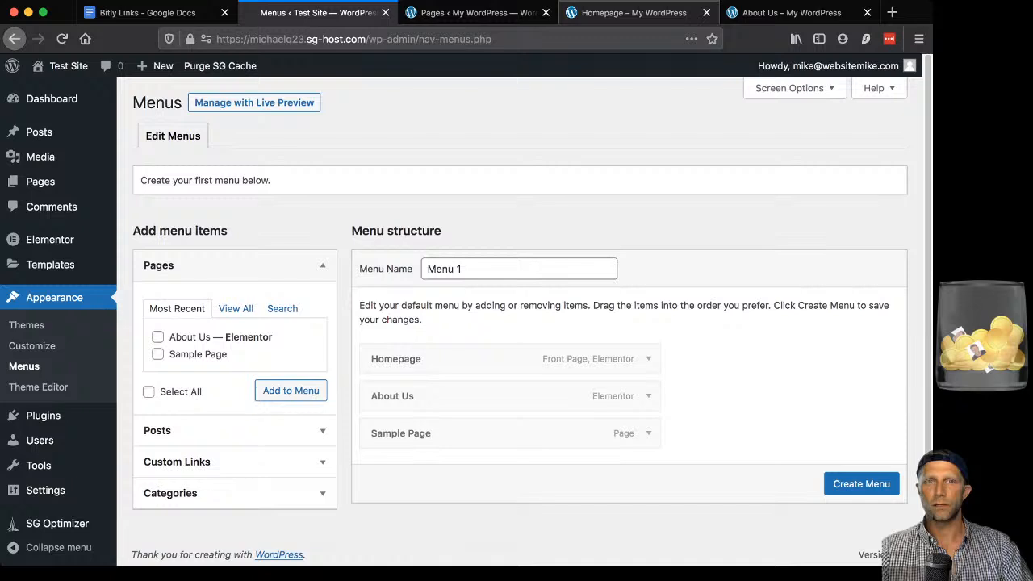
pyautogui.click(634, 13)
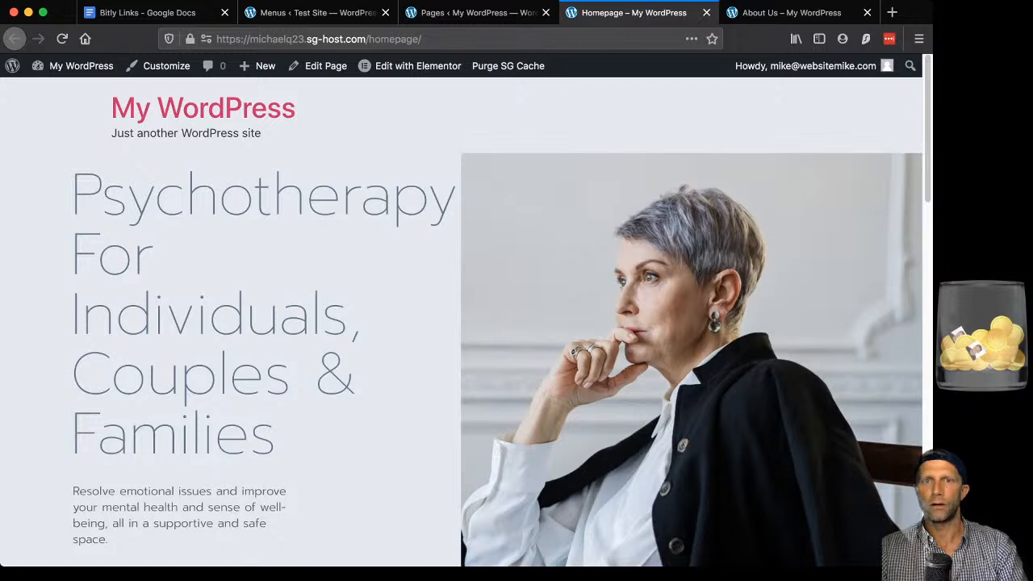
pyautogui.click(203, 109)
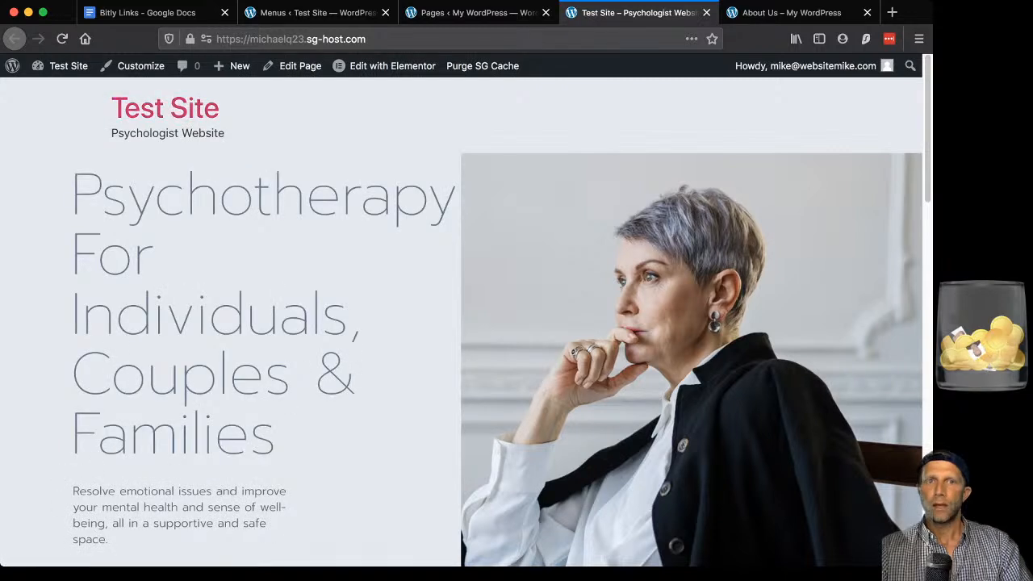
pyautogui.scroll(-1, 461, 323)
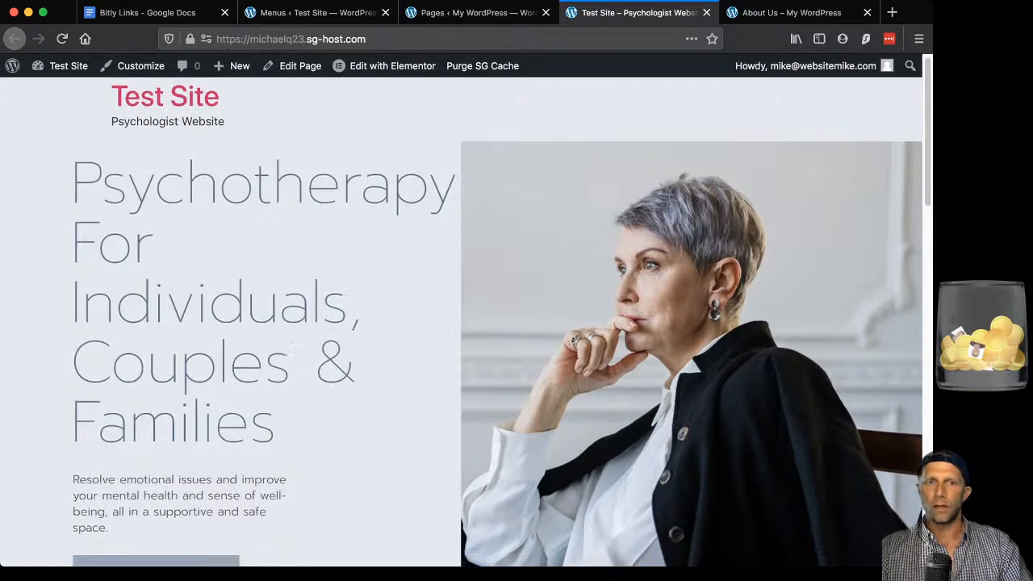
pyautogui.scroll(1, 461, 323)
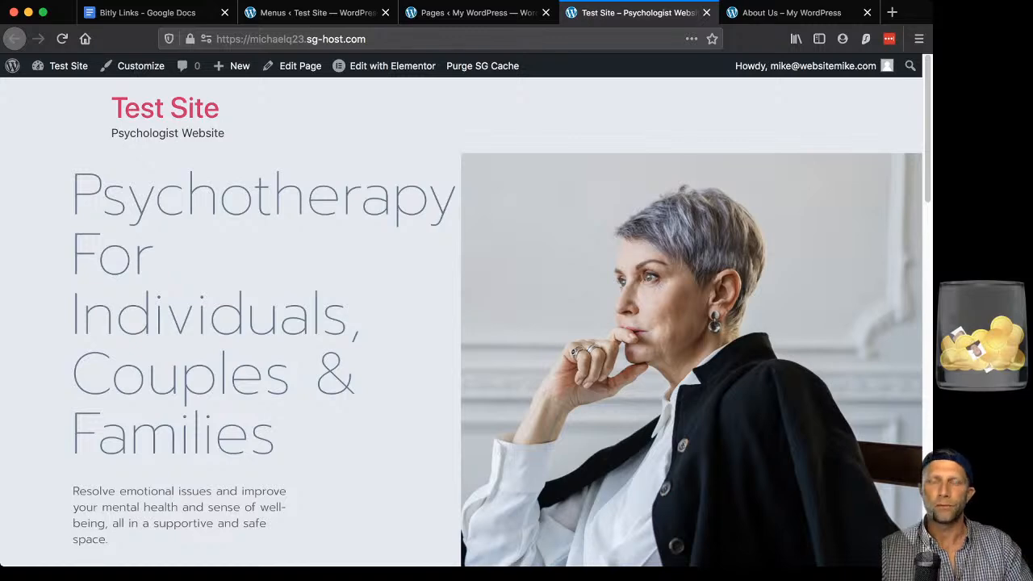
pyautogui.click(315, 13)
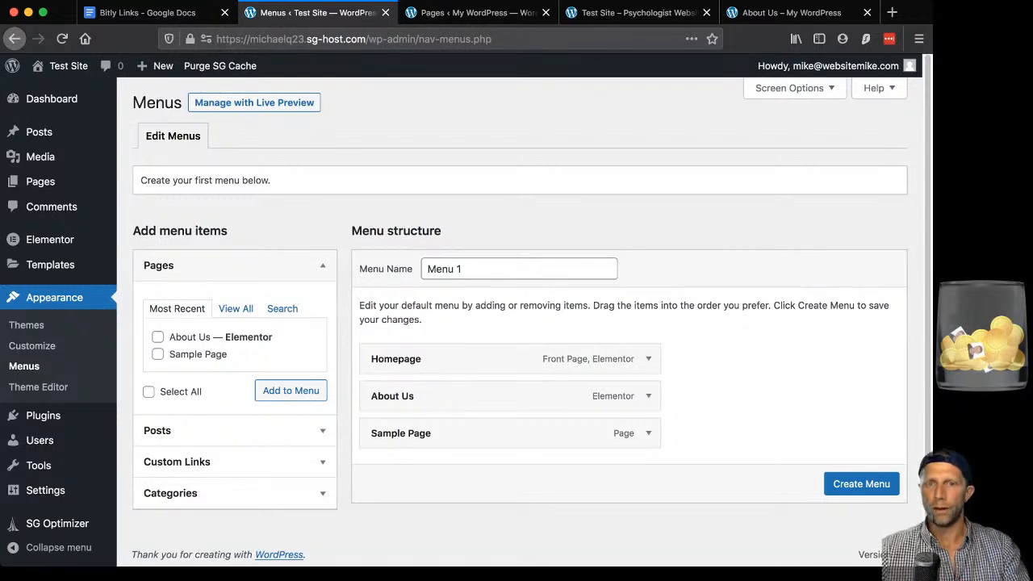
# Create the new menu under the name 'Main Menu'.
pyautogui.click(463, 269)
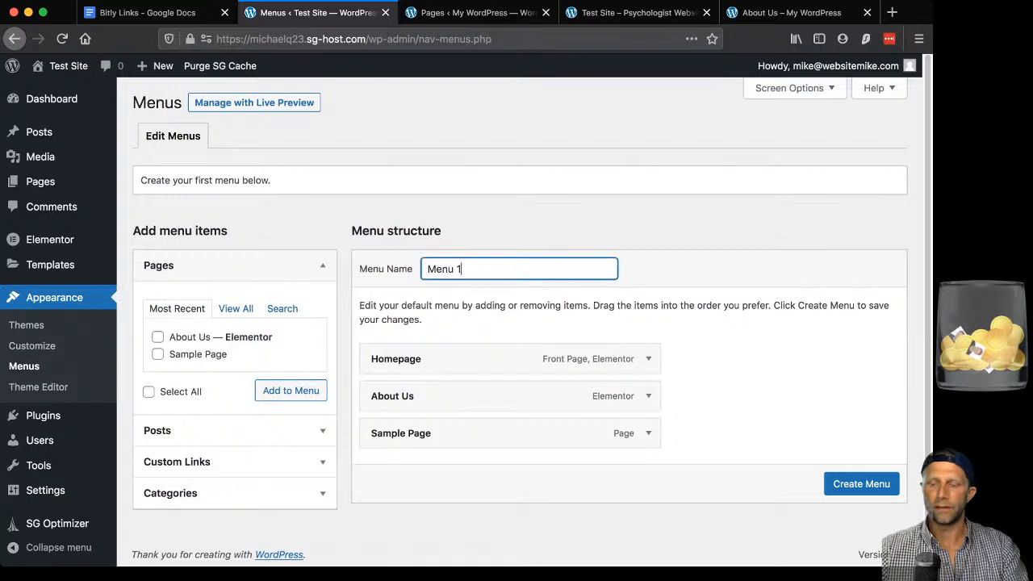
pyautogui.press('BackSpace')
pyautogui.press('BackSpace')
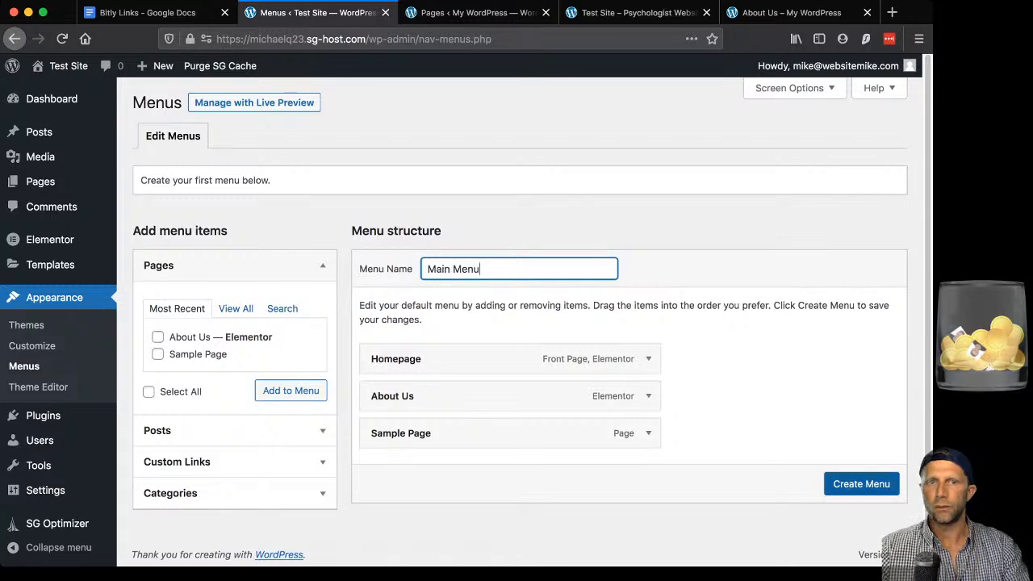
pyautogui.click(862, 484)
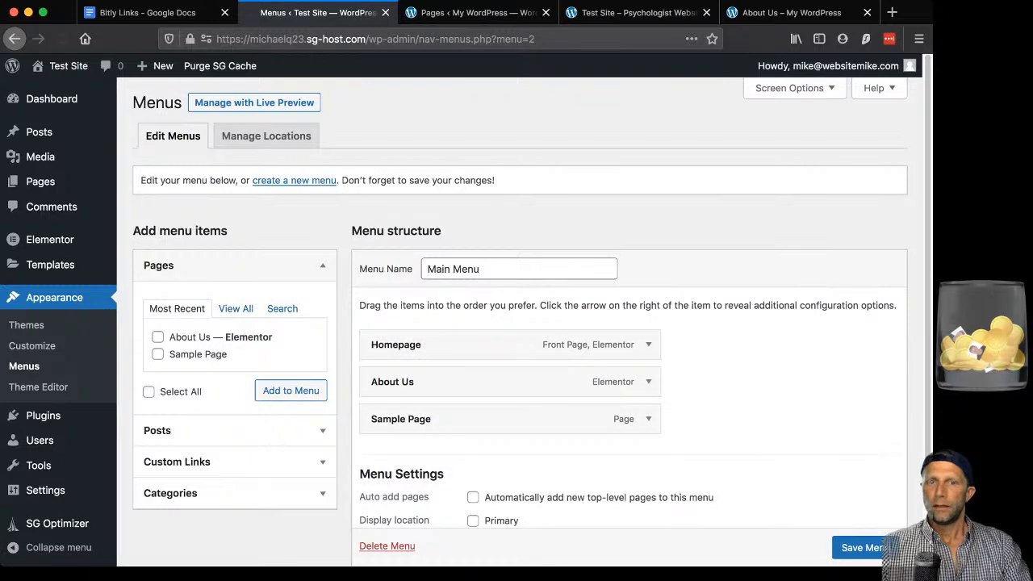
pyautogui.scroll(-2, 509, 339)
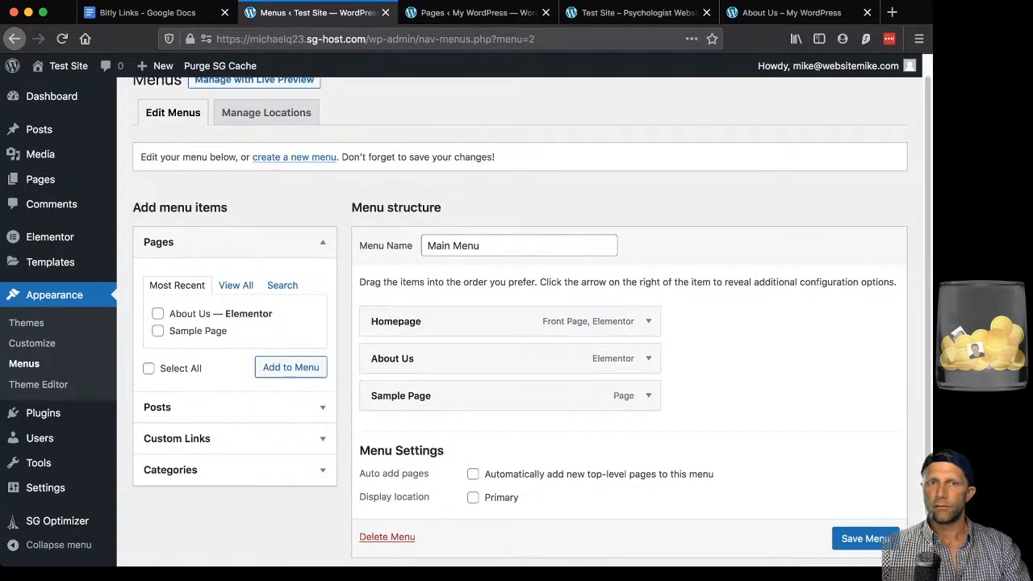
pyautogui.scroll(2, 517, 323)
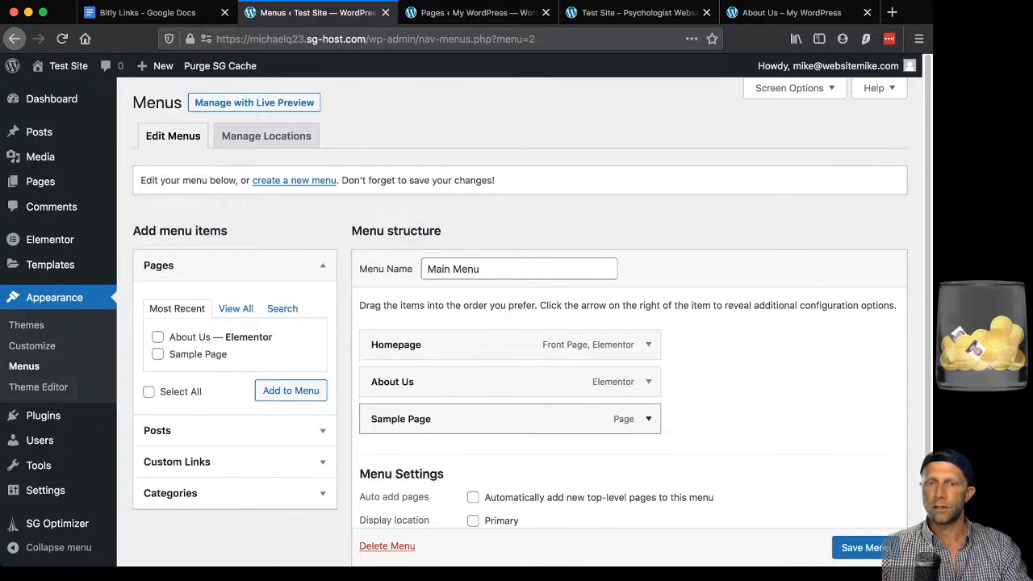
# Remove Sample Page from Main Menu, save it, and view the live homepage.
pyautogui.click(649, 418)
pyautogui.scroll(-3, 648, 419)
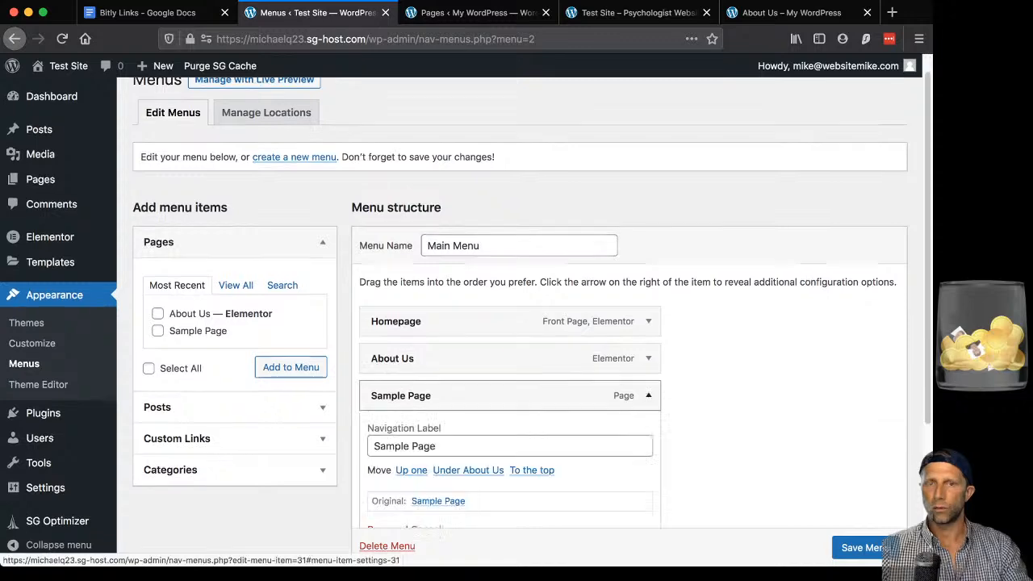
pyautogui.click(385, 355)
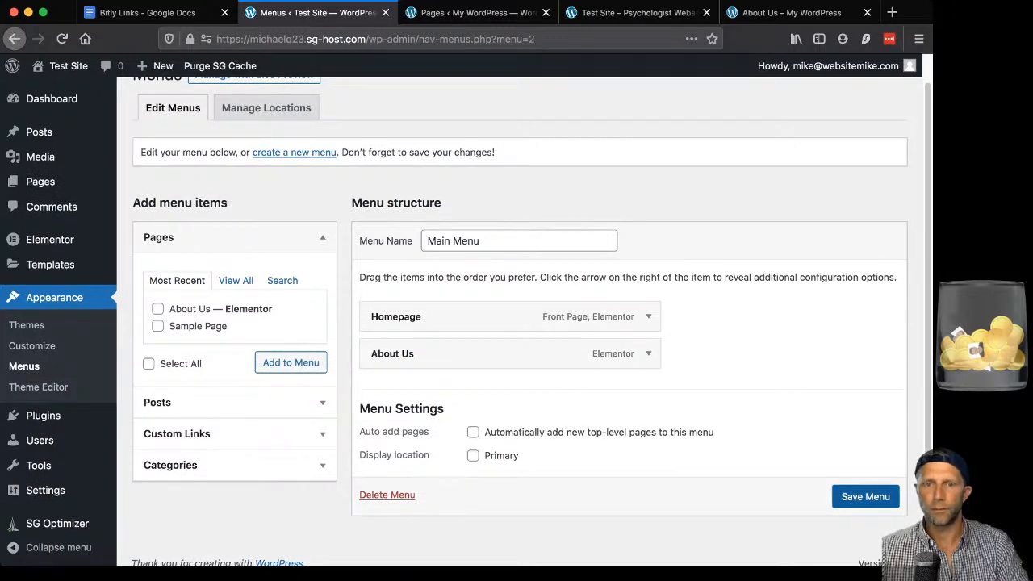
pyautogui.click(865, 497)
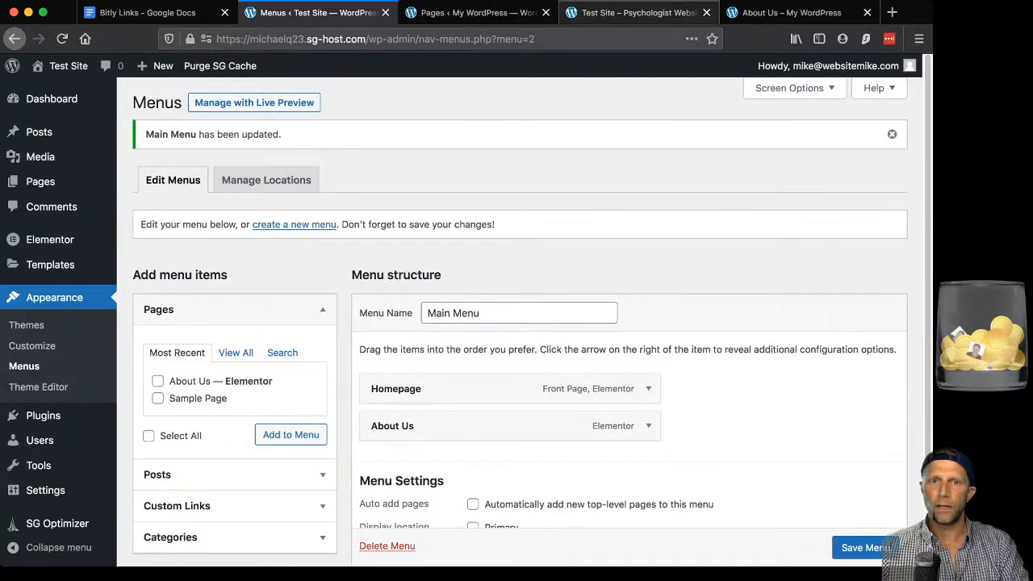
pyautogui.click(637, 13)
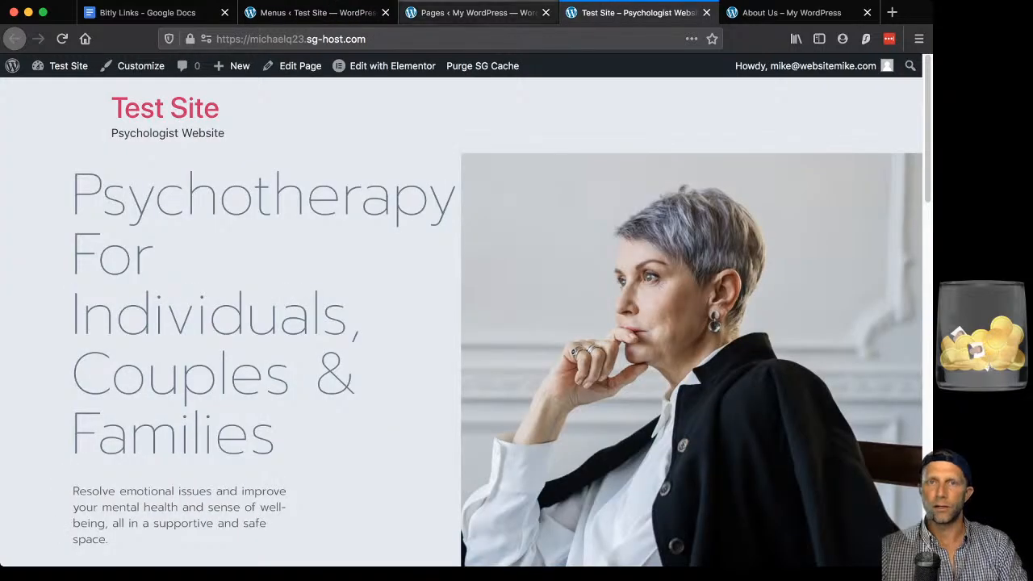
# Add a new header template named 'Main Header' from the Elementor Theme Builder's Header tab.
pyautogui.click(315, 13)
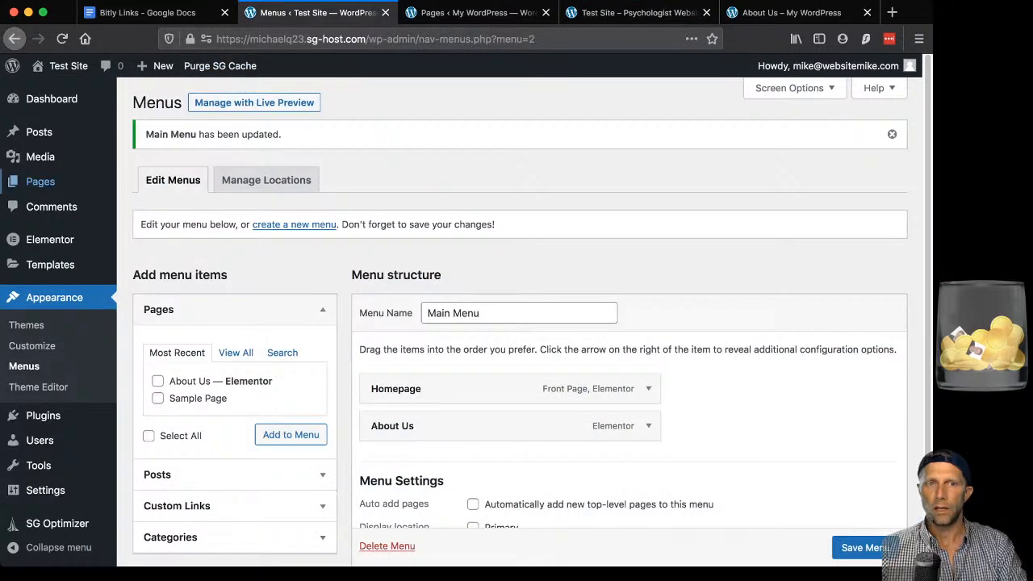
pyautogui.moveTo(50, 240)
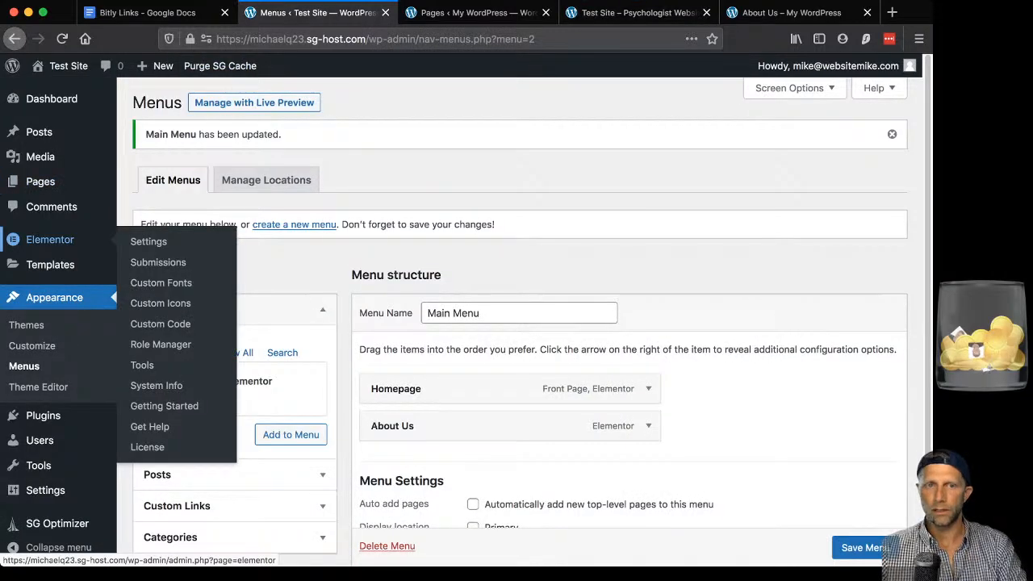
pyautogui.moveTo(50, 265)
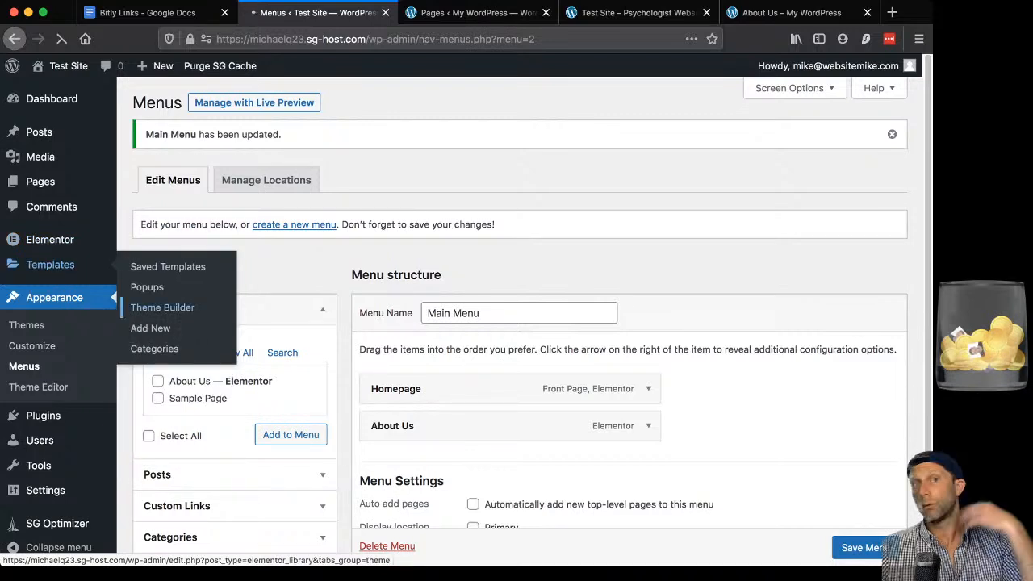
pyautogui.click(162, 308)
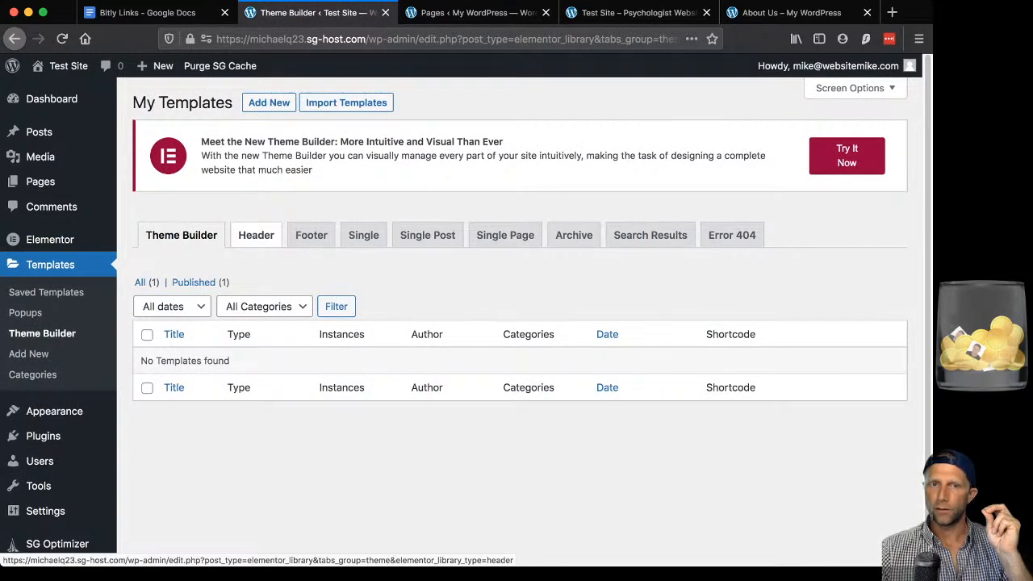
pyautogui.click(256, 235)
pyautogui.scroll(-1, 520, 484)
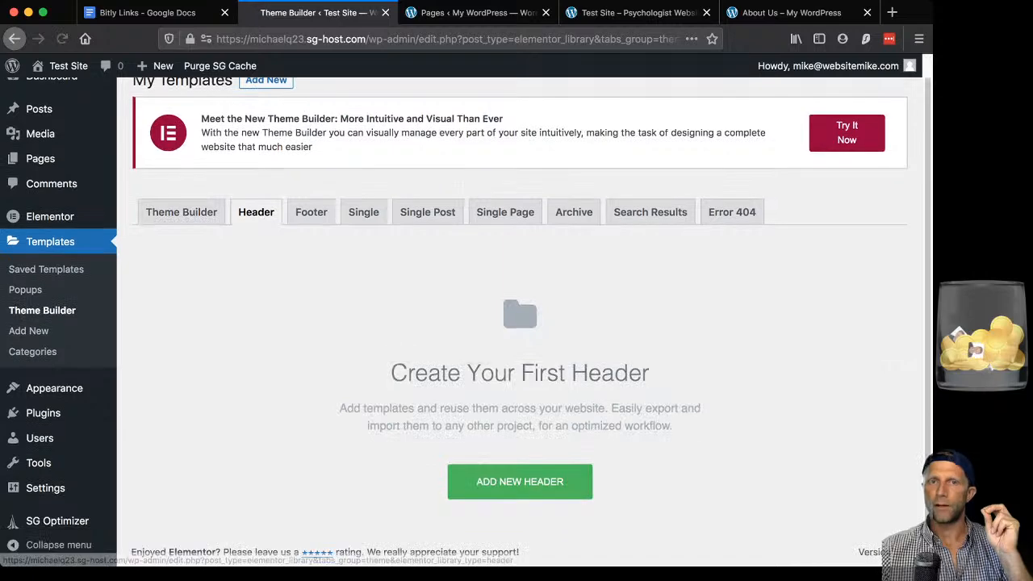
pyautogui.click(520, 481)
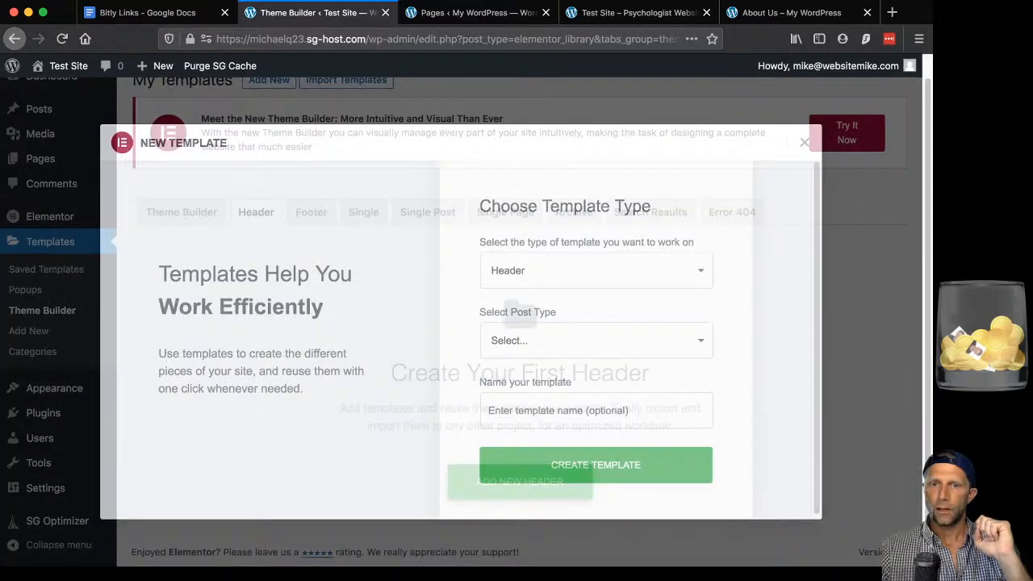
pyautogui.write('M')
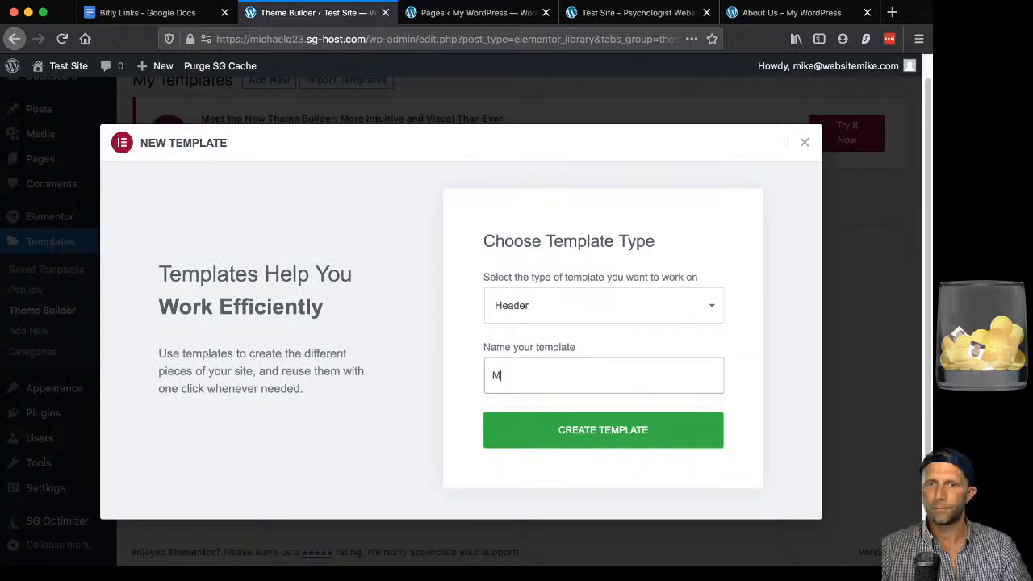
pyautogui.write('ain Header')
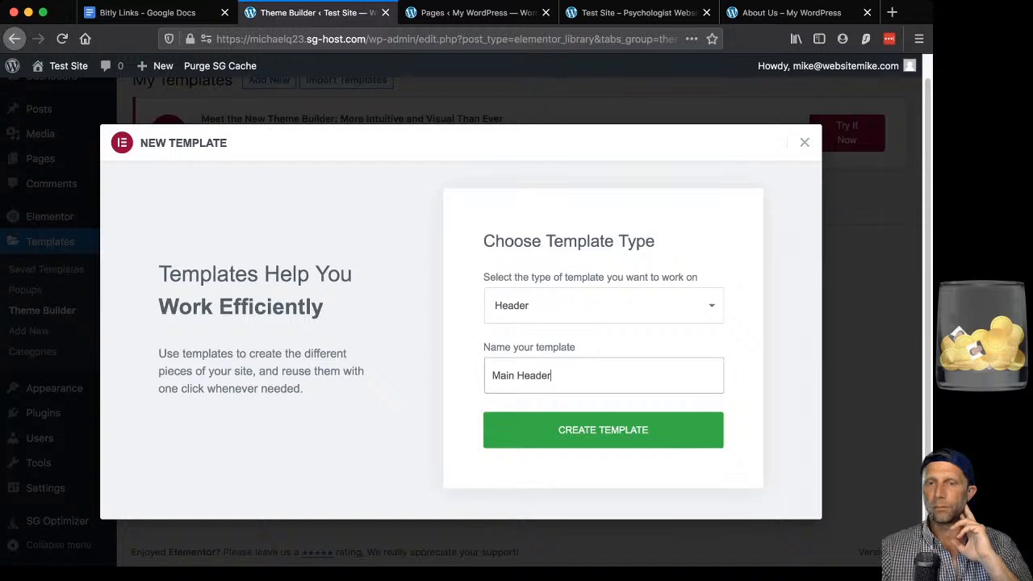
pyautogui.press('Return')
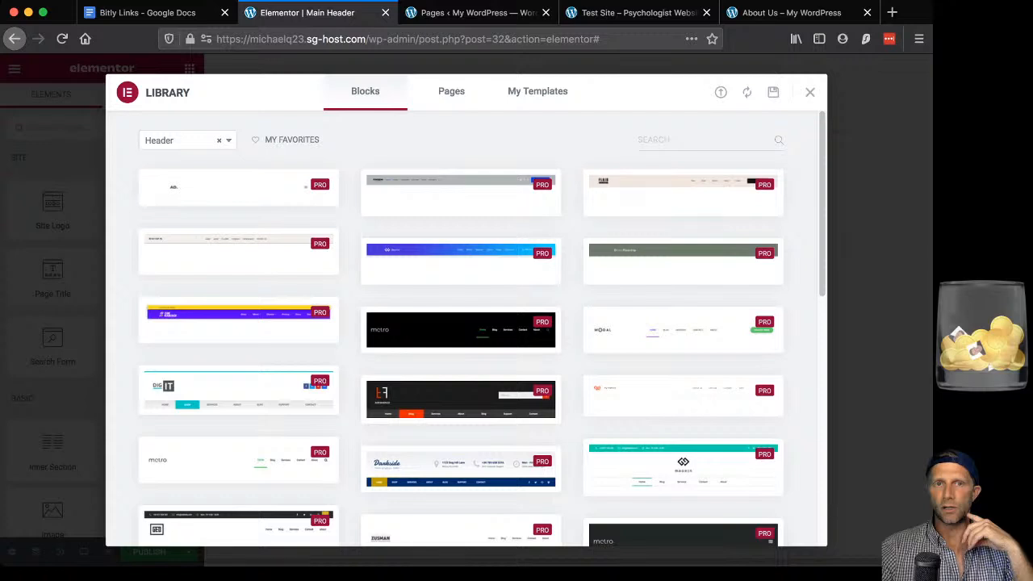
# Insert the Zusman block from the Library's Header block category.
pyautogui.click(229, 141)
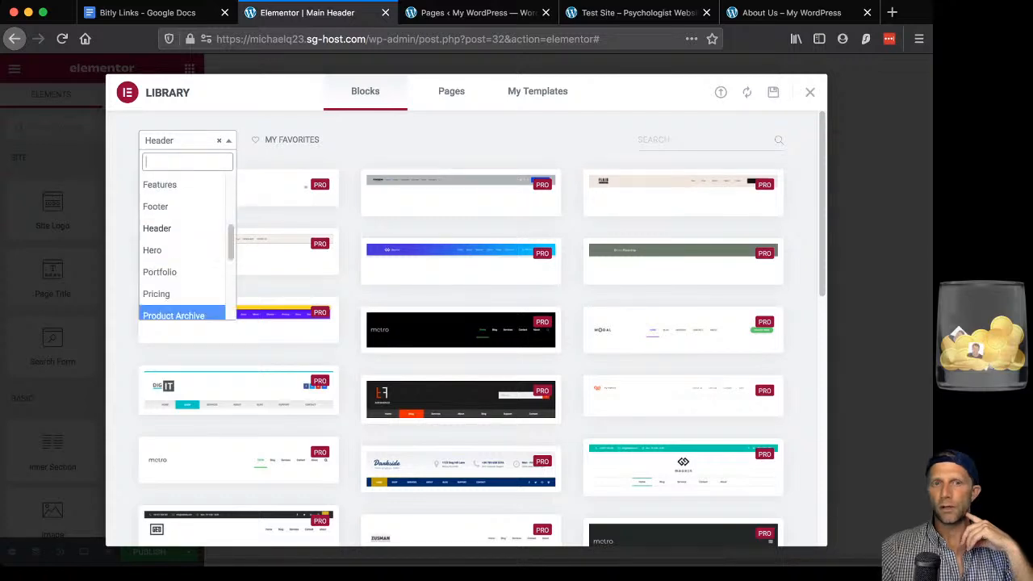
pyautogui.scroll(-3, 181, 194)
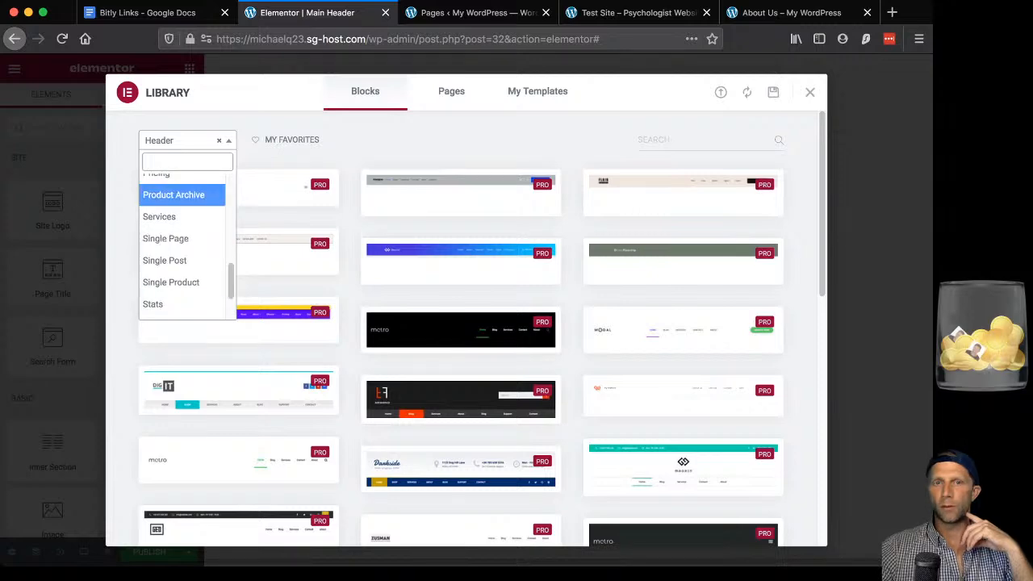
pyautogui.scroll(-2, 460, 255)
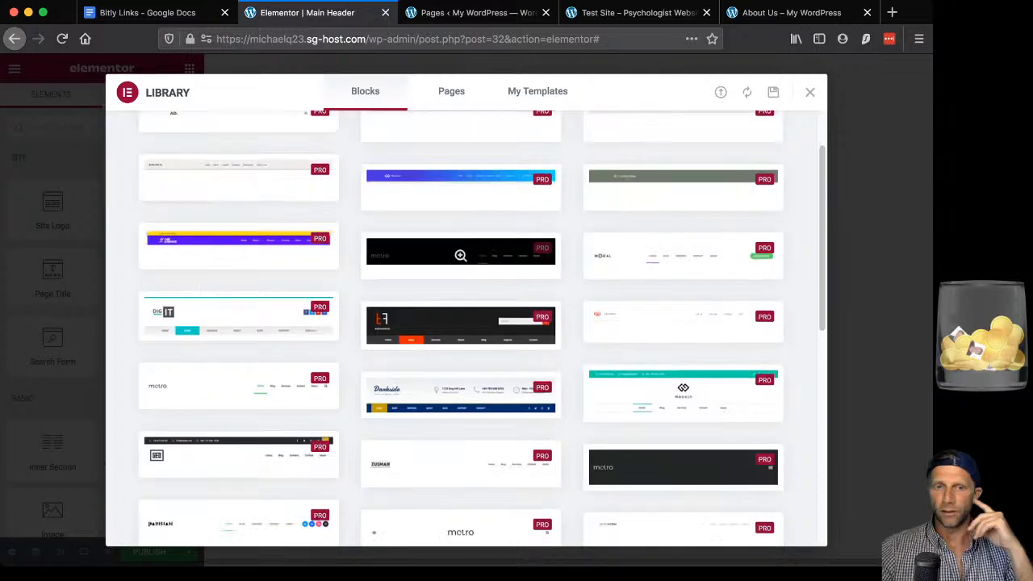
pyautogui.scroll(-1, 460, 255)
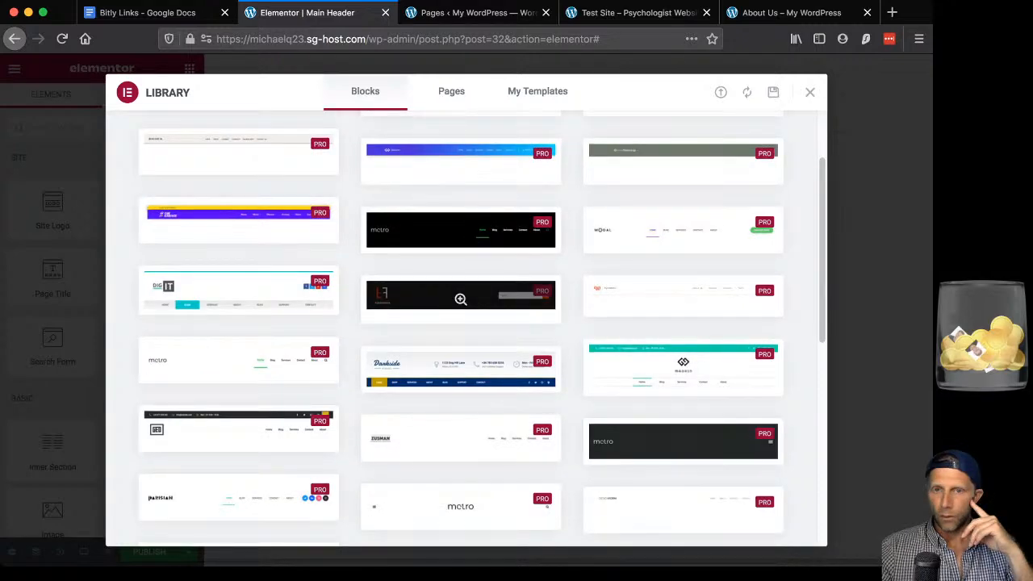
pyautogui.scroll(-3, 460, 299)
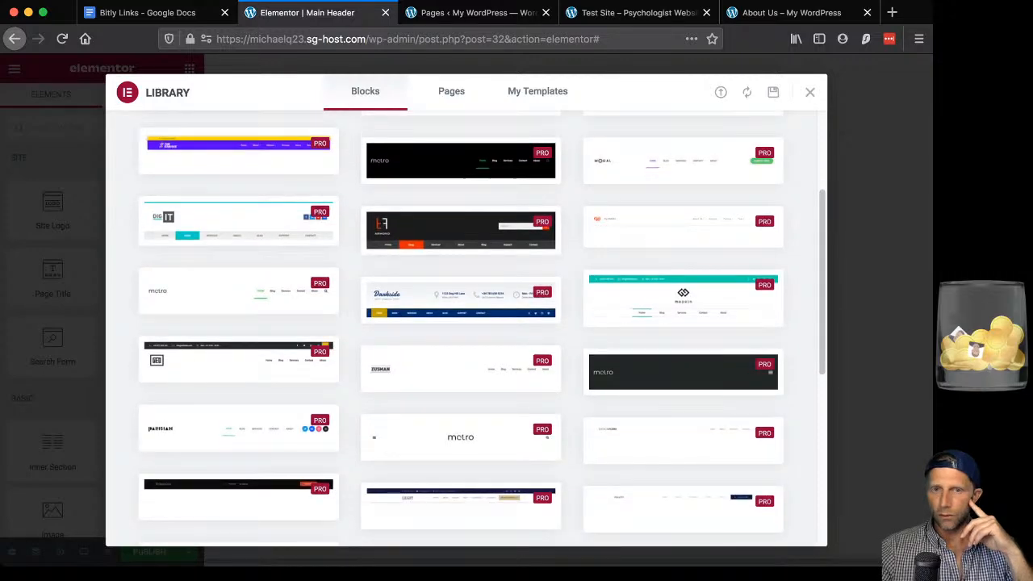
pyautogui.moveTo(460, 367)
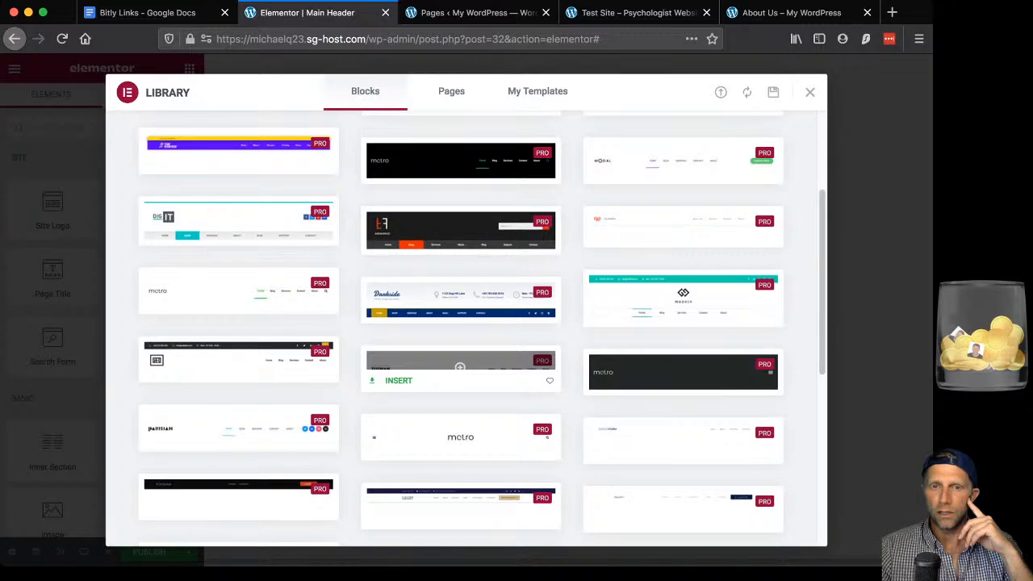
pyautogui.click(398, 381)
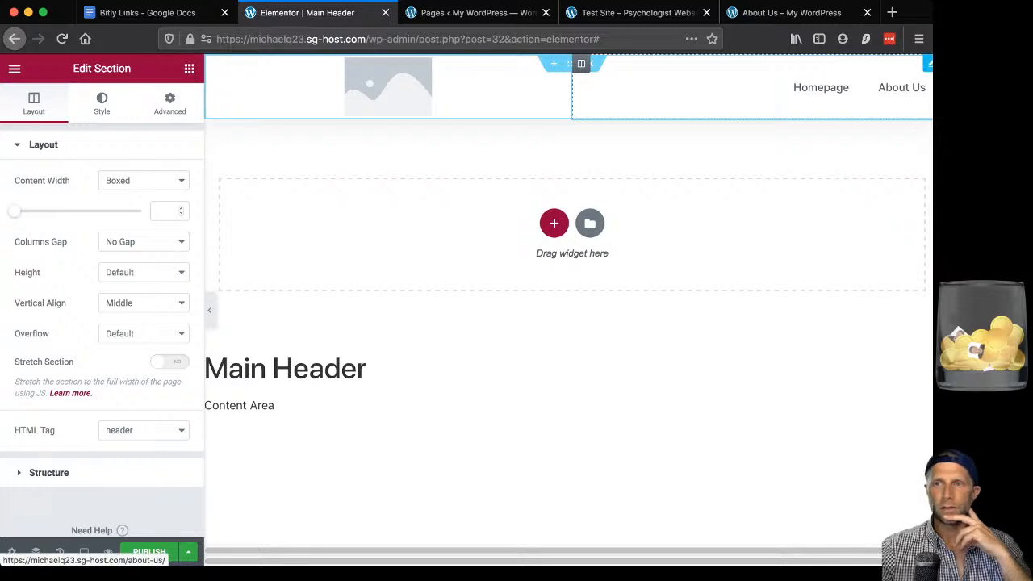
# Drag an Image widget into the header's left logo column.
pyautogui.click(901, 87)
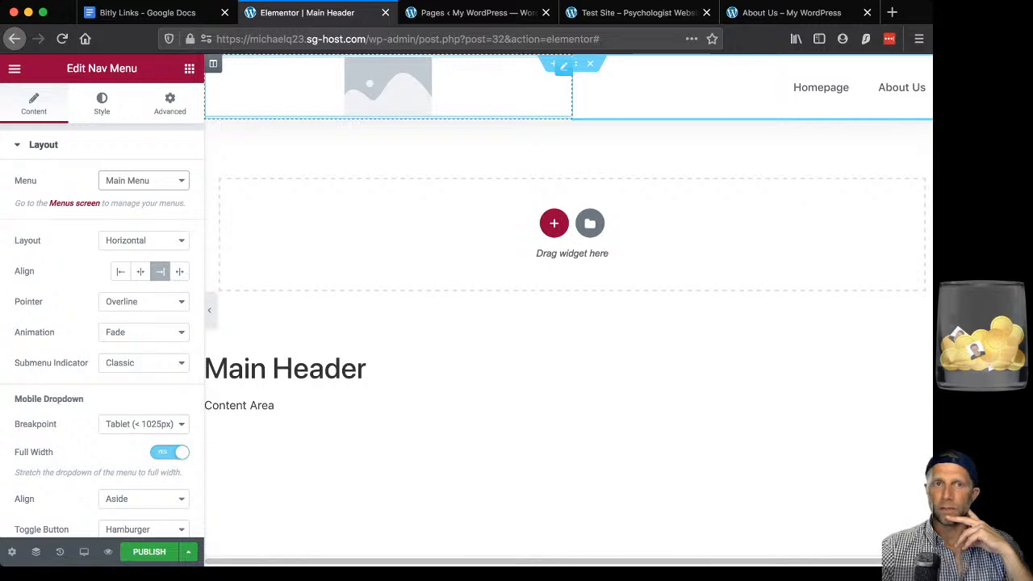
pyautogui.click(388, 87)
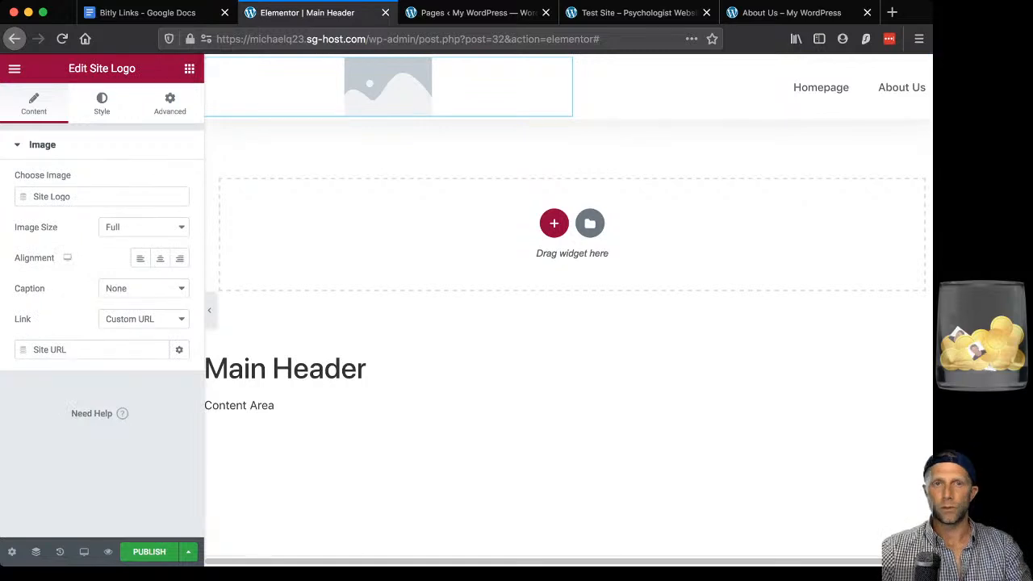
pyautogui.click(190, 69)
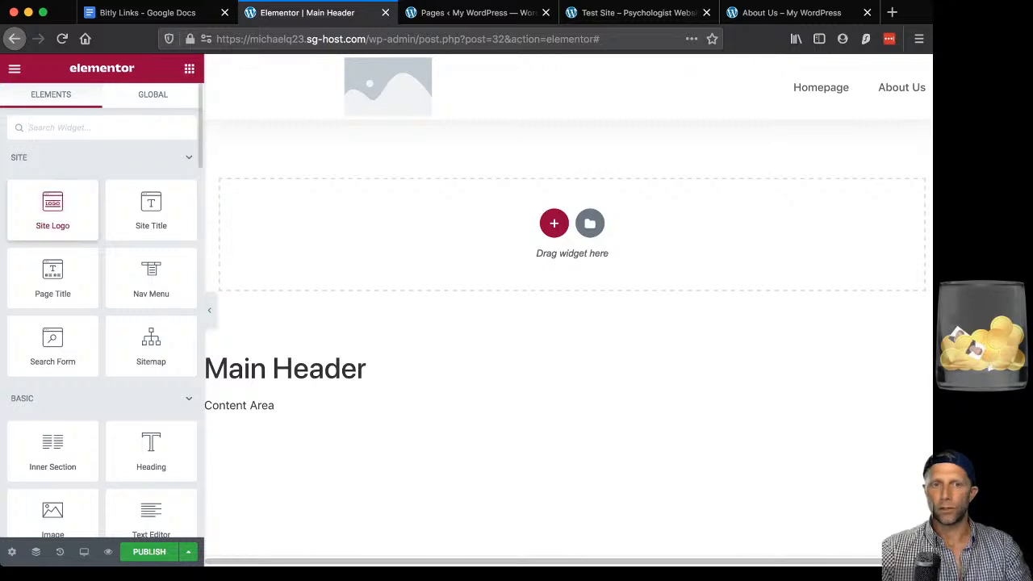
pyautogui.scroll(-1, 53, 181)
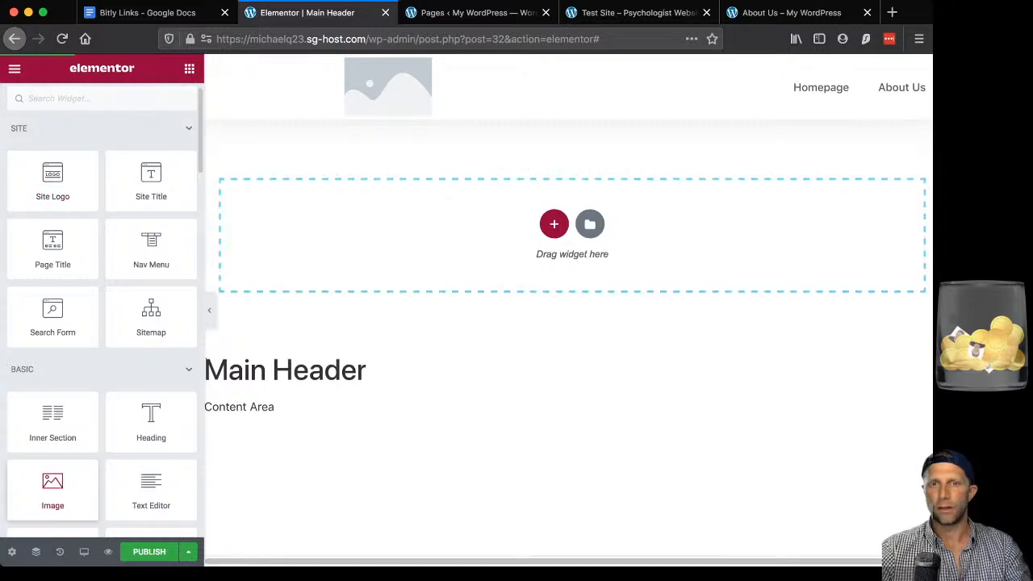
pyautogui.moveTo(53, 490); pyautogui.dragTo(388, 109)
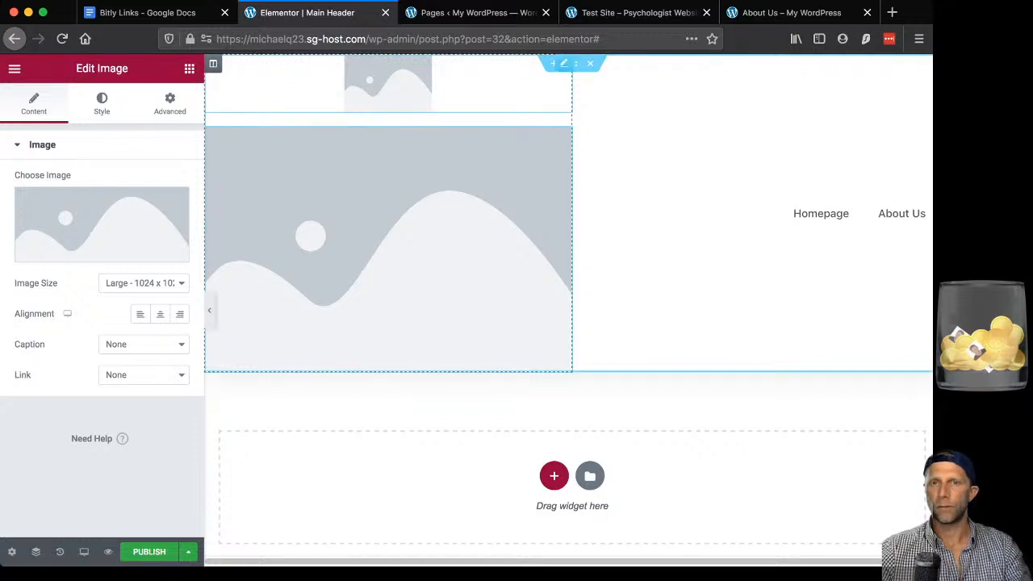
# Delete the original Site Logo widget and pick a picture for the new image.
pyautogui.rightClick(508, 86)
pyautogui.click(549, 295)
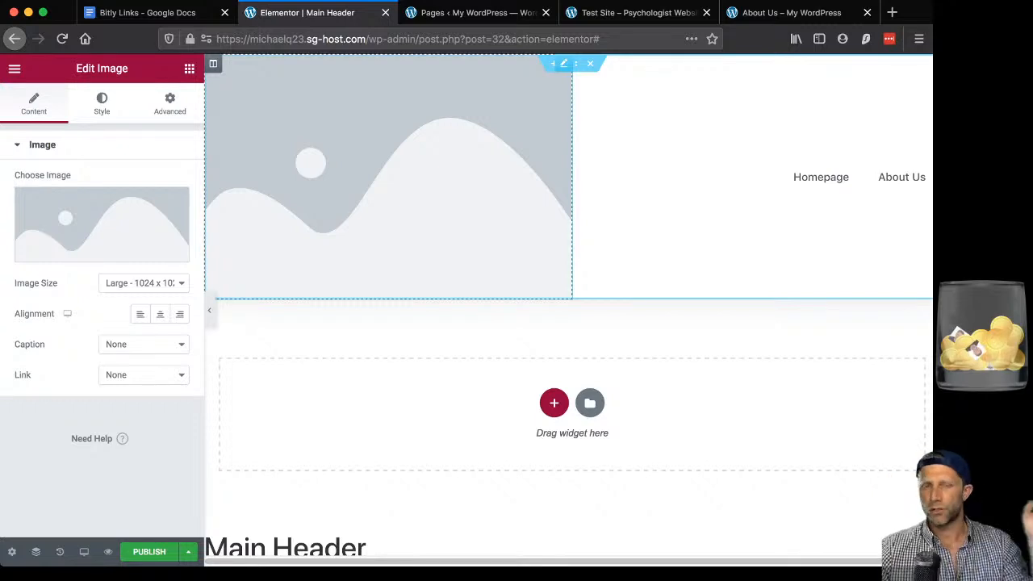
pyautogui.click(102, 234)
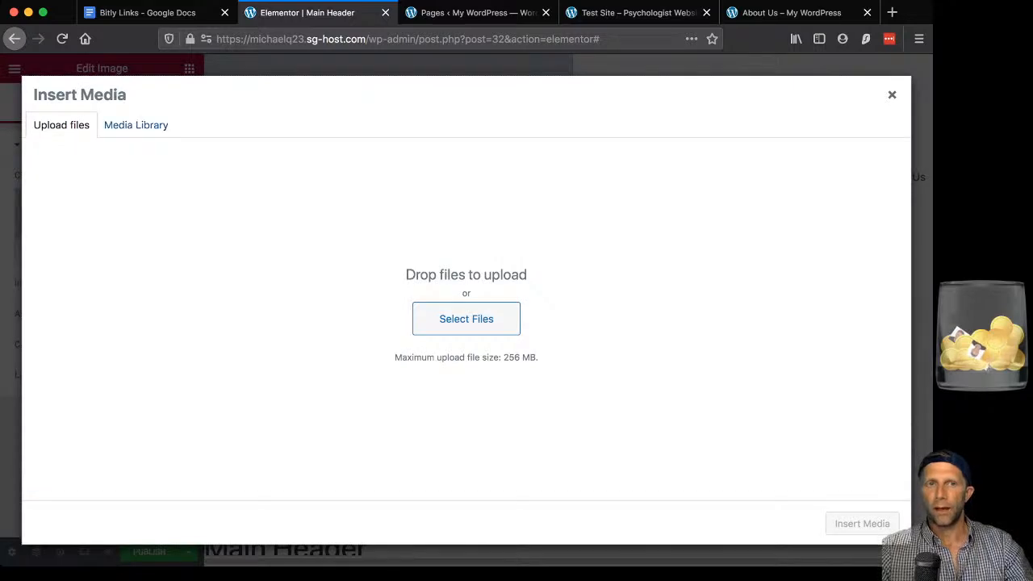
# Insert the scroll-down-icon.svg chevron into the header, titled 'Site Logo' with alt text 'Site logo image'.
pyautogui.click(136, 126)
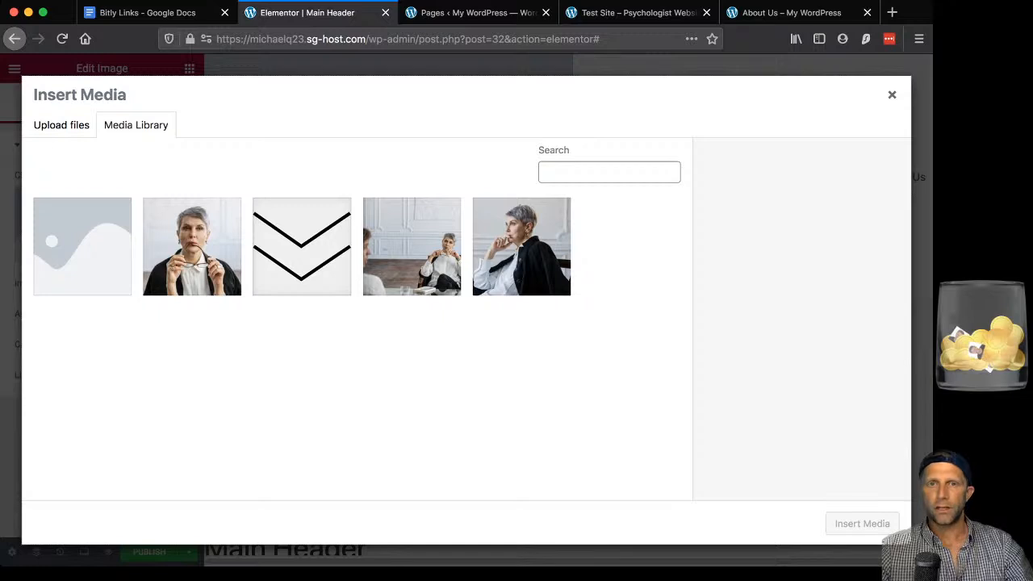
pyautogui.click(302, 247)
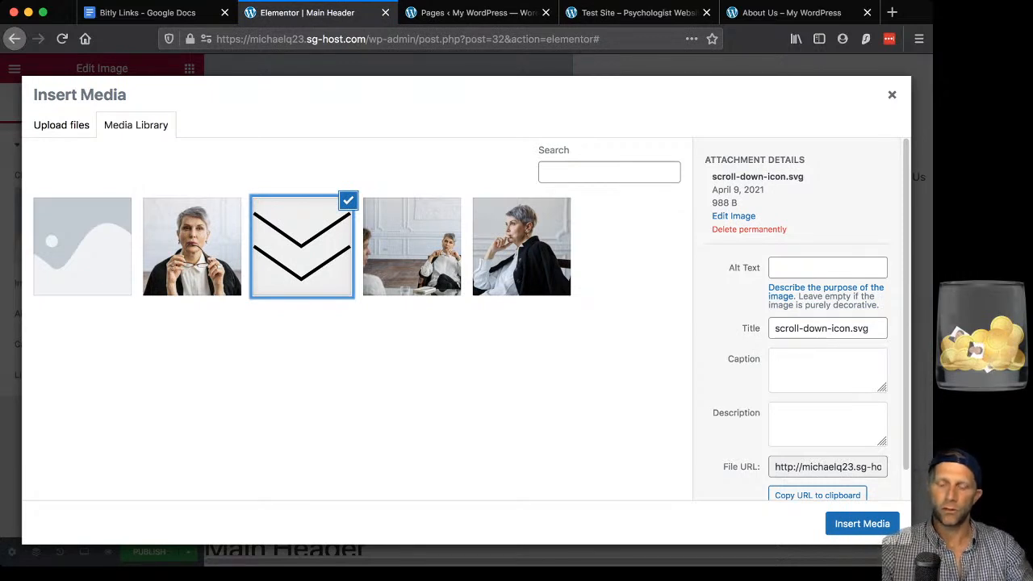
pyautogui.click(870, 329)
pyautogui.press('super+a')
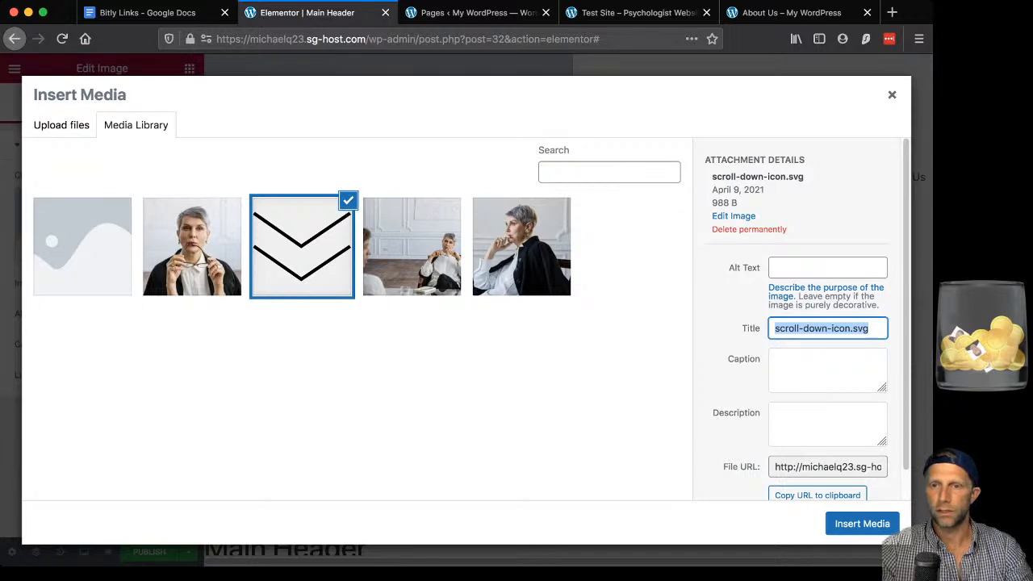
pyautogui.write('Site Logo')
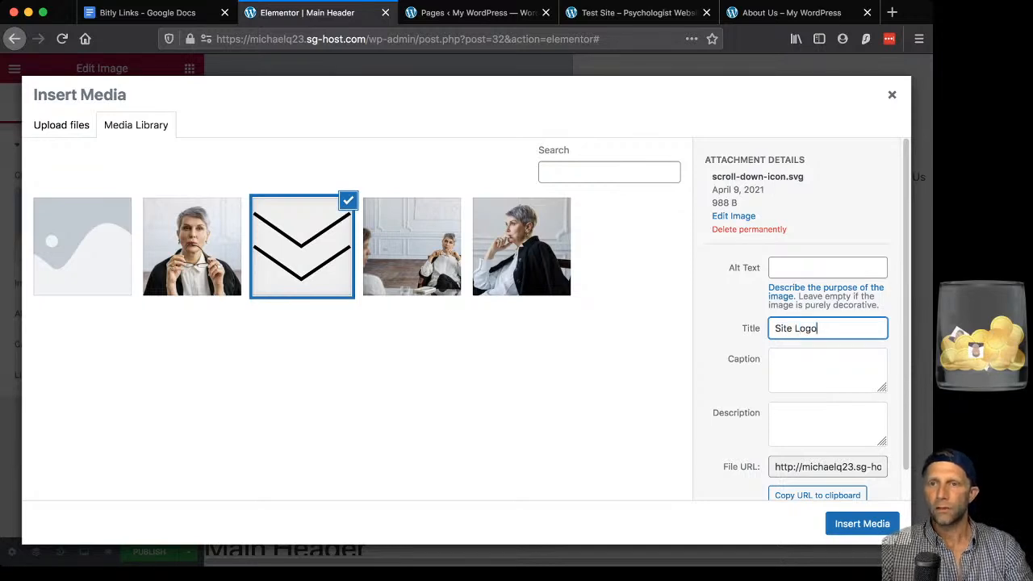
pyautogui.click(827, 268)
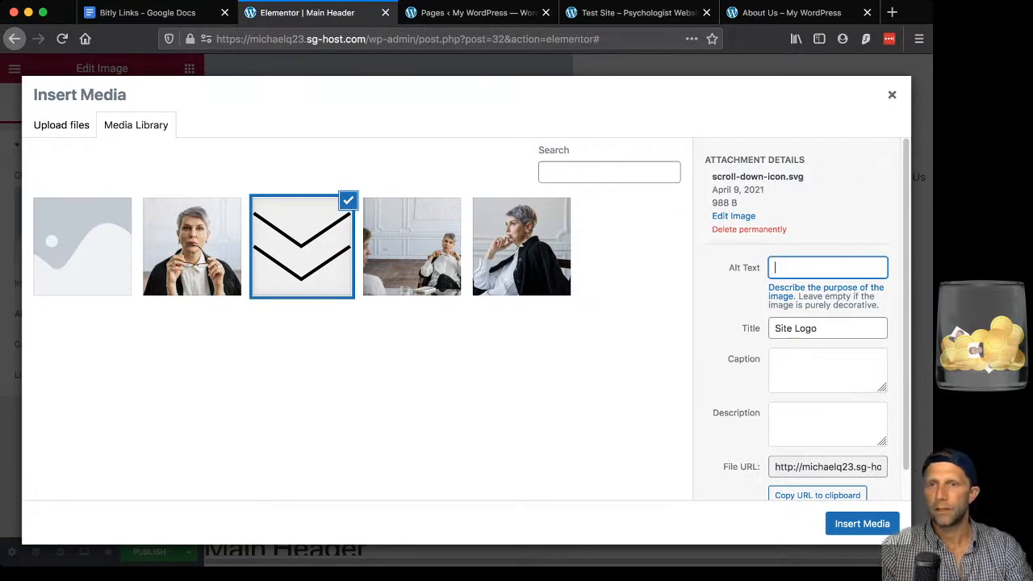
pyautogui.write('Site l')
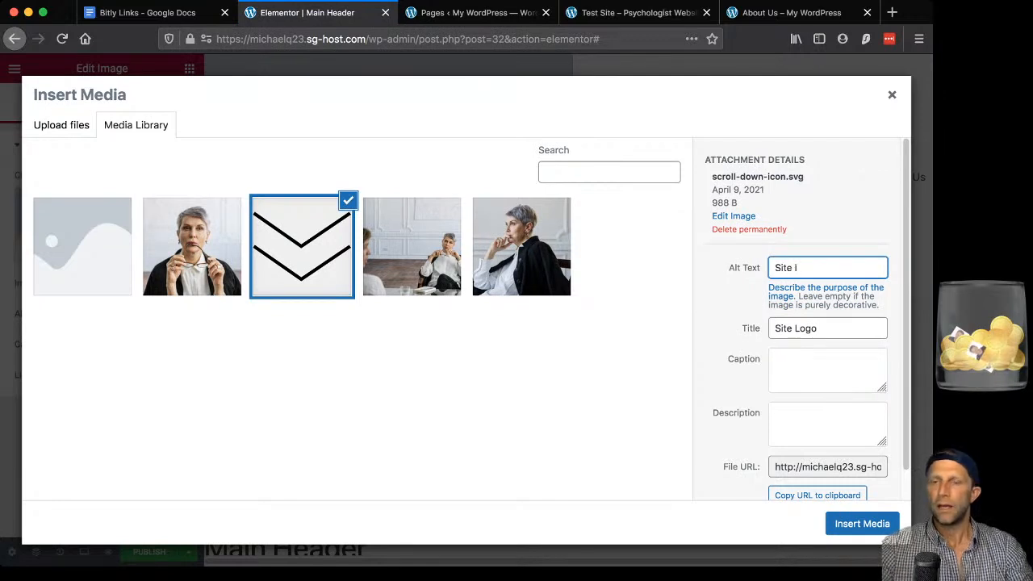
pyautogui.write('ogo image')
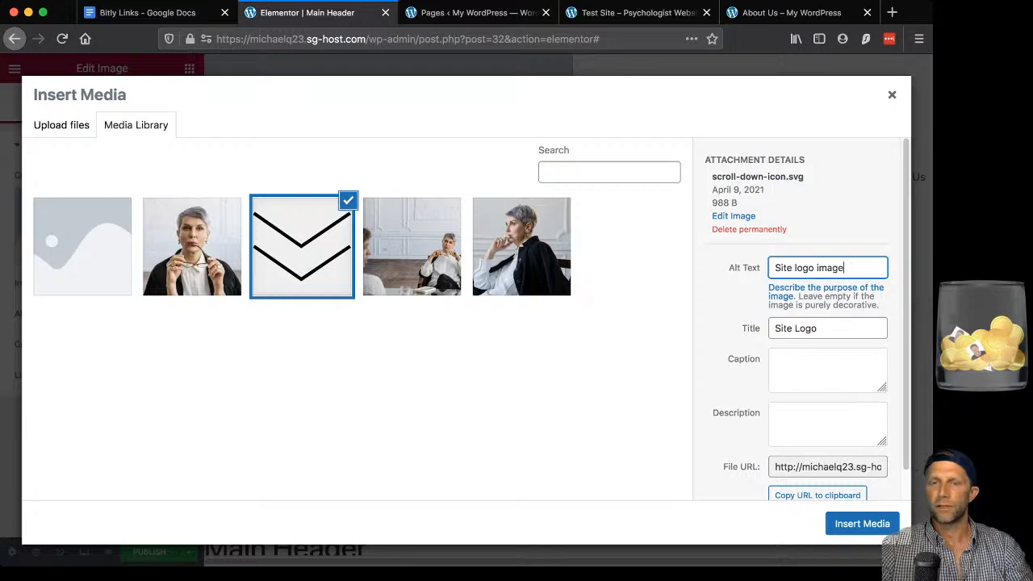
pyautogui.click(734, 299)
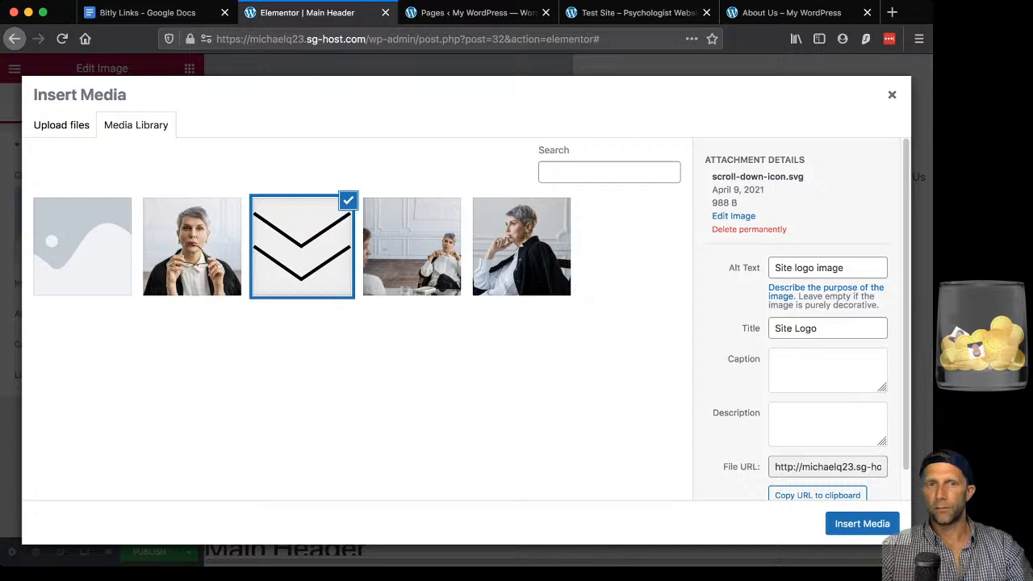
pyautogui.click(844, 523)
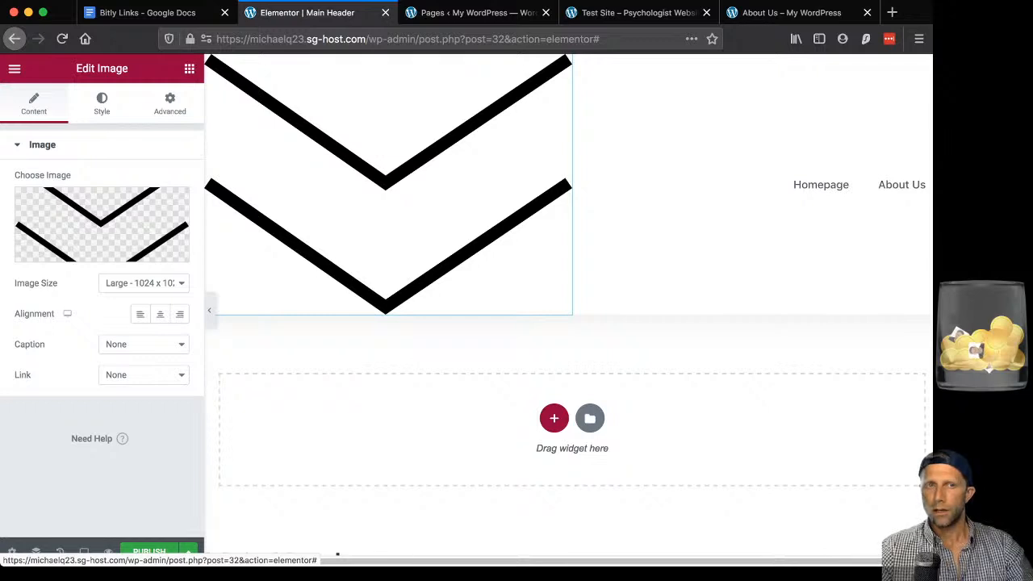
# Set the chevron image's width to 10 in its Style settings.
pyautogui.click(102, 104)
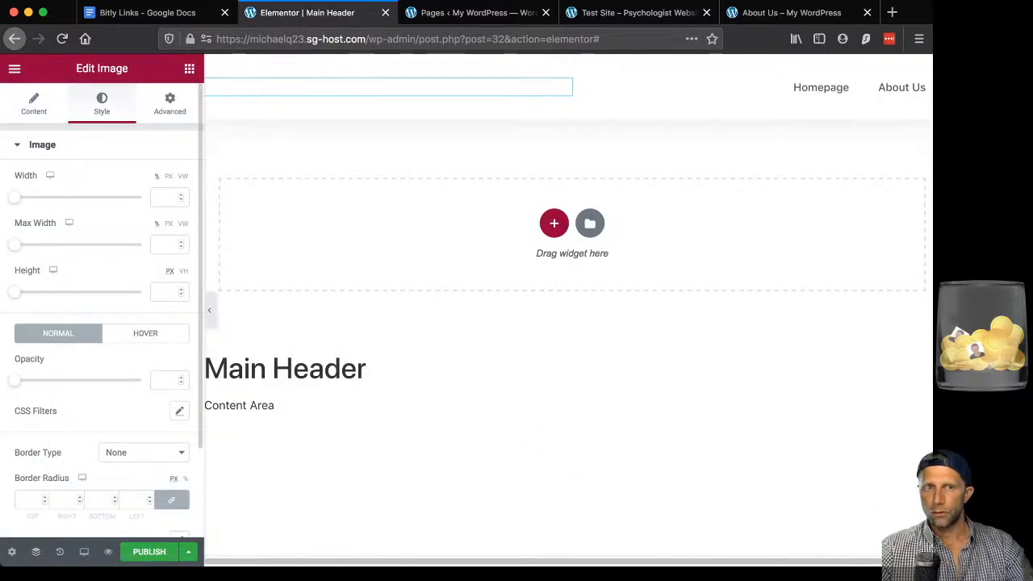
pyautogui.moveTo(14, 197); pyautogui.dragTo(27, 197)
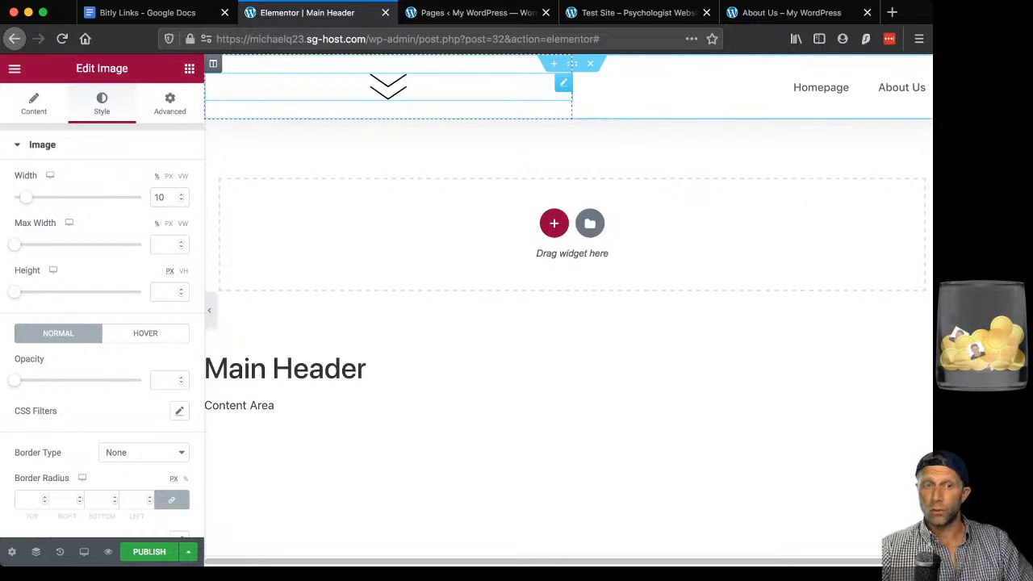
pyautogui.scroll(-1, 565, 242)
pyautogui.scroll(-3, 102, 356)
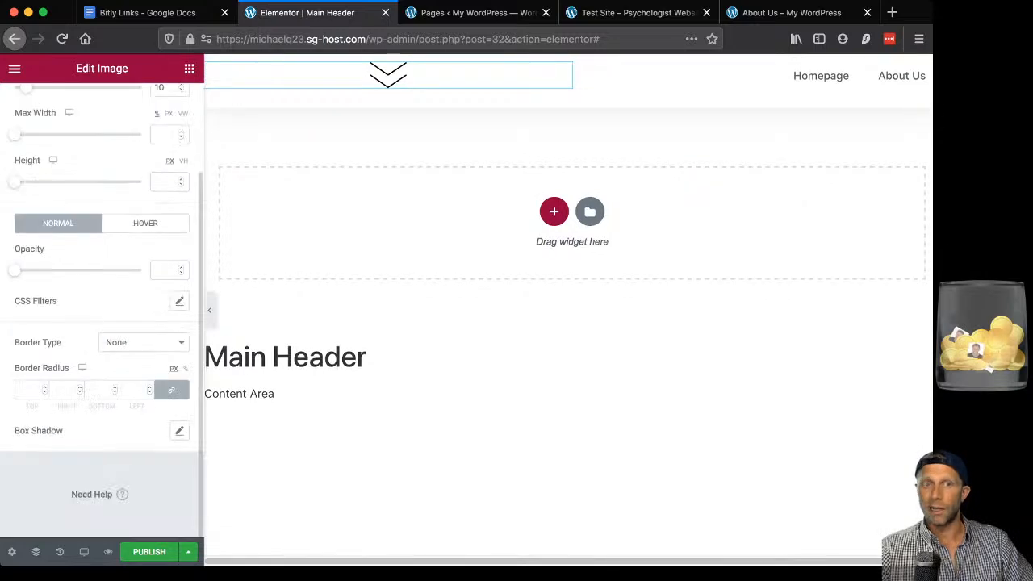
pyautogui.scroll(3, 102, 323)
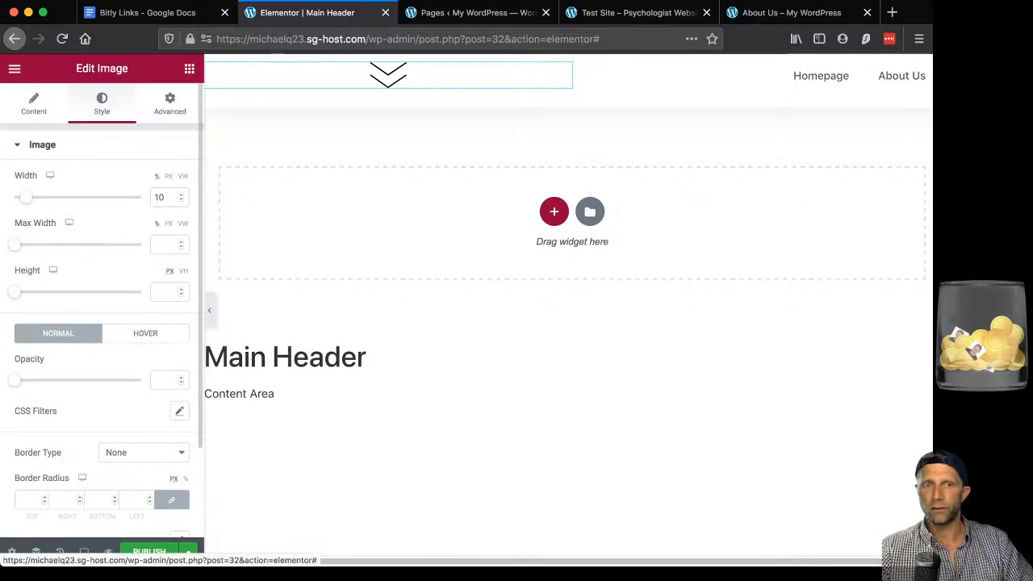
# Align the chevron image to the left and preview the header without the panel.
pyautogui.click(34, 103)
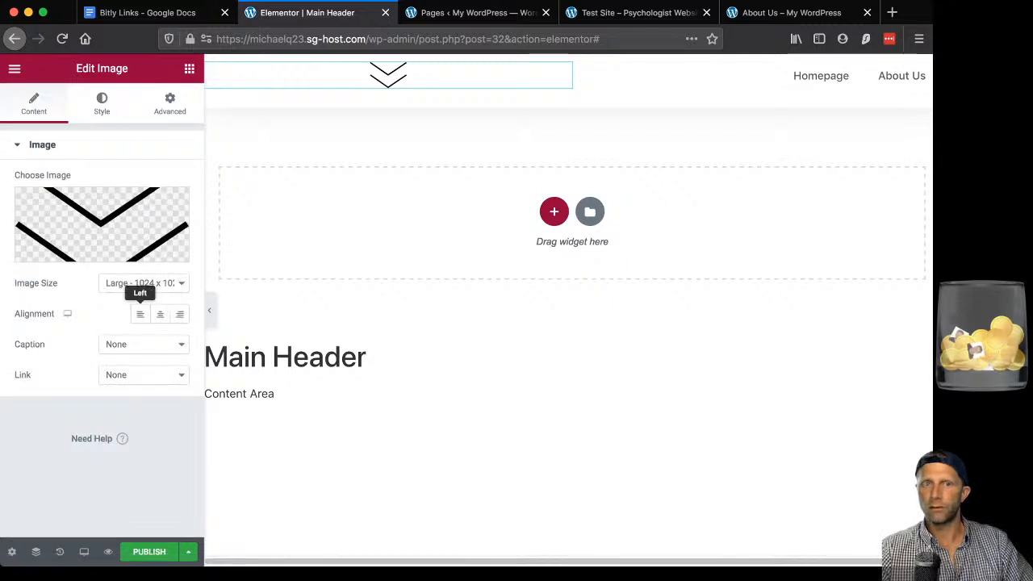
pyautogui.click(140, 314)
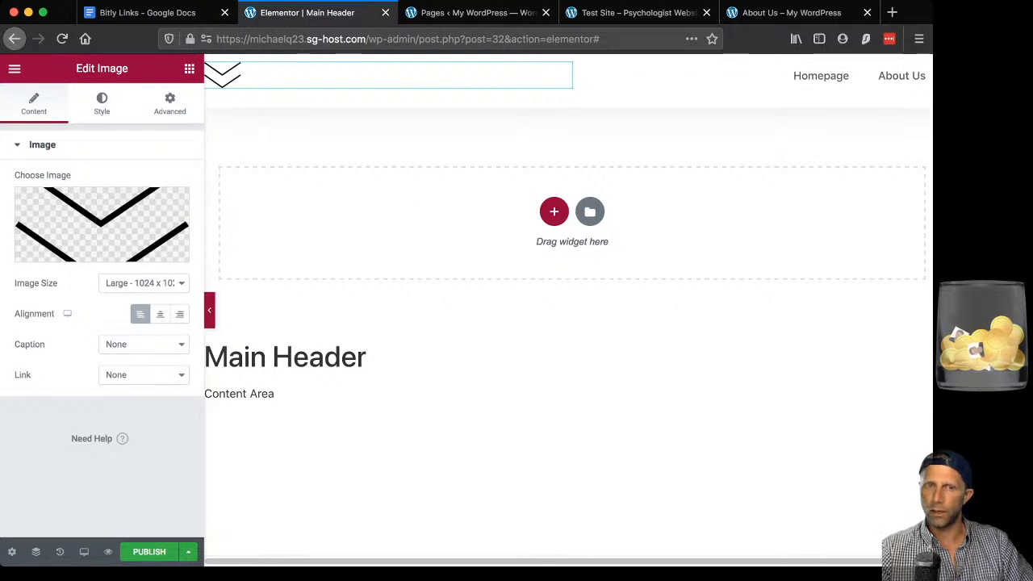
pyautogui.click(209, 309)
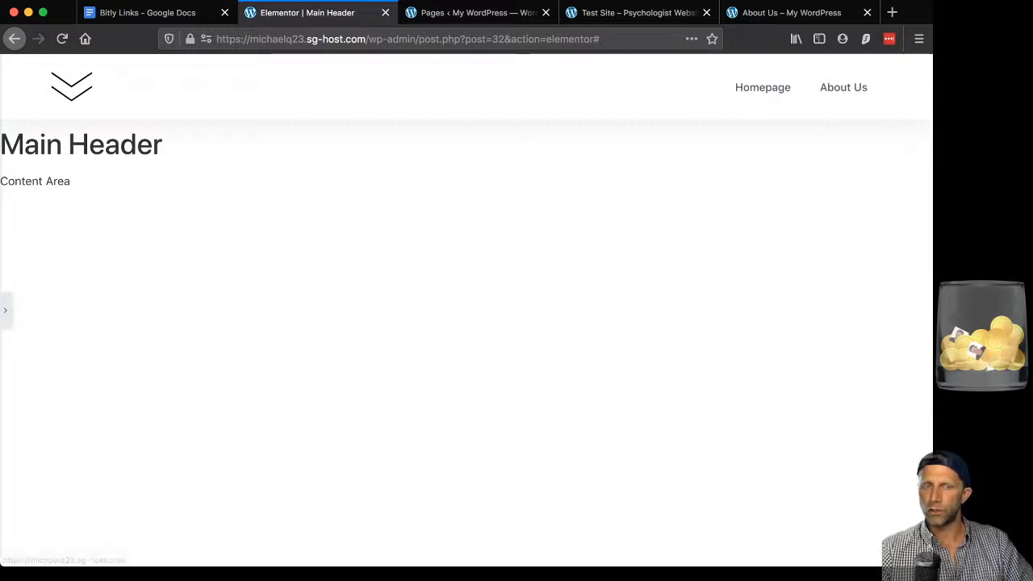
pyautogui.click(5, 310)
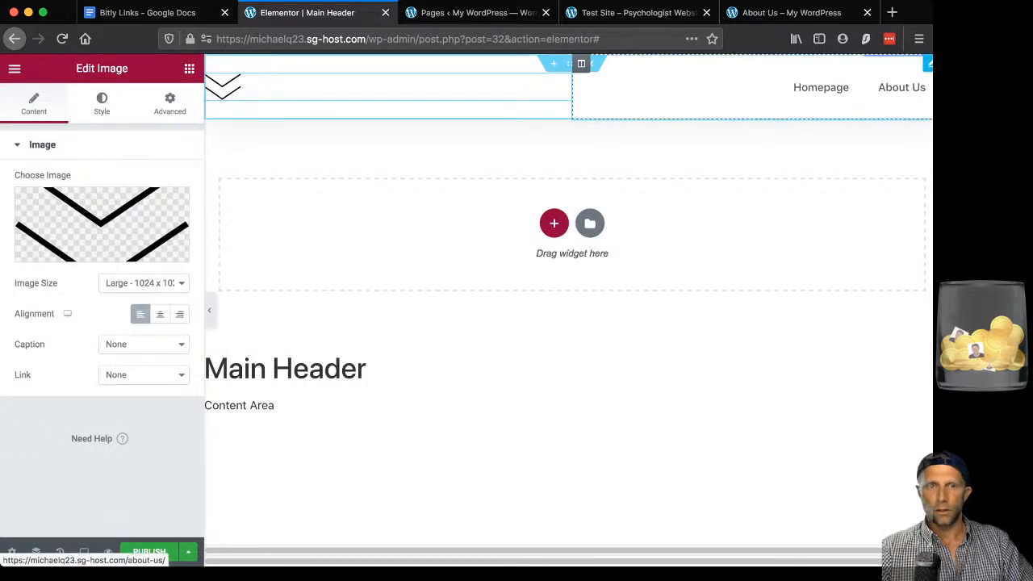
# Change the Nav Menu pointer to Underline, preview the header, and start publishing.
pyautogui.click(928, 64)
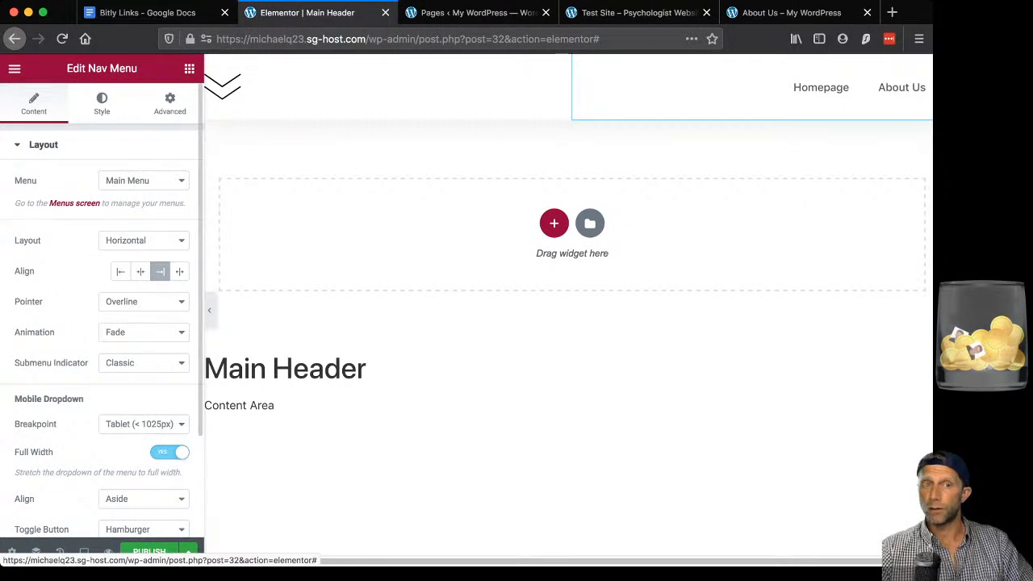
pyautogui.click(102, 103)
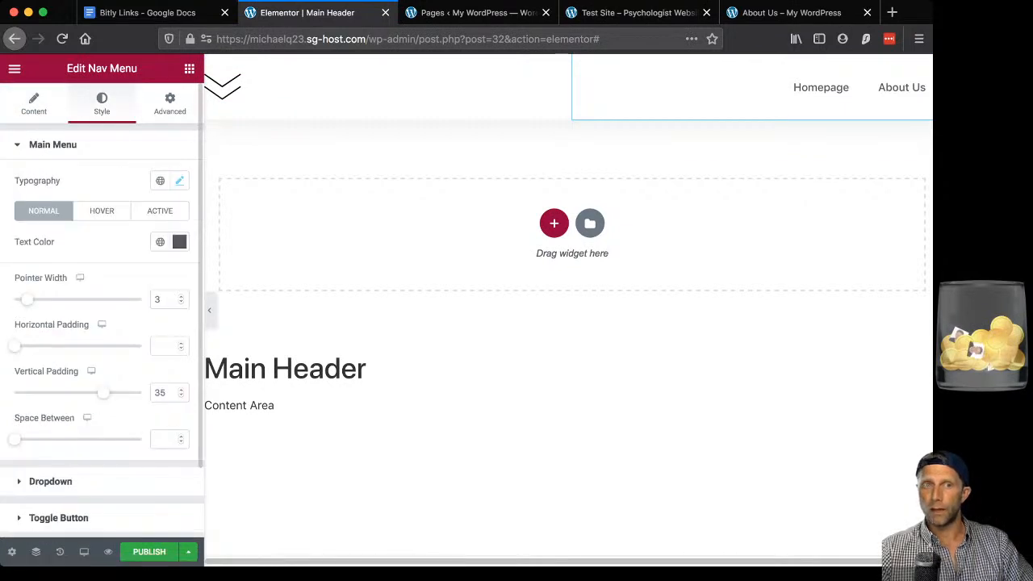
pyautogui.scroll(-1, 102, 310)
pyautogui.scroll(1, 101, 310)
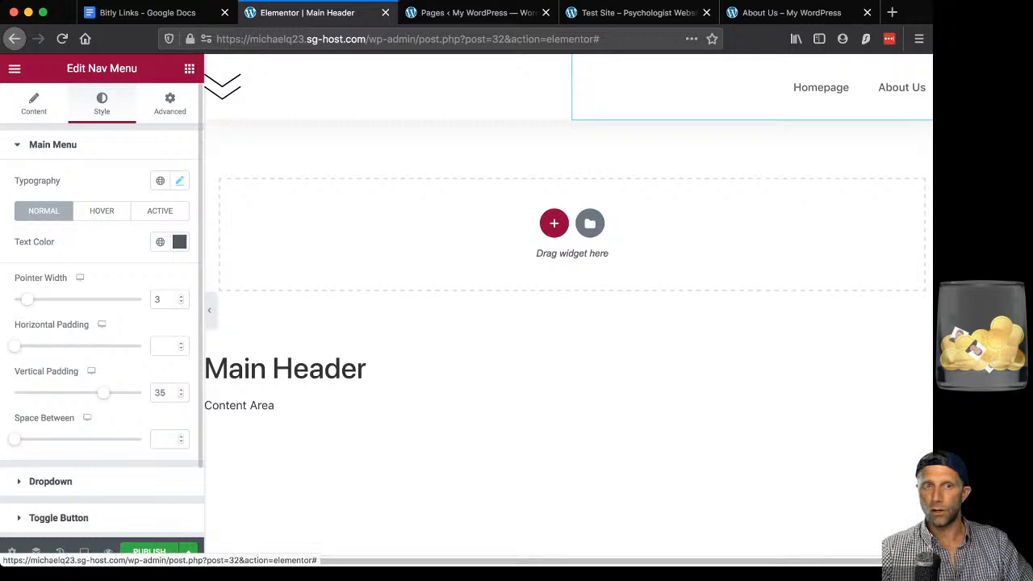
pyautogui.click(34, 104)
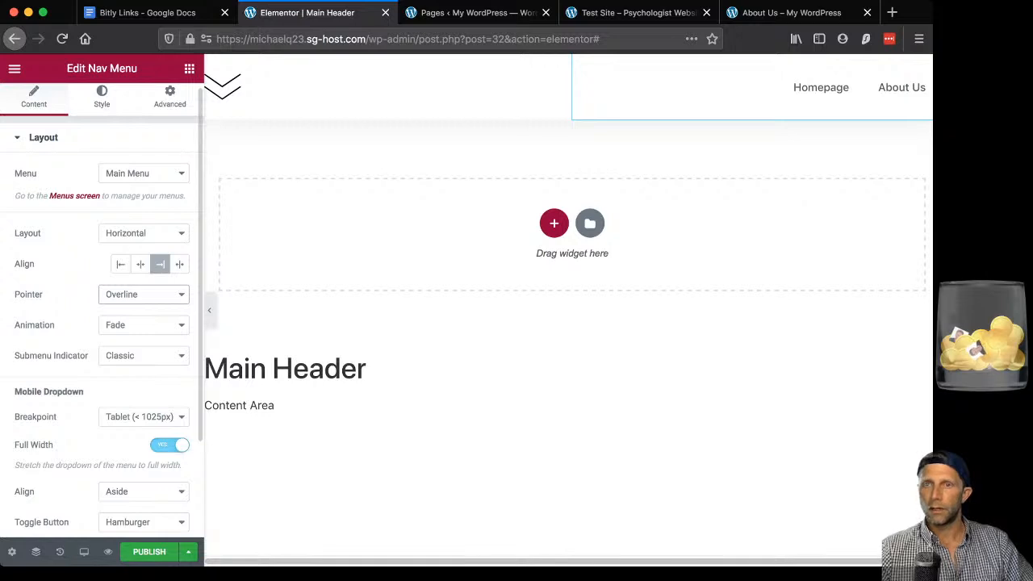
pyautogui.click(124, 281)
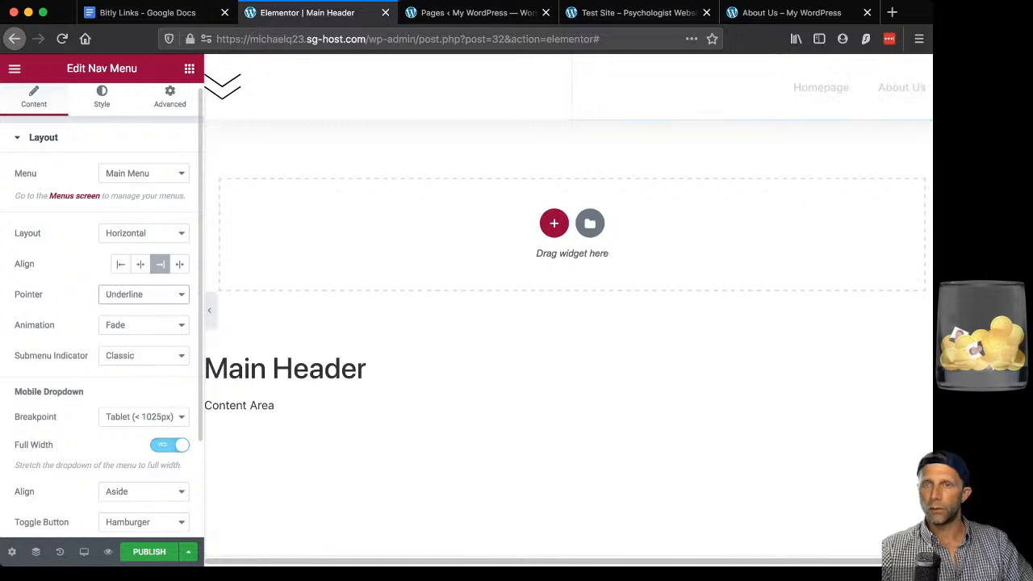
pyautogui.click(209, 310)
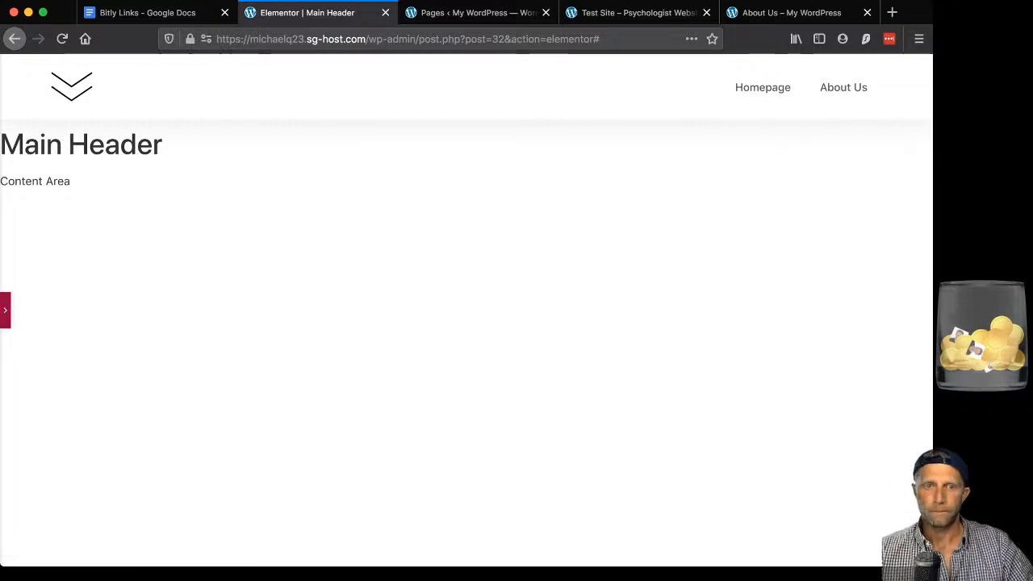
pyautogui.click(5, 309)
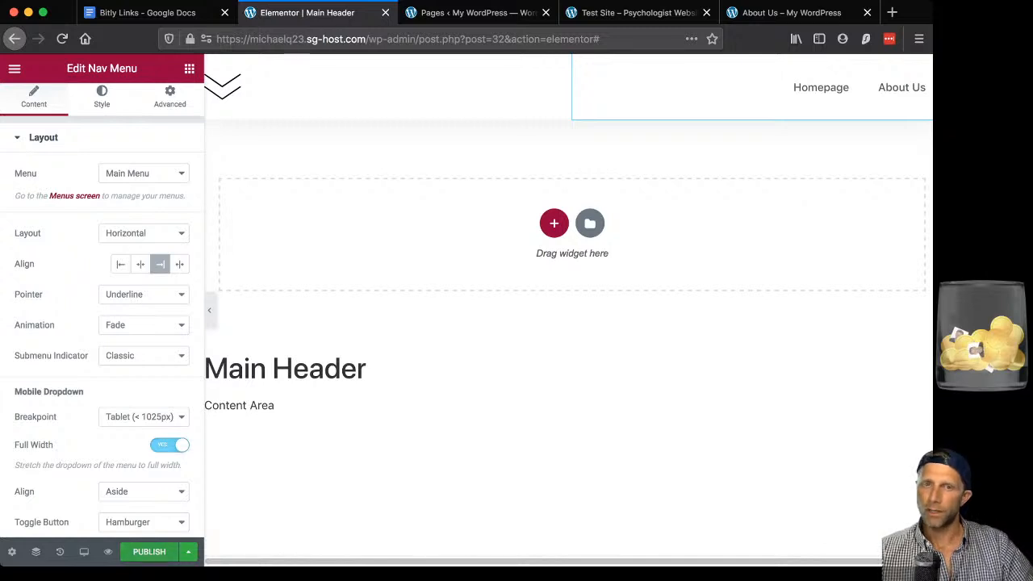
pyautogui.click(150, 552)
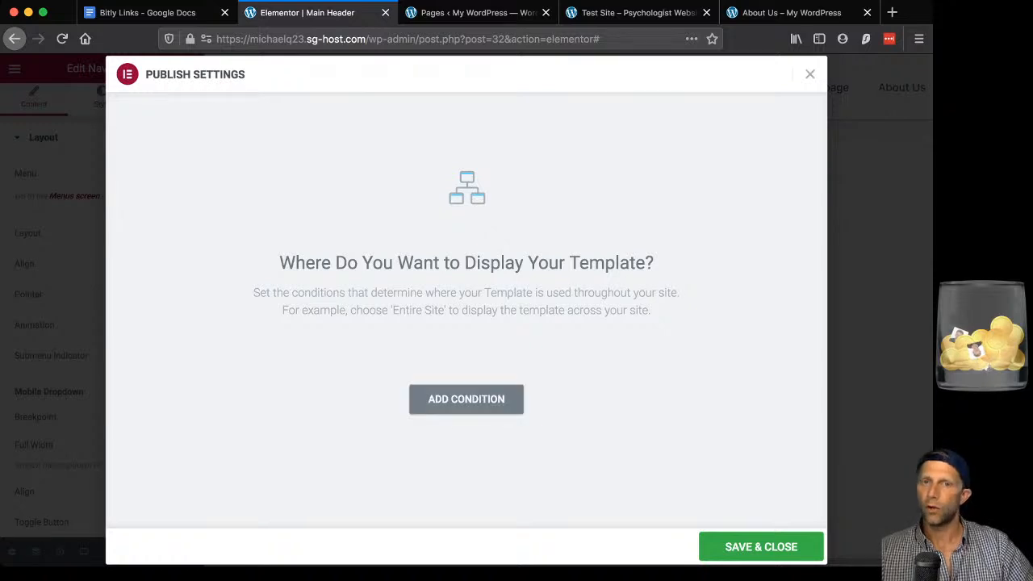
# Publish the Main Header with an Include > Entire Site condition, then go to the live site.
pyautogui.click(466, 399)
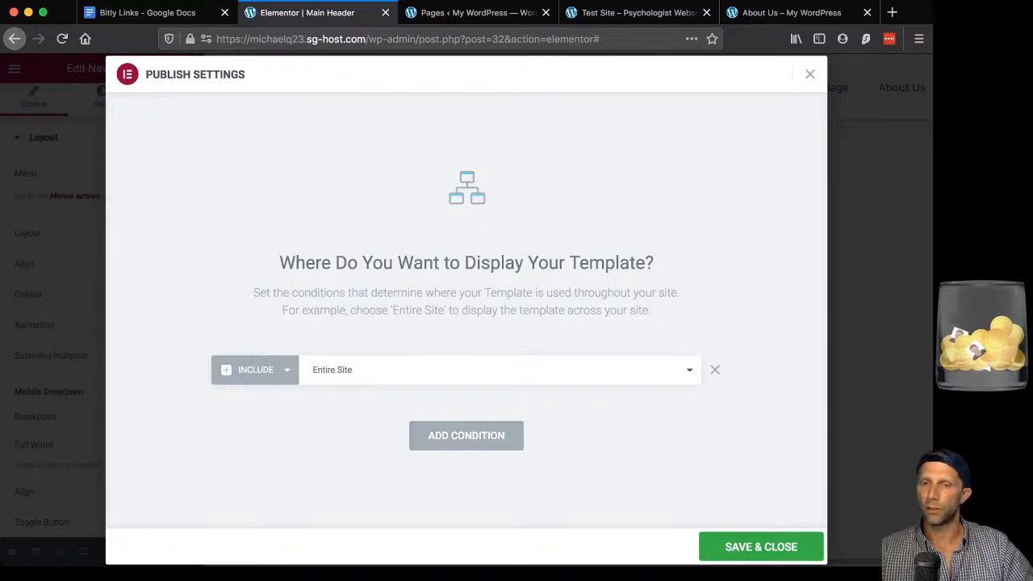
pyautogui.click(761, 546)
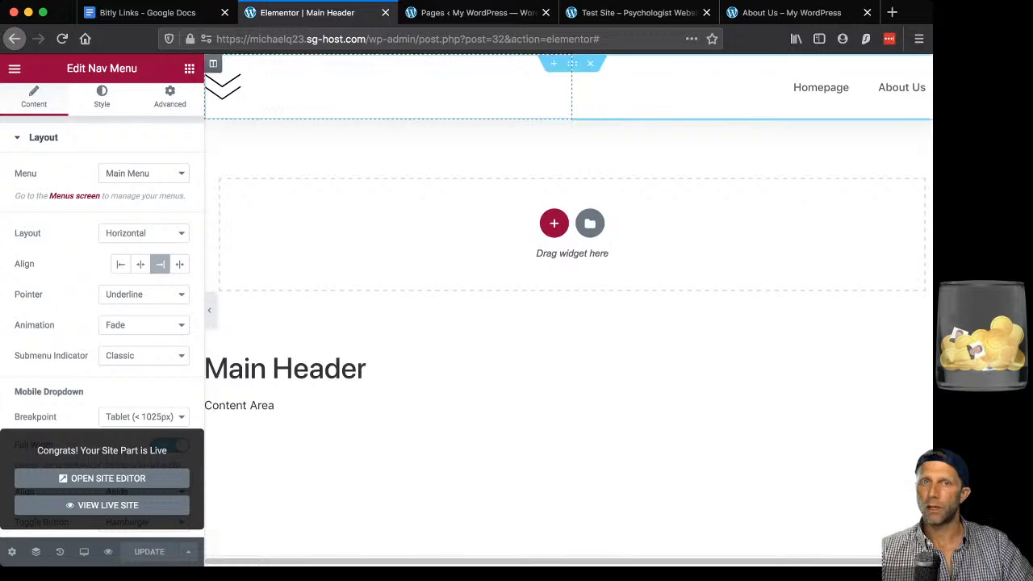
pyautogui.click(634, 12)
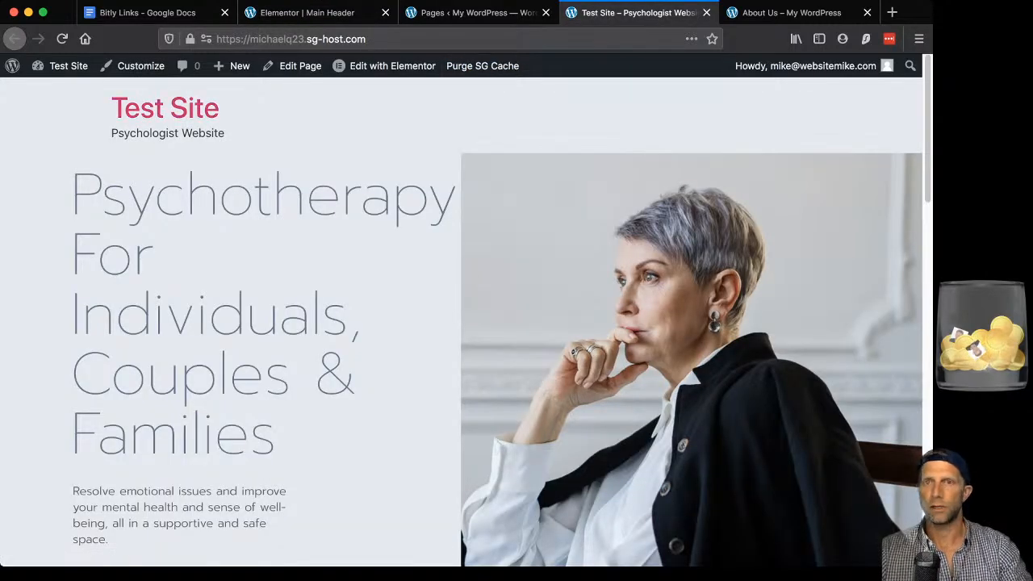
# Reload the live homepage to see the chevron header, then check it on About Us.
pyautogui.press('super+r')
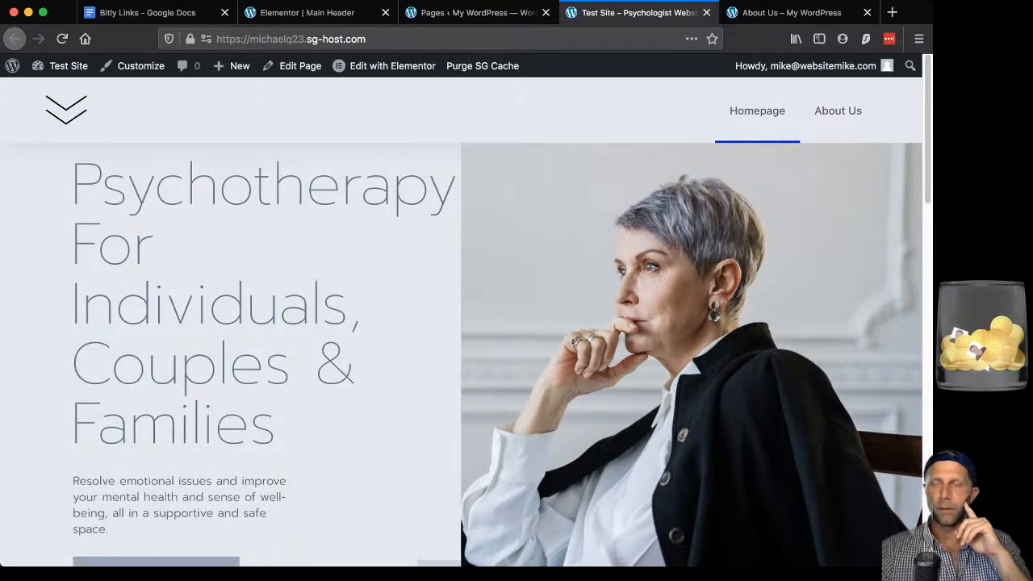
pyautogui.click(838, 110)
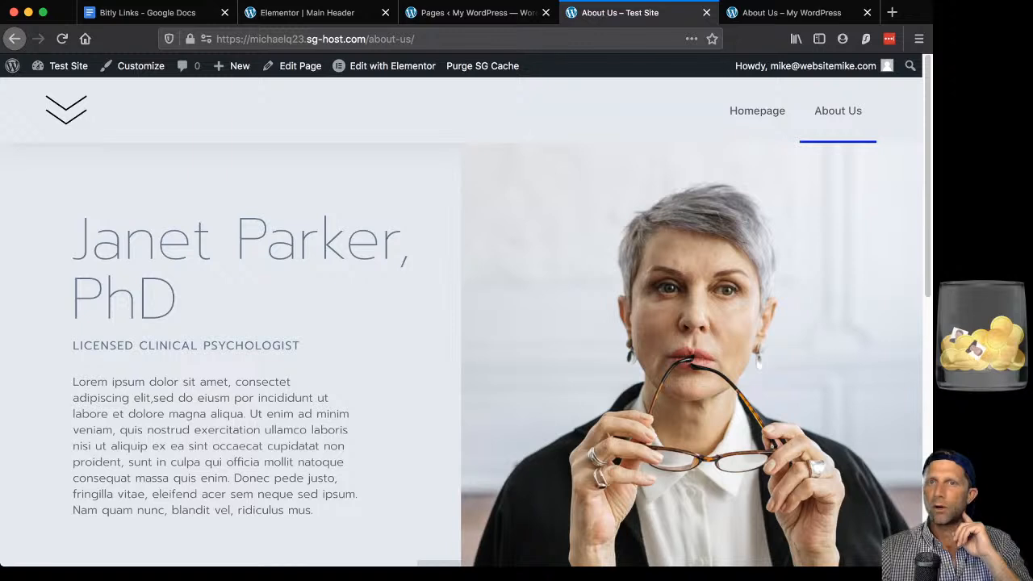
pyautogui.moveTo(813, 66)
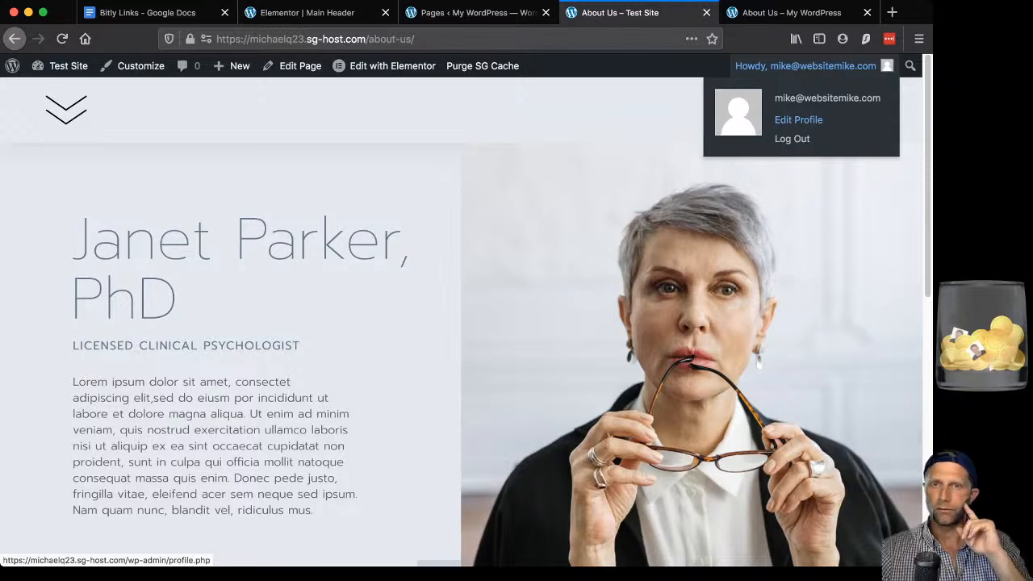
# Turn off 'Show Toolbar when viewing site' in the profile, save, and return to the homepage.
pyautogui.click(798, 120)
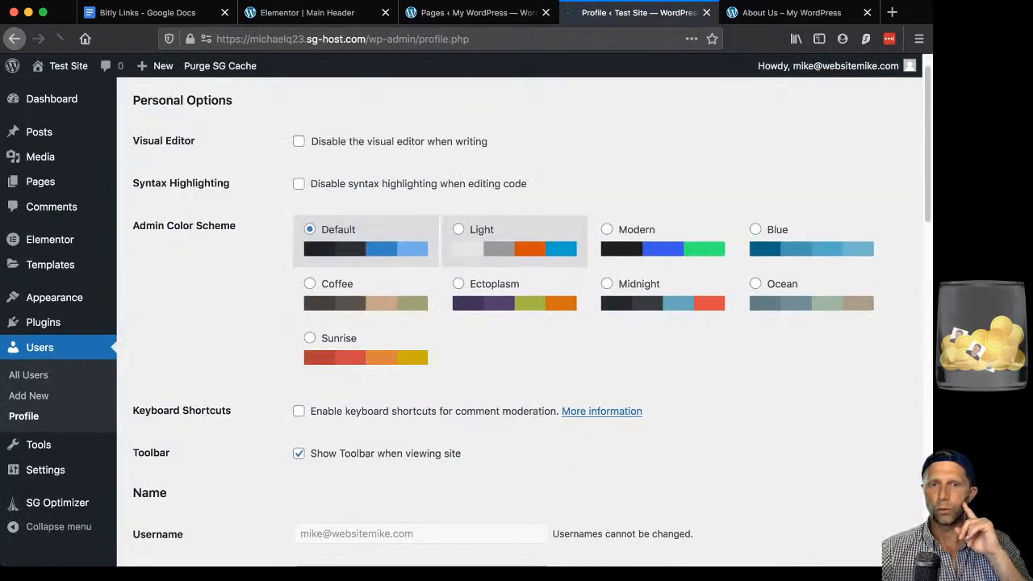
pyautogui.scroll(-1, 516, 258)
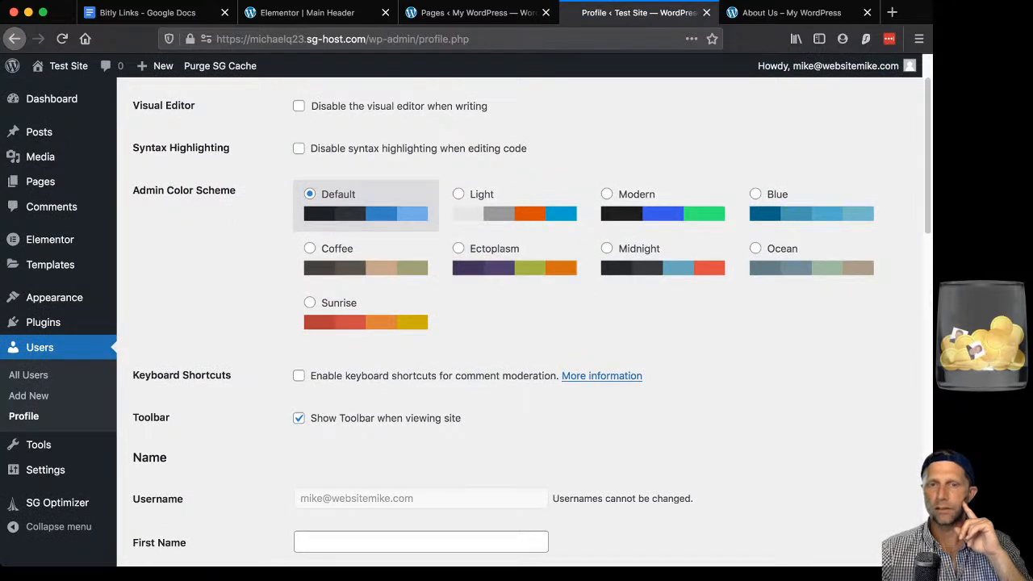
pyautogui.click(299, 418)
pyautogui.scroll(-10, 516, 323)
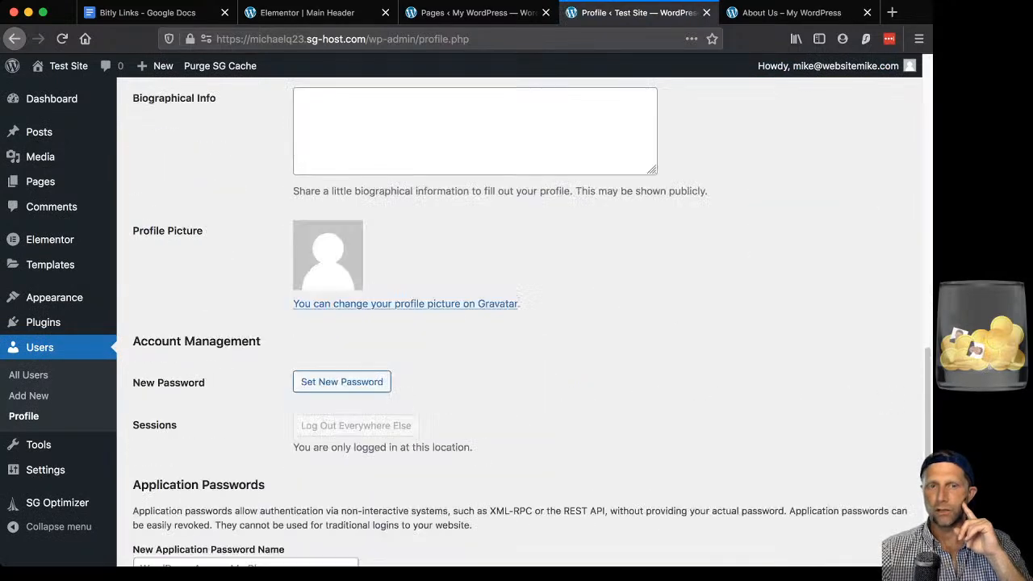
pyautogui.scroll(-5, 517, 323)
pyautogui.click(172, 490)
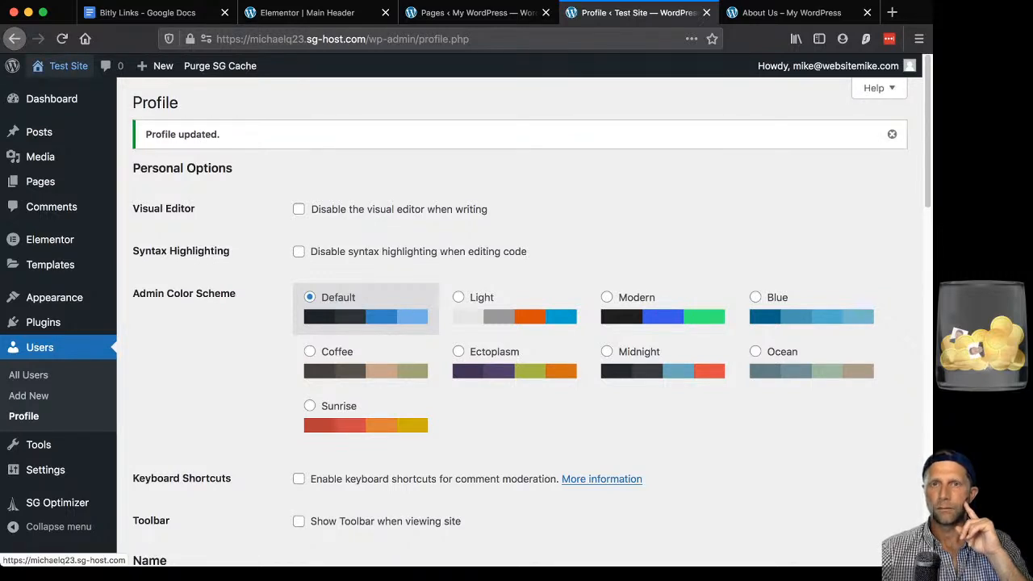
pyautogui.click(65, 65)
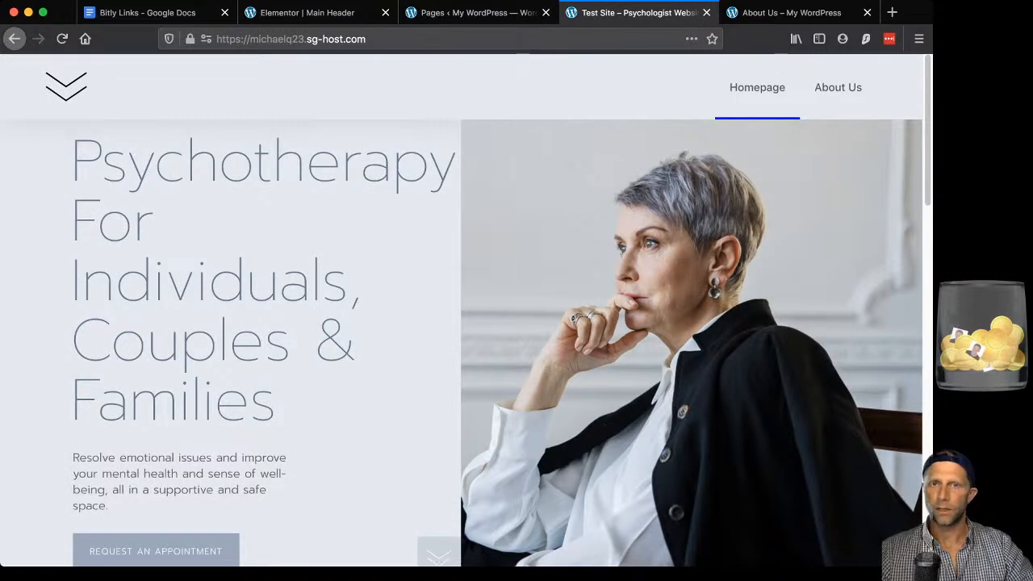
pyautogui.scroll(-5, 464, 310)
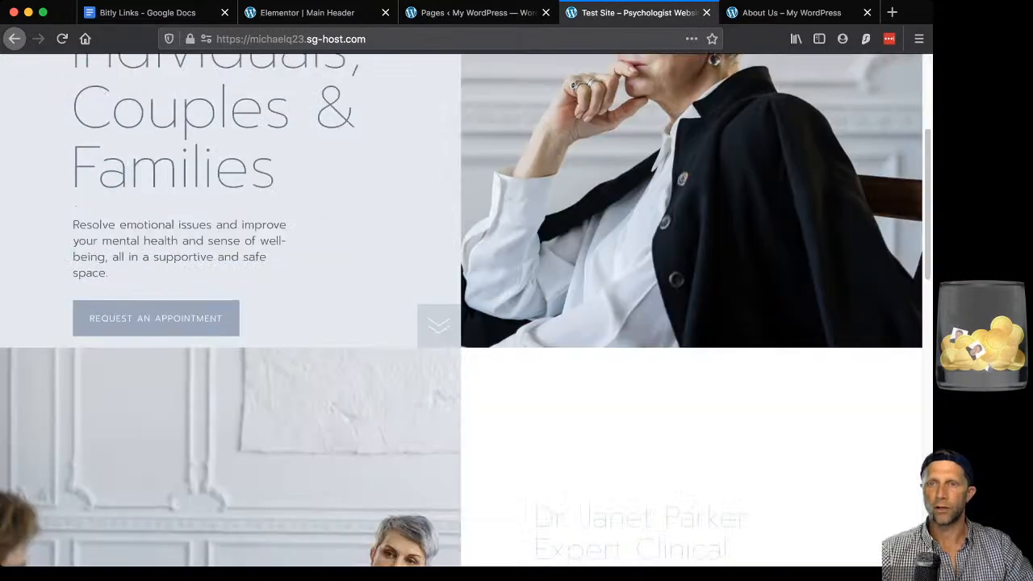
pyautogui.scroll(-6, 464, 310)
pyautogui.scroll(7, 464, 310)
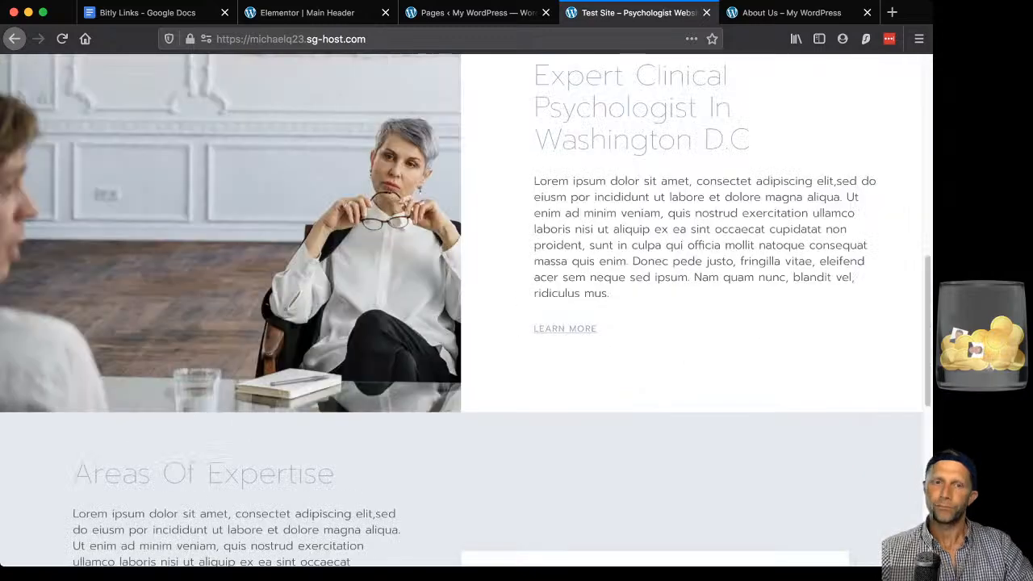
pyautogui.scroll(4, 464, 311)
pyautogui.scroll(-2, 464, 311)
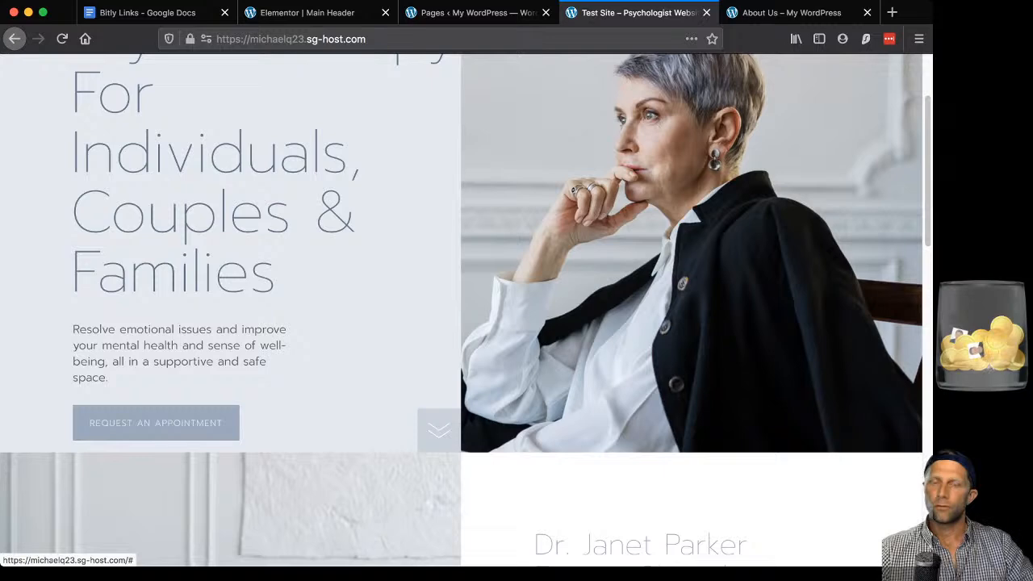
pyautogui.click(156, 423)
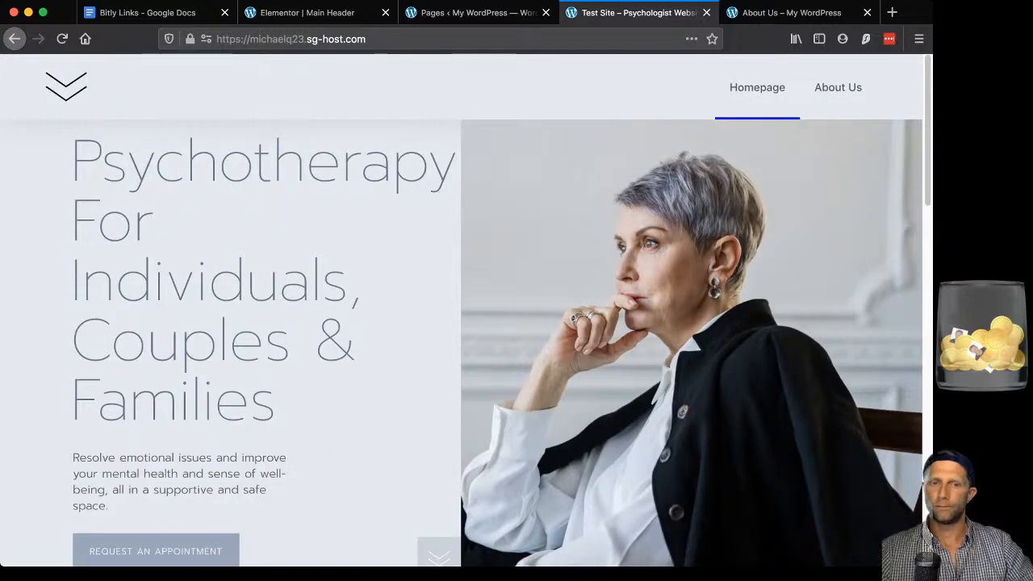
pyautogui.scroll(-1, 461, 310)
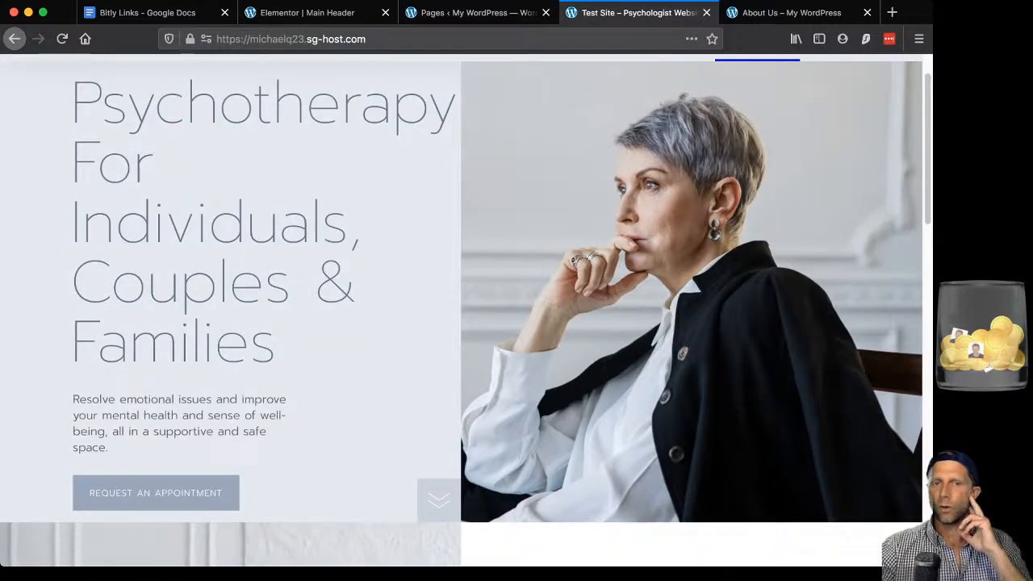
pyautogui.scroll(-1, 461, 310)
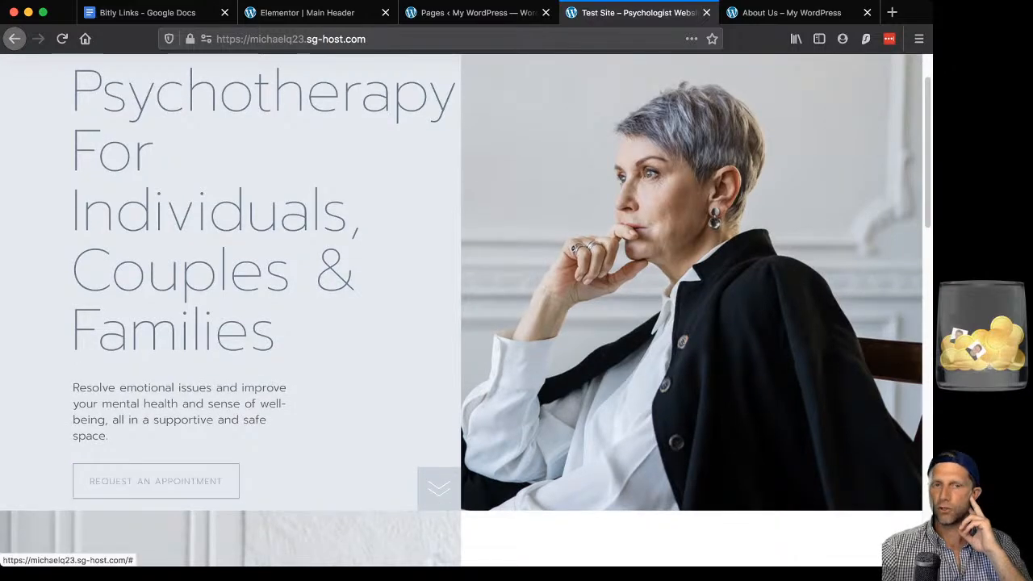
pyautogui.scroll(1, 155, 481)
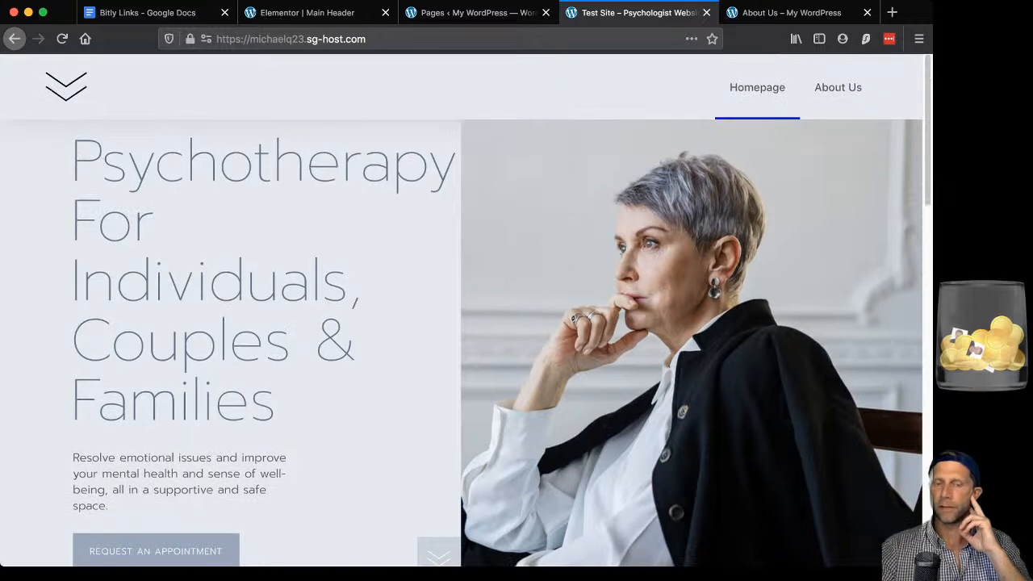
pyautogui.scroll(-1, 479, 310)
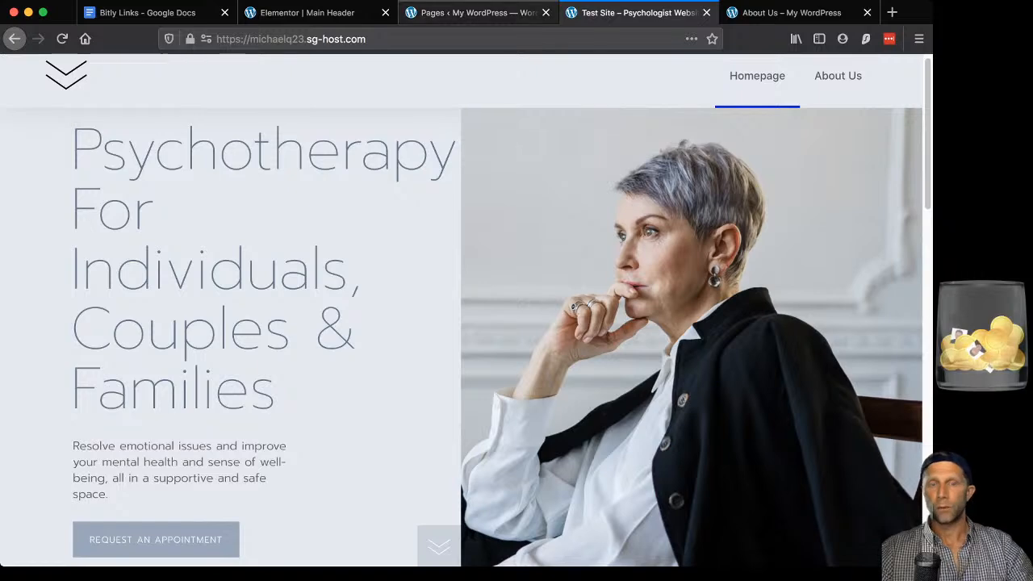
# Exit the Main Header editor to the dashboard and go to Templates > Popups.
pyautogui.click(306, 12)
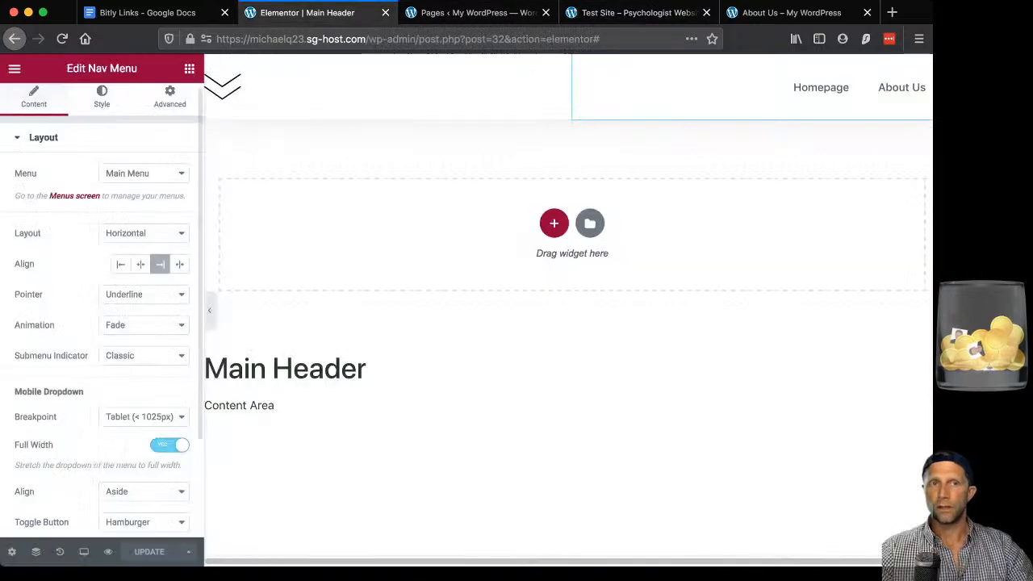
pyautogui.click(15, 68)
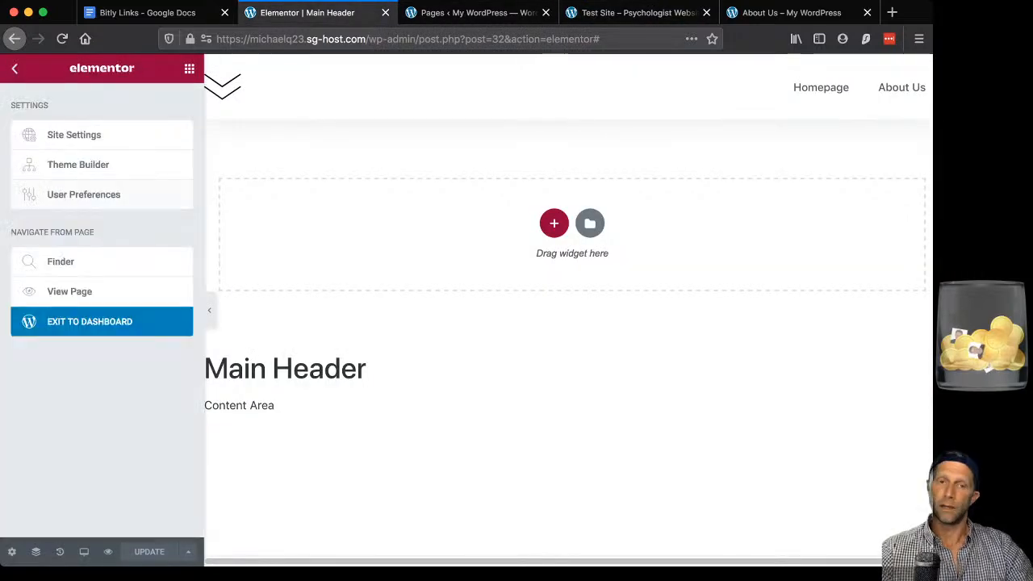
pyautogui.click(90, 321)
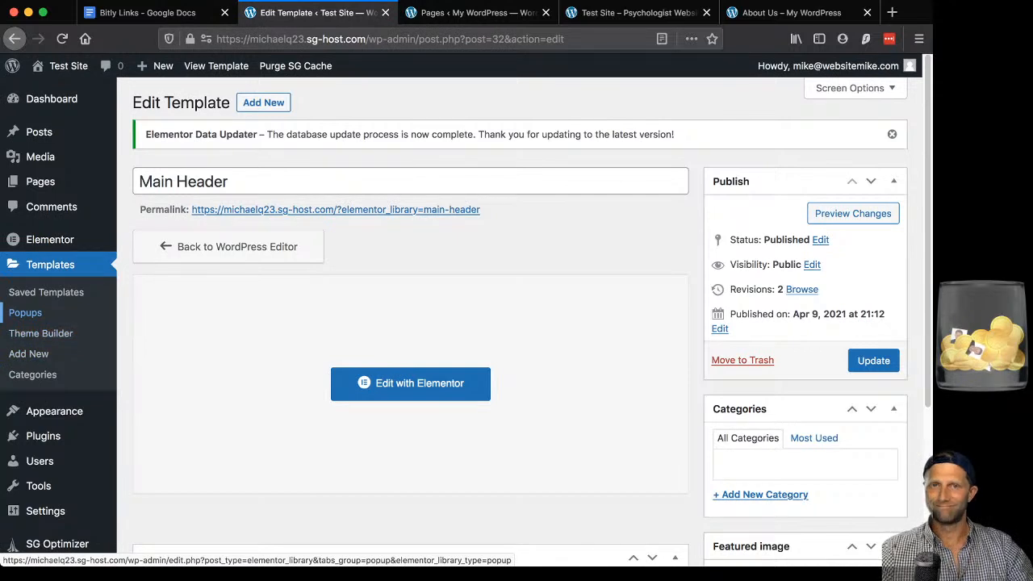
pyautogui.click(25, 312)
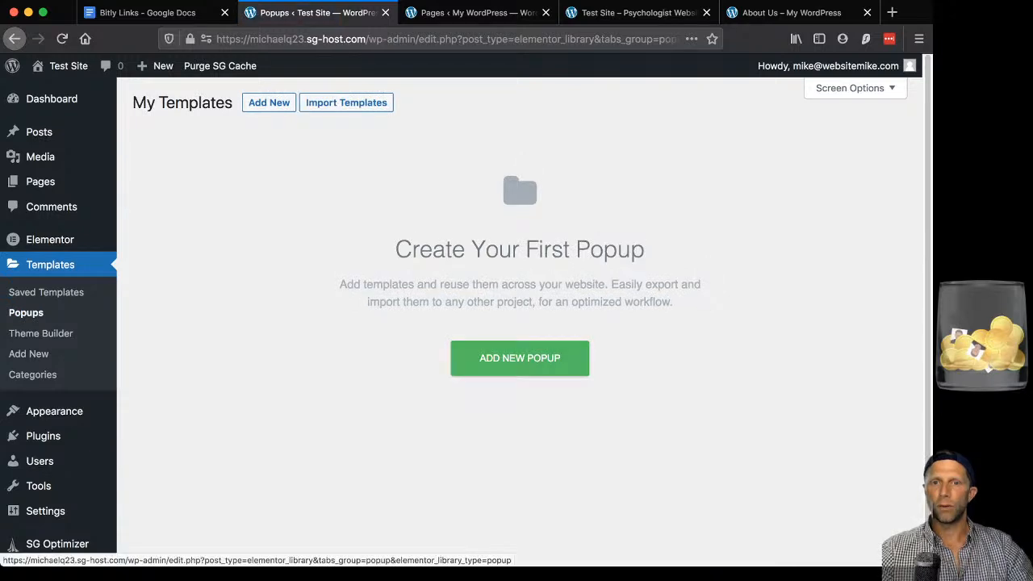
# Create a new popup template named 'Request an appointment popup'.
pyautogui.click(520, 358)
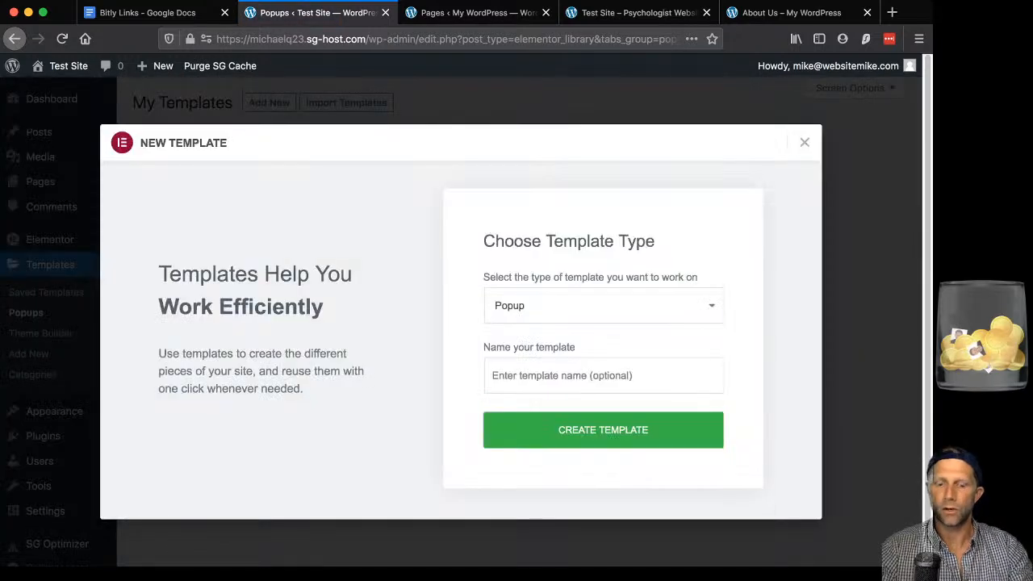
pyautogui.click(565, 376)
pyautogui.write('Req')
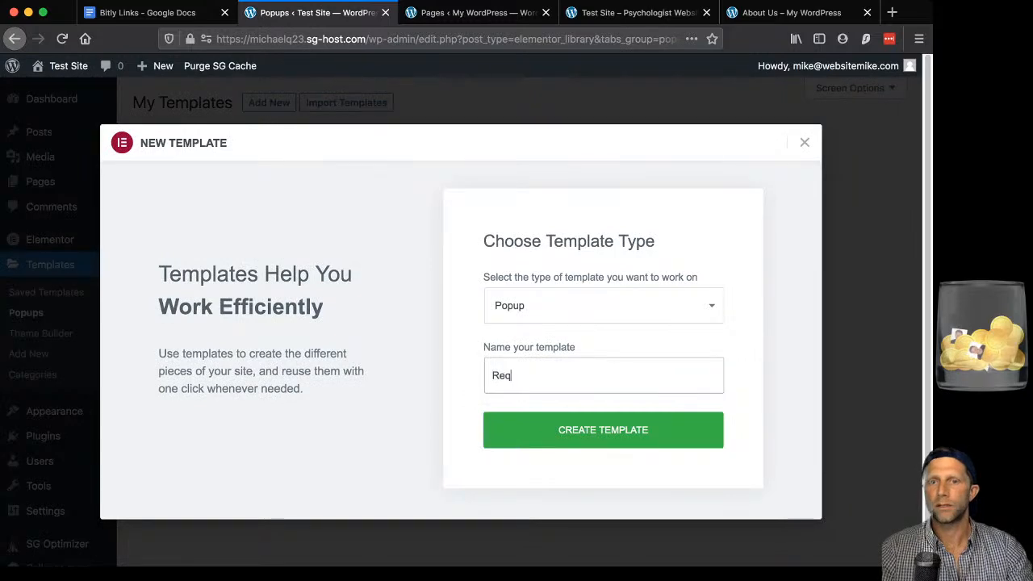
pyautogui.write('uest an app')
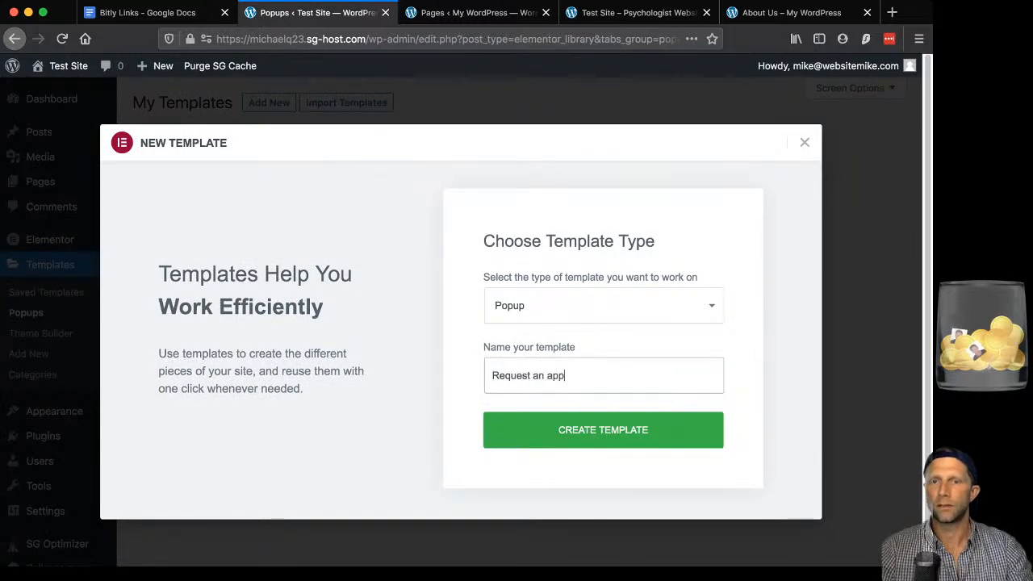
pyautogui.write('ointment popup')
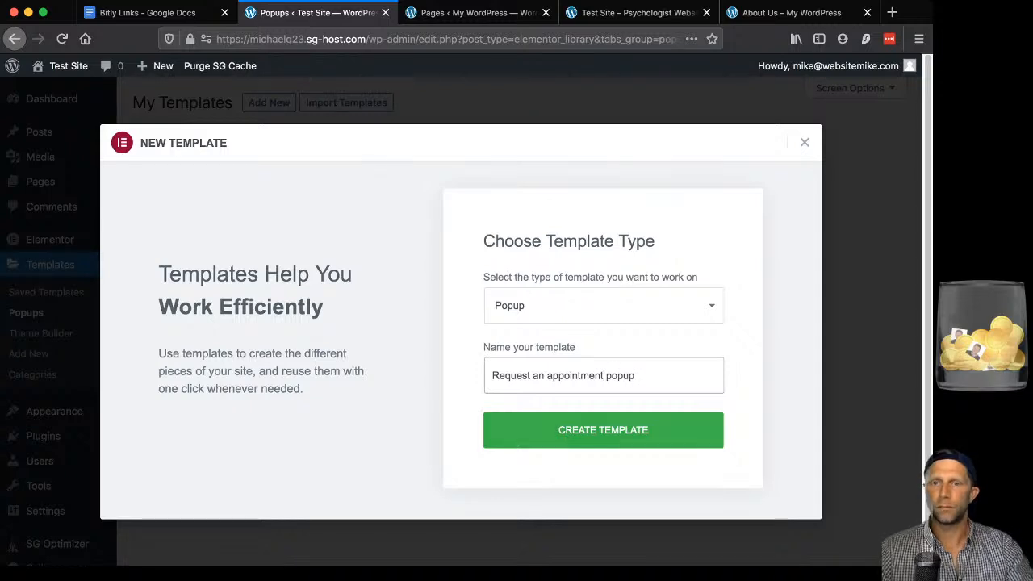
pyautogui.press('Return')
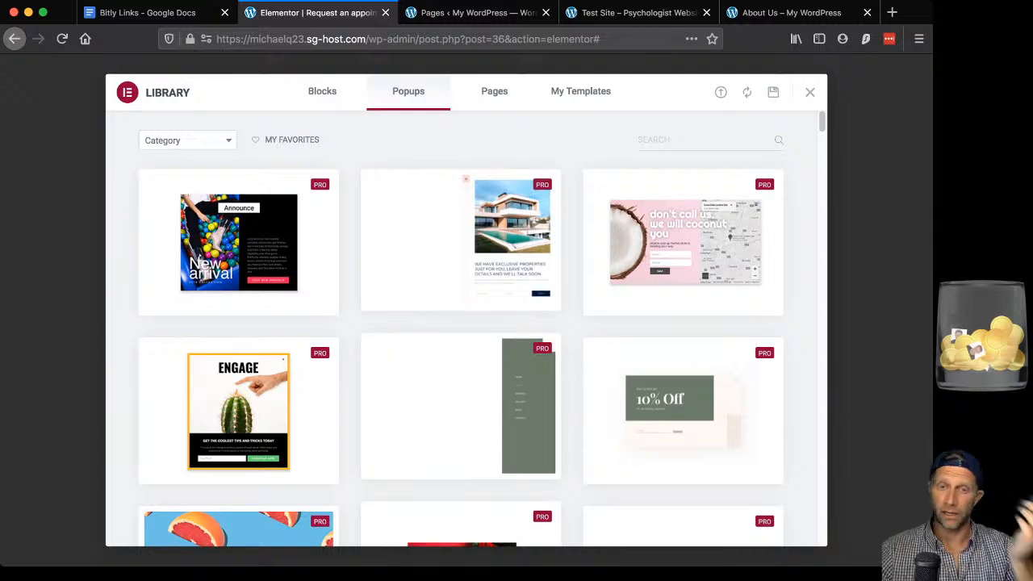
# Browse the Library's popup designs, then close the library without choosing one.
pyautogui.scroll(-1, 238, 211)
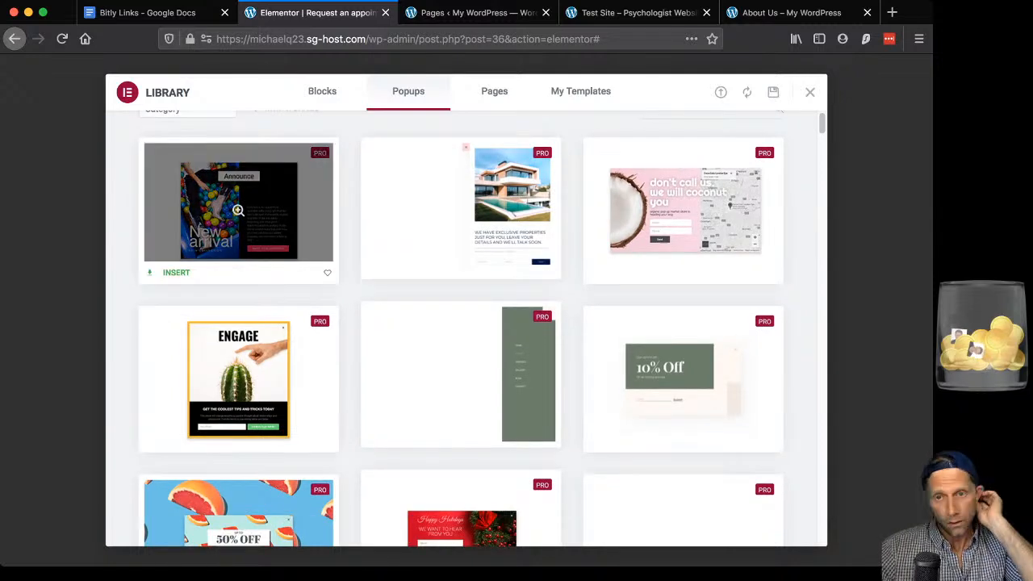
pyautogui.scroll(-1, 238, 211)
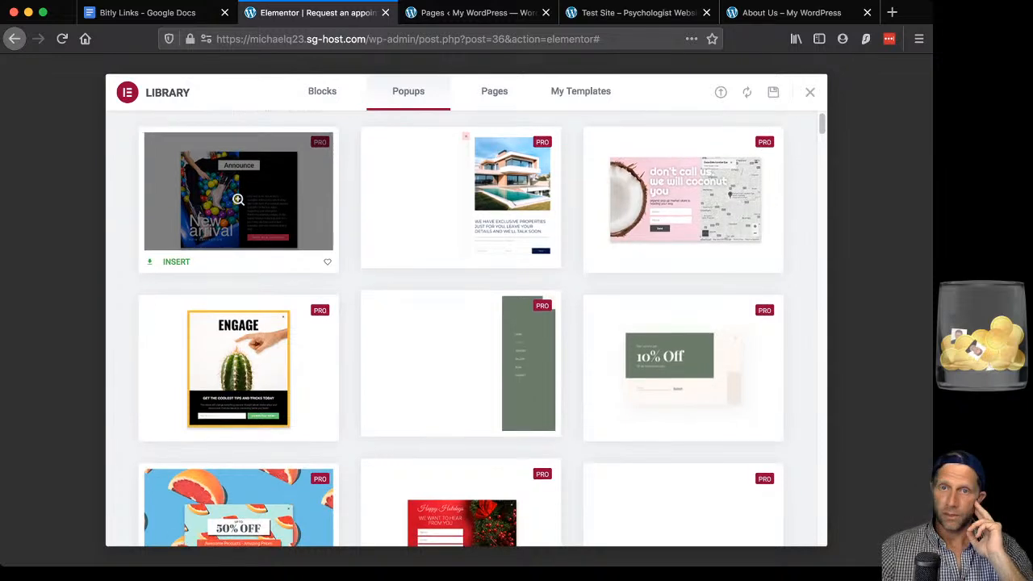
pyautogui.scroll(-3, 460, 226)
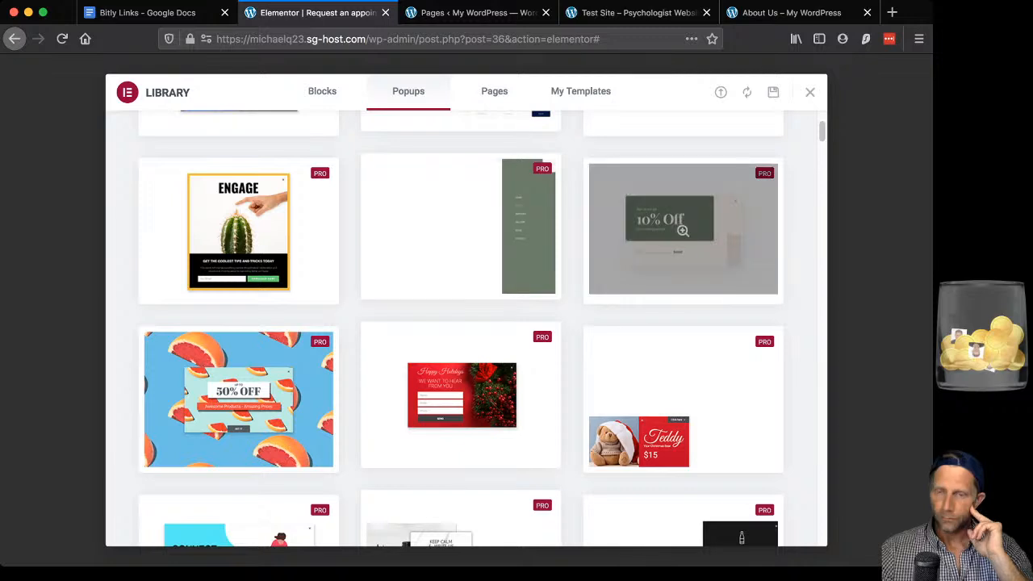
pyautogui.scroll(-1, 464, 323)
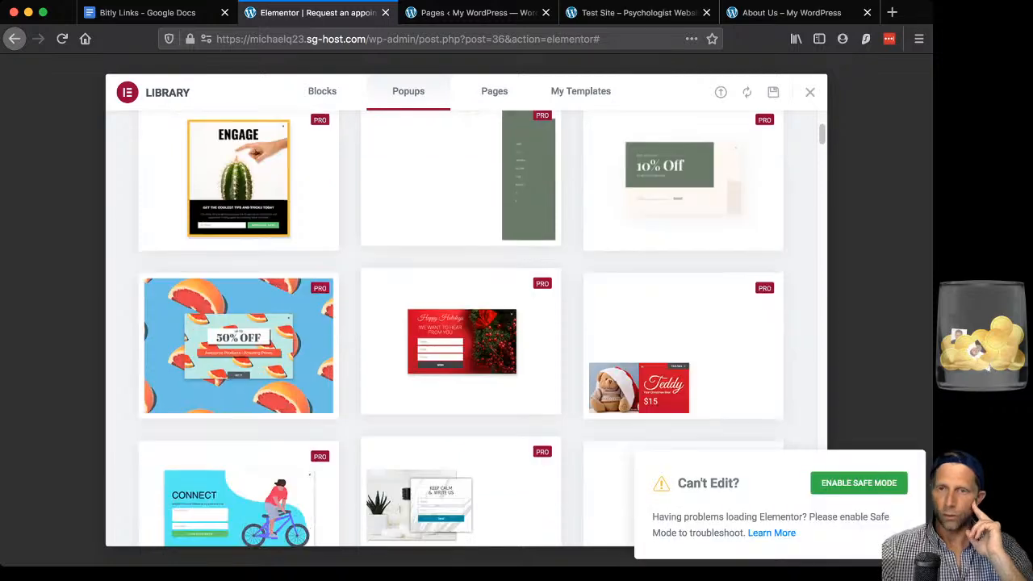
pyautogui.scroll(-4, 464, 322)
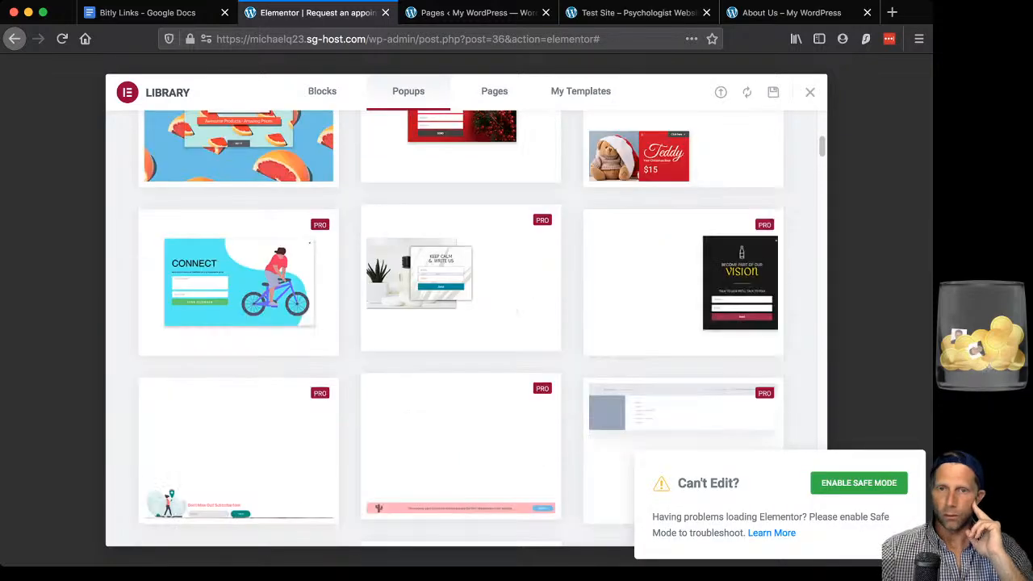
pyautogui.scroll(-2, 464, 323)
pyautogui.scroll(-3, 464, 322)
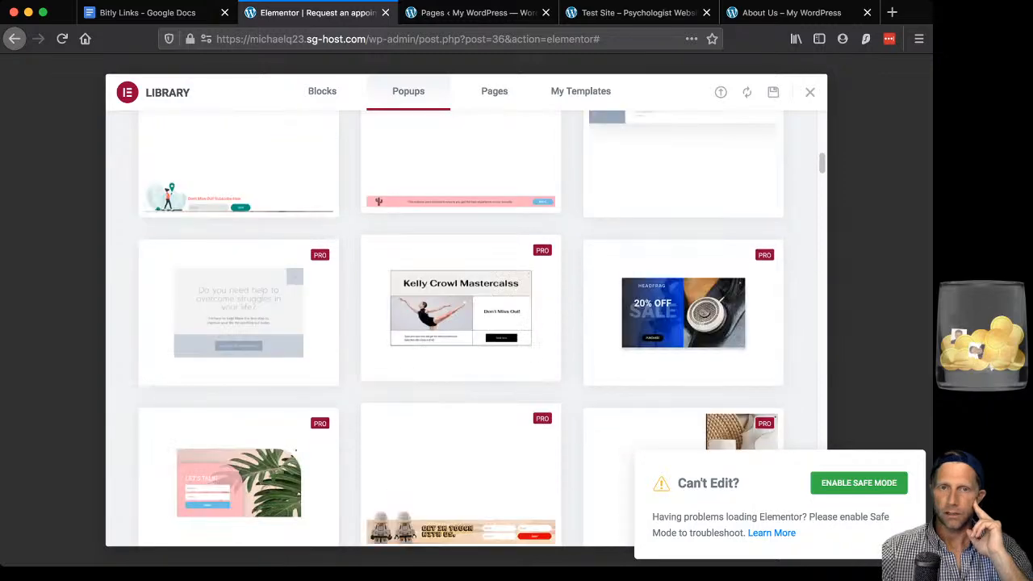
pyautogui.scroll(-3, 464, 323)
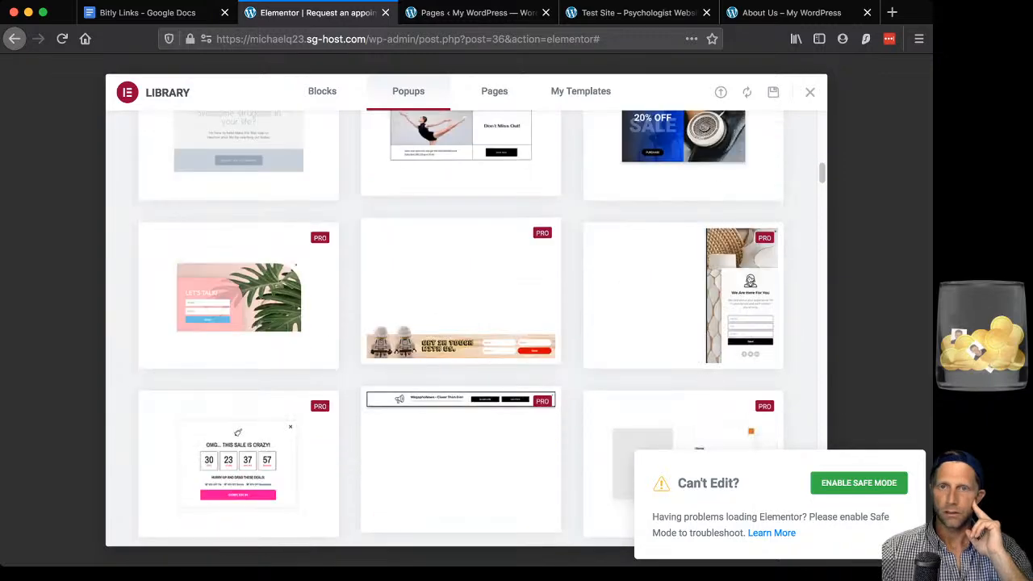
pyautogui.scroll(-1, 464, 323)
pyautogui.scroll(15, 464, 323)
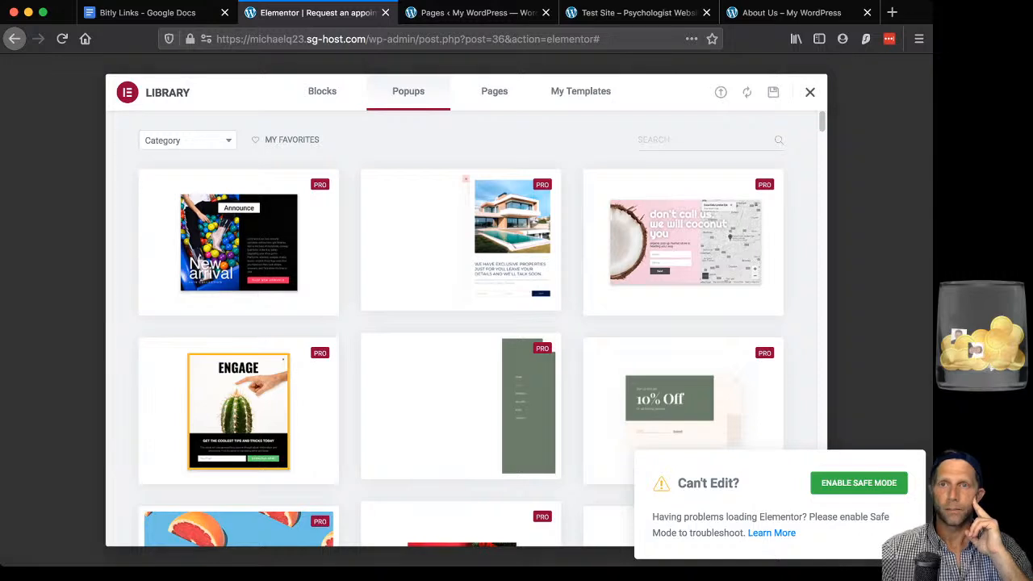
pyautogui.press('Escape')
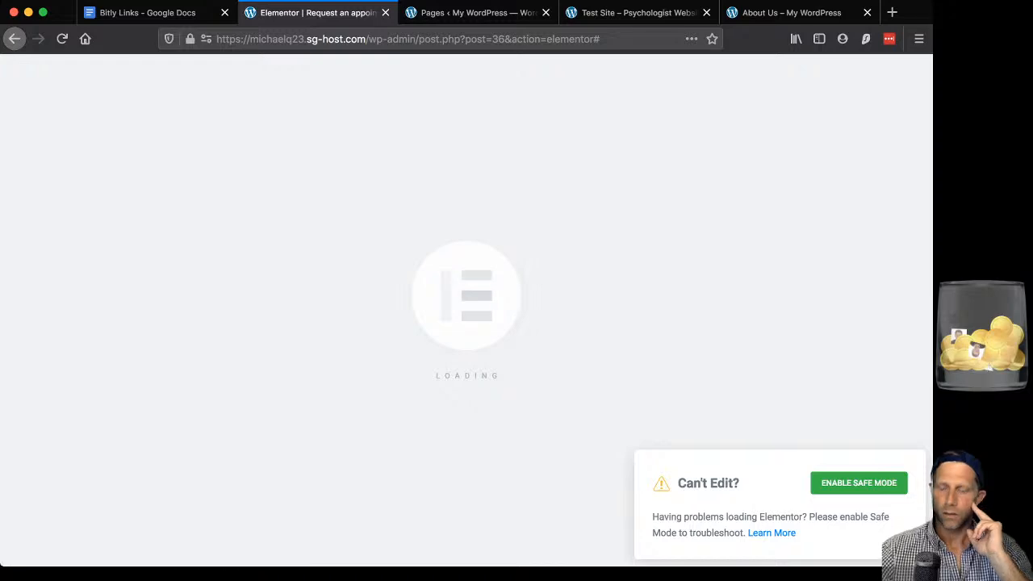
# Close the stuck popup editor and list the popup templates to find the draft.
pyautogui.press('super+l')
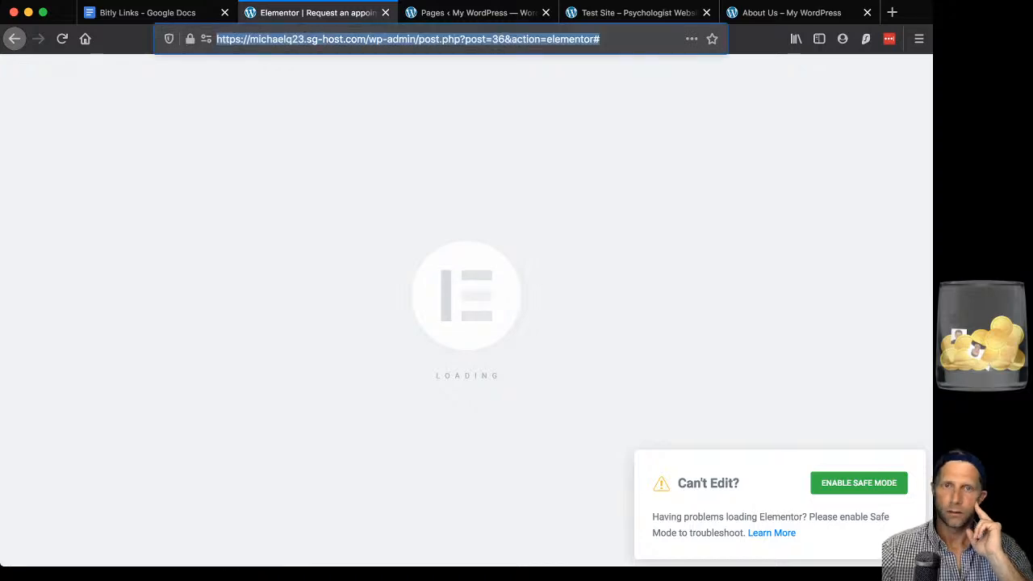
pyautogui.press('Return')
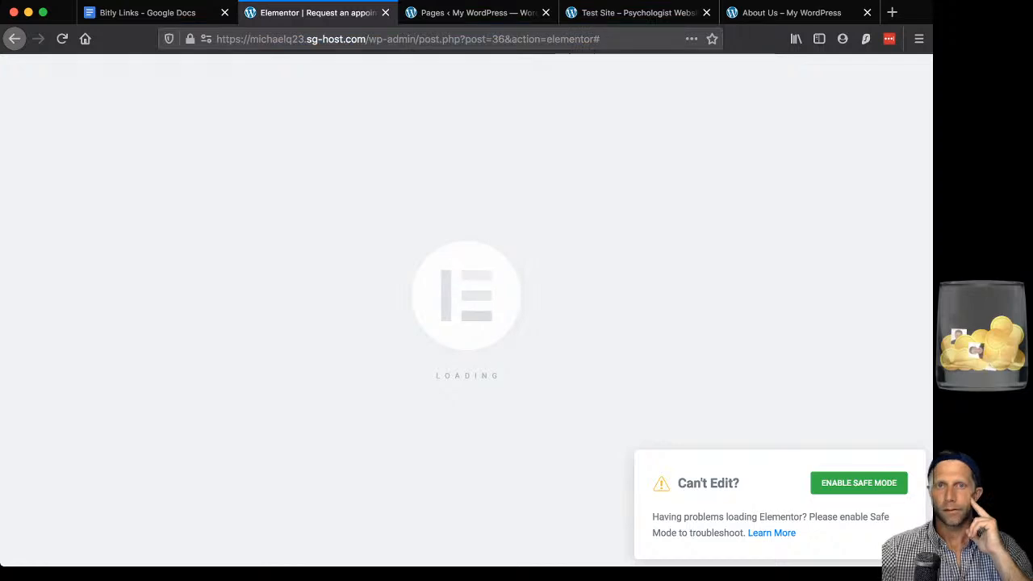
pyautogui.hotkey('ctrl', 'Tab')
pyautogui.click(385, 13)
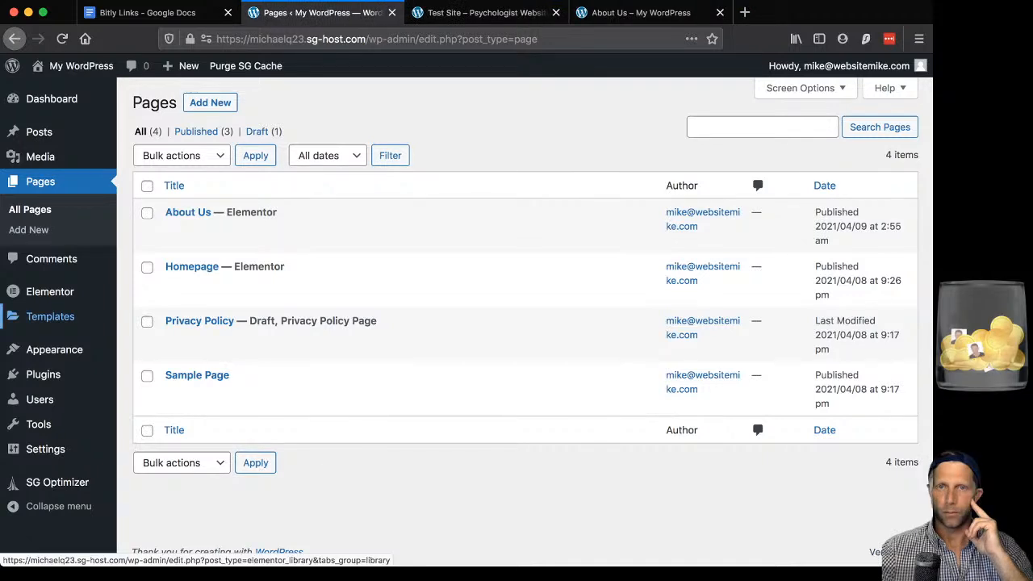
pyautogui.moveTo(50, 316)
pyautogui.click(147, 339)
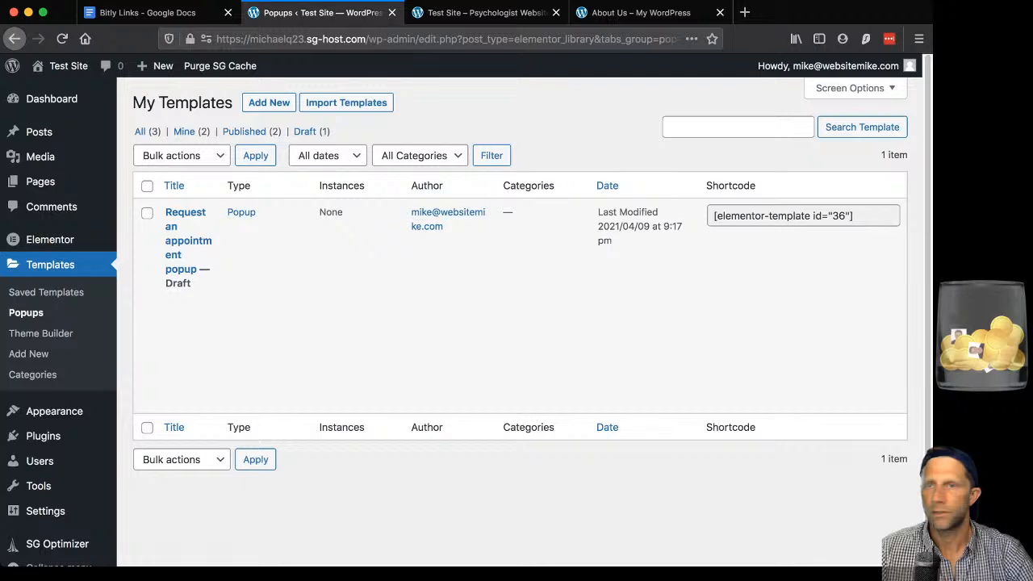
# Hide the Shortcode column, then open the Request an appointment popup in Elementor.
pyautogui.click(855, 88)
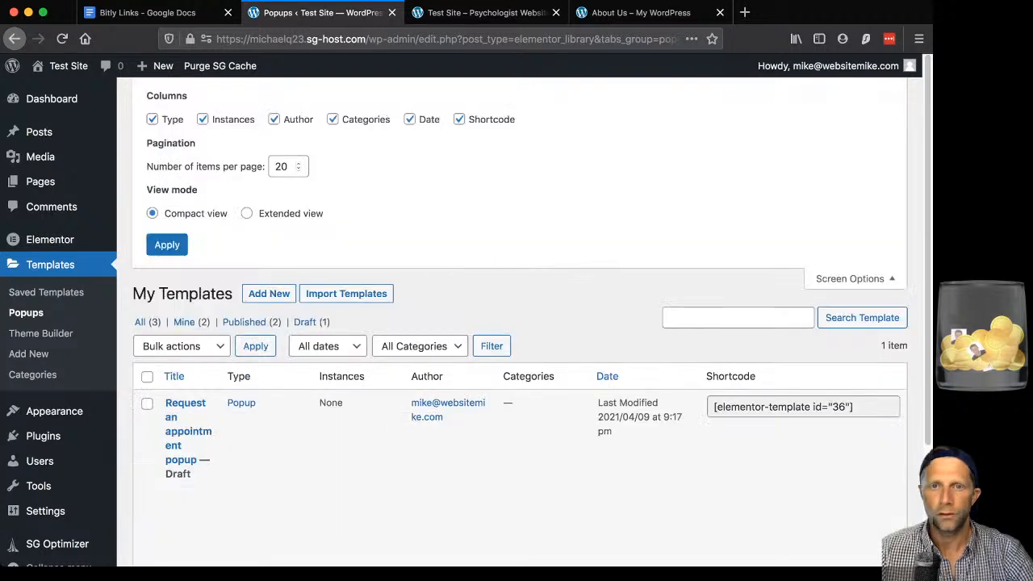
pyautogui.click(459, 119)
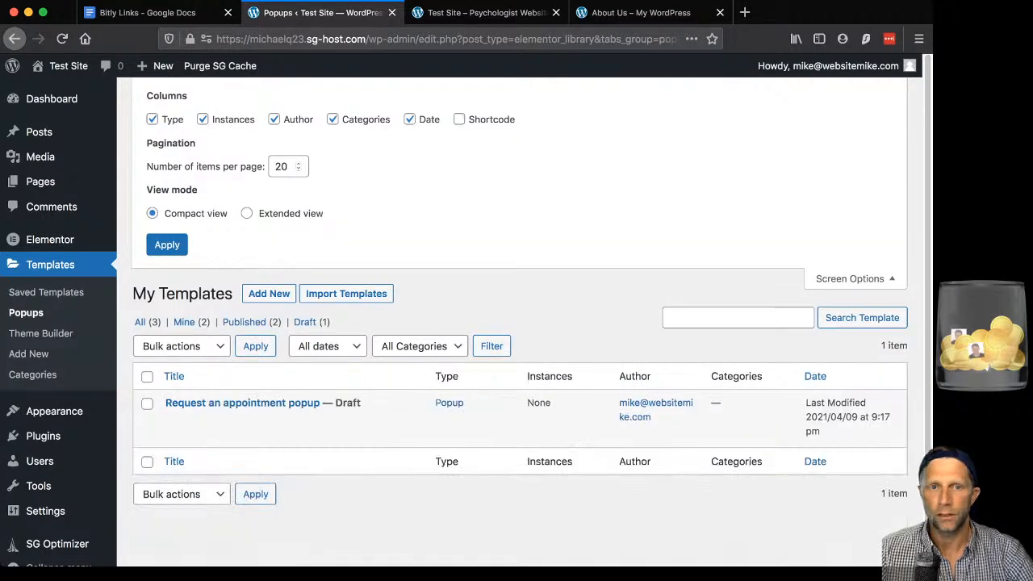
pyautogui.click(167, 245)
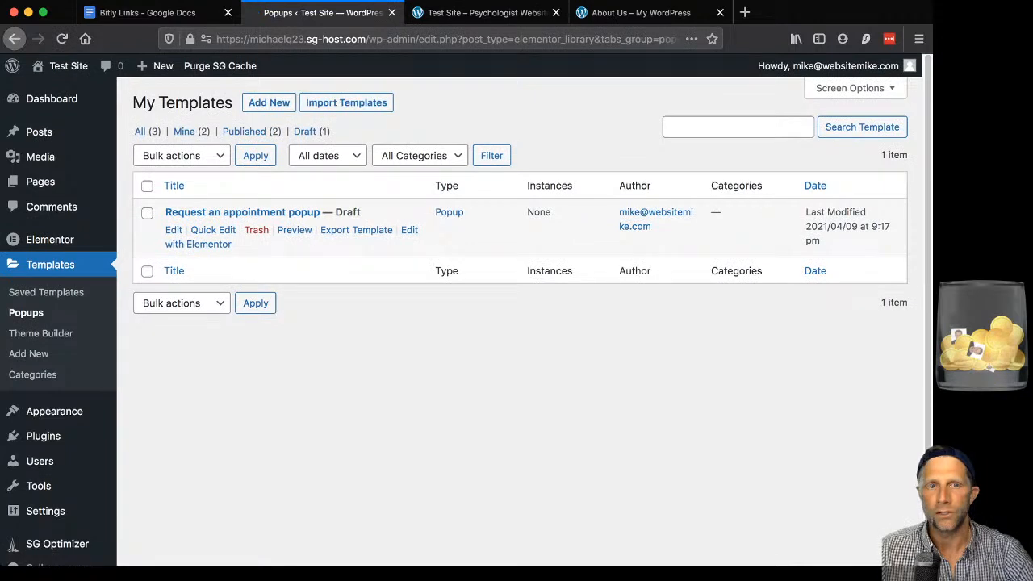
pyautogui.click(198, 244)
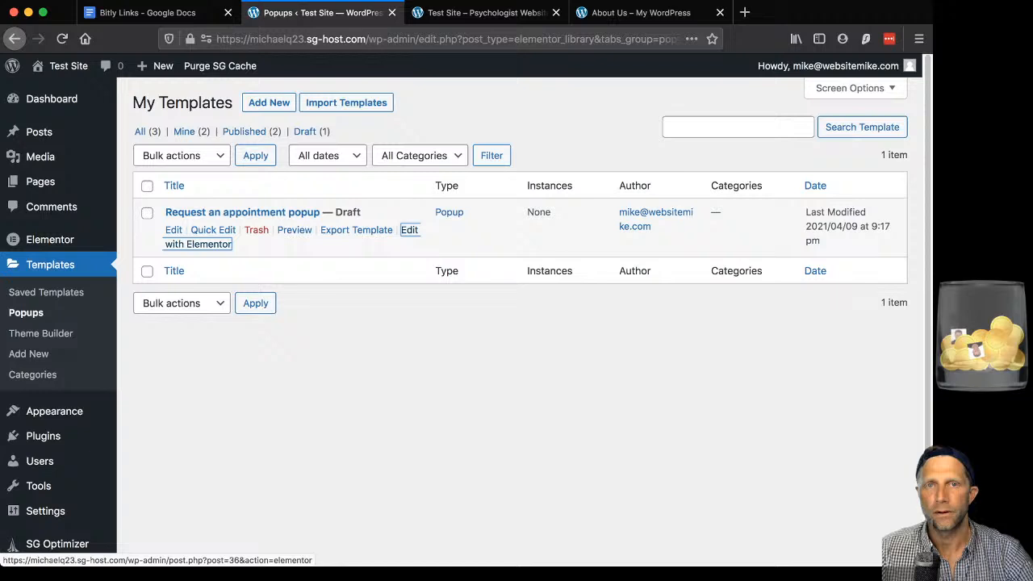
pyautogui.click(211, 247)
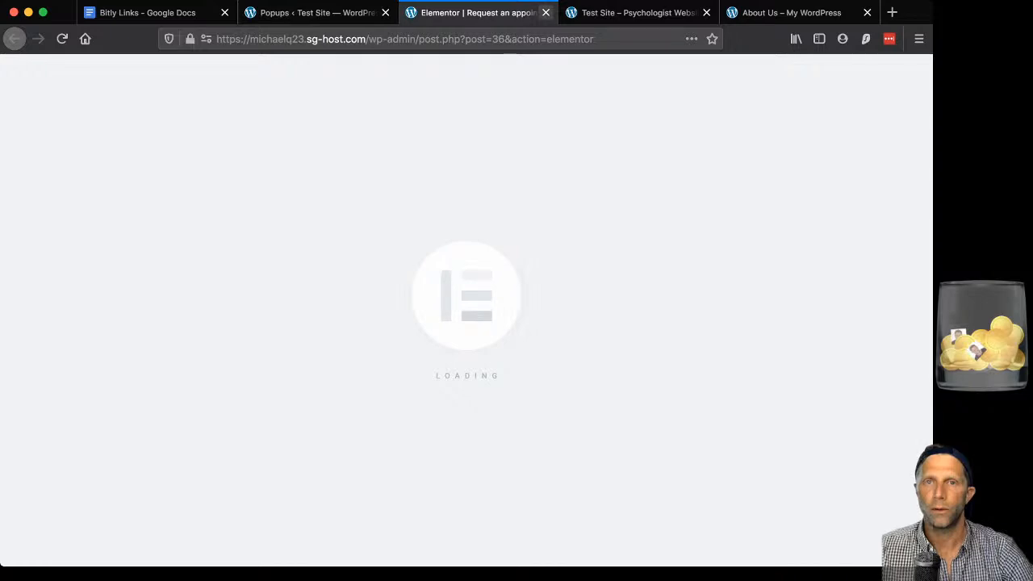
# Leave the popup editor for the admin's All Pages list and show the Homepage row actions.
pyautogui.click(546, 12)
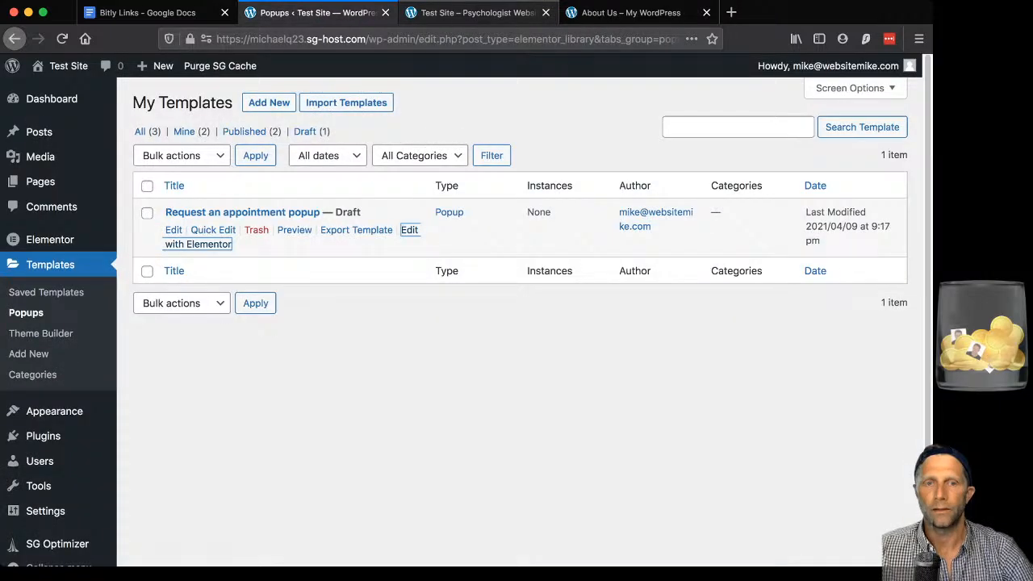
pyautogui.click(478, 13)
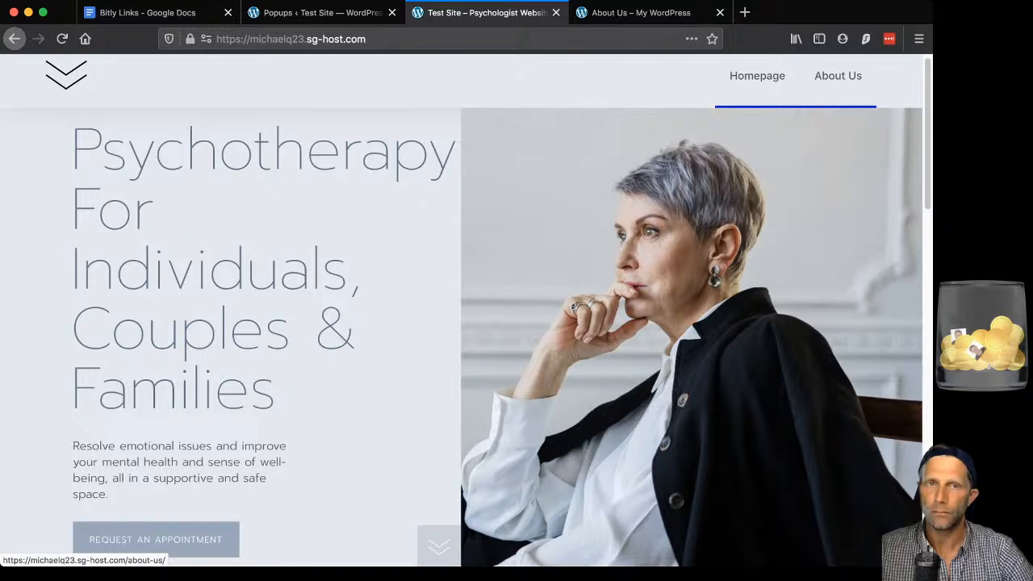
pyautogui.click(322, 13)
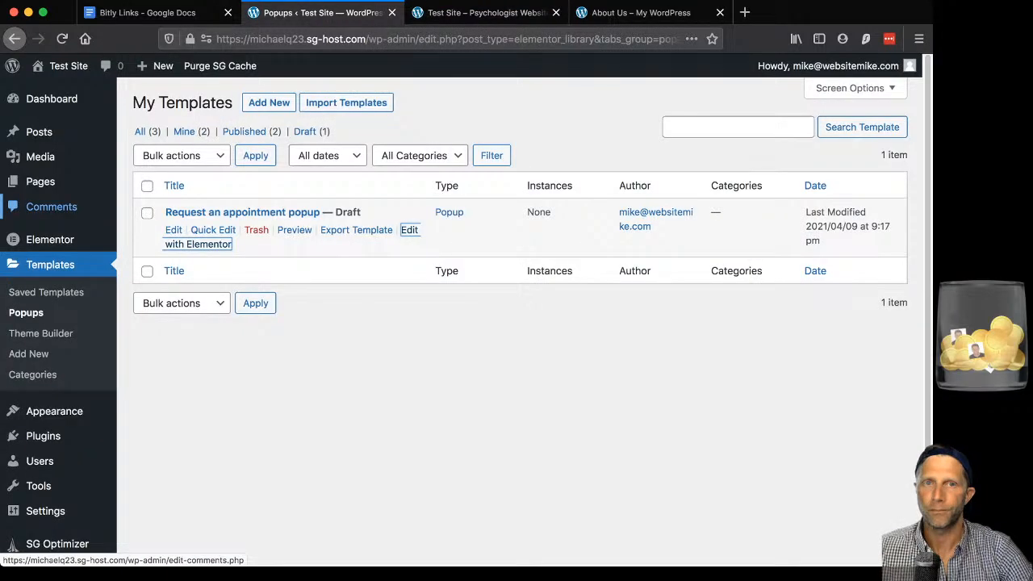
pyautogui.click(40, 181)
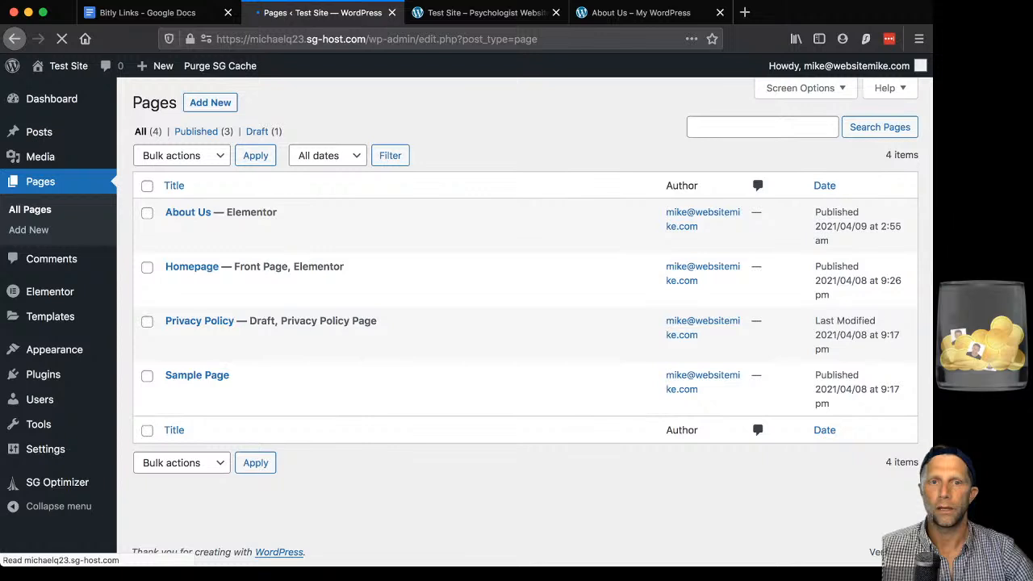
pyautogui.click(350, 284)
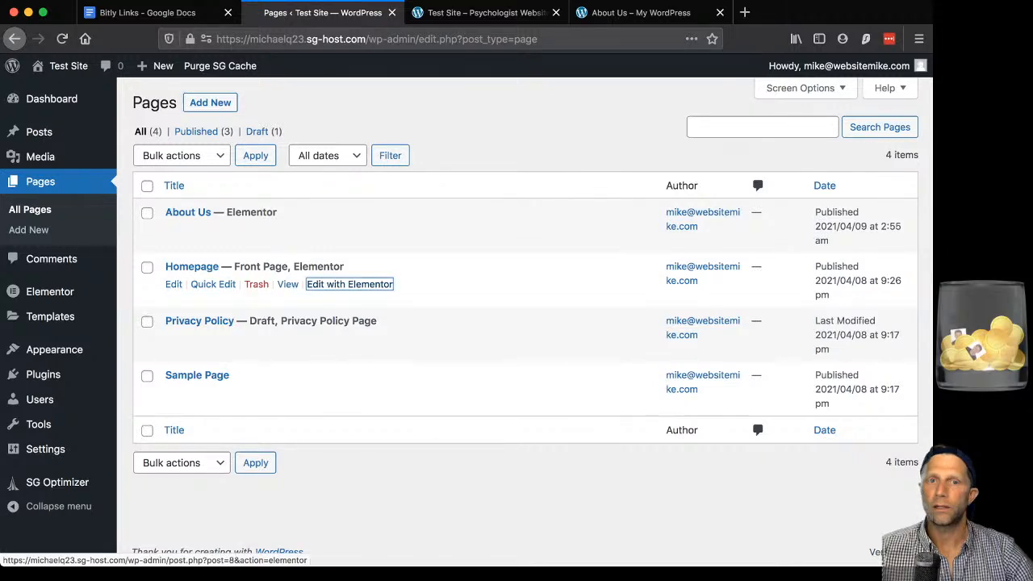
# Open the Homepage in Elementor and select its Request an Appointment button.
pyautogui.click(349, 284)
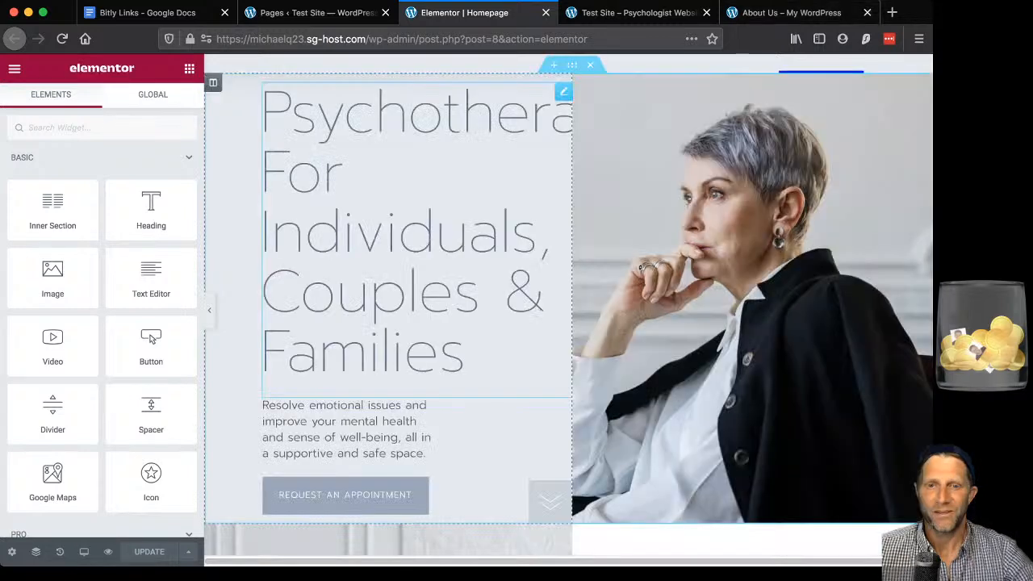
pyautogui.scroll(-3, 484, 388)
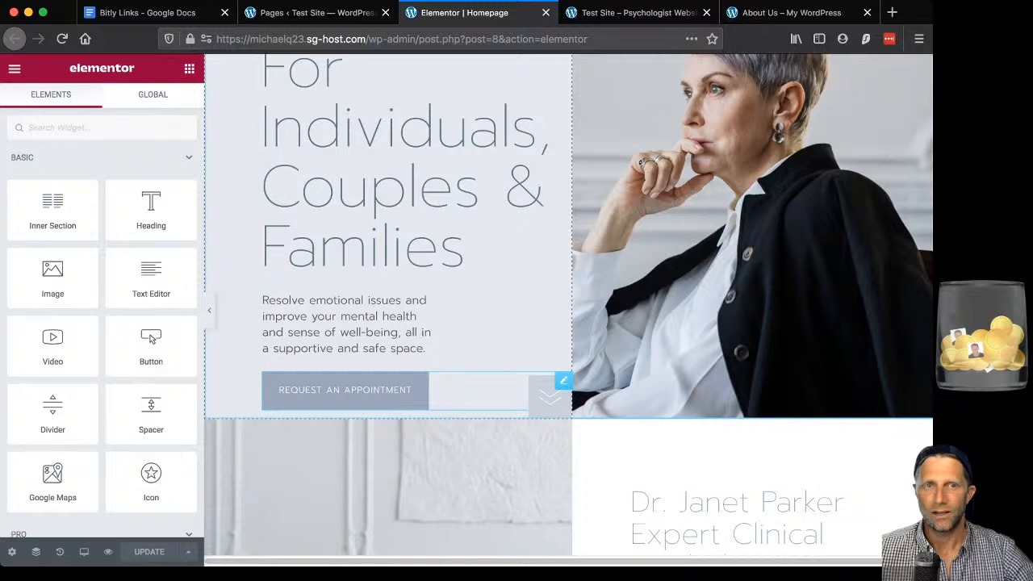
pyautogui.click(345, 391)
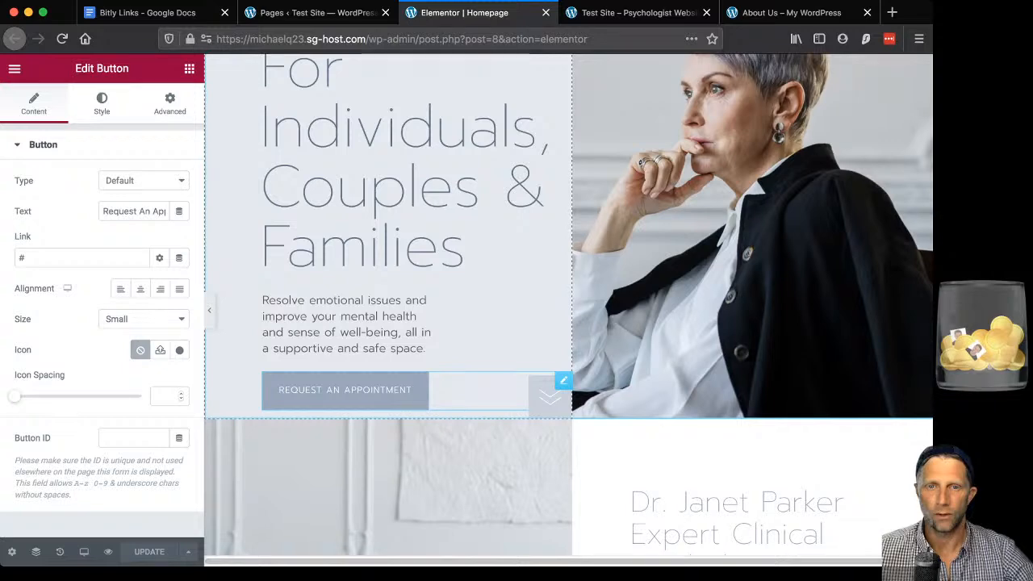
# Replace the button's '#' link with the About Us page and save the Homepage.
pyautogui.scroll(-1, 568, 305)
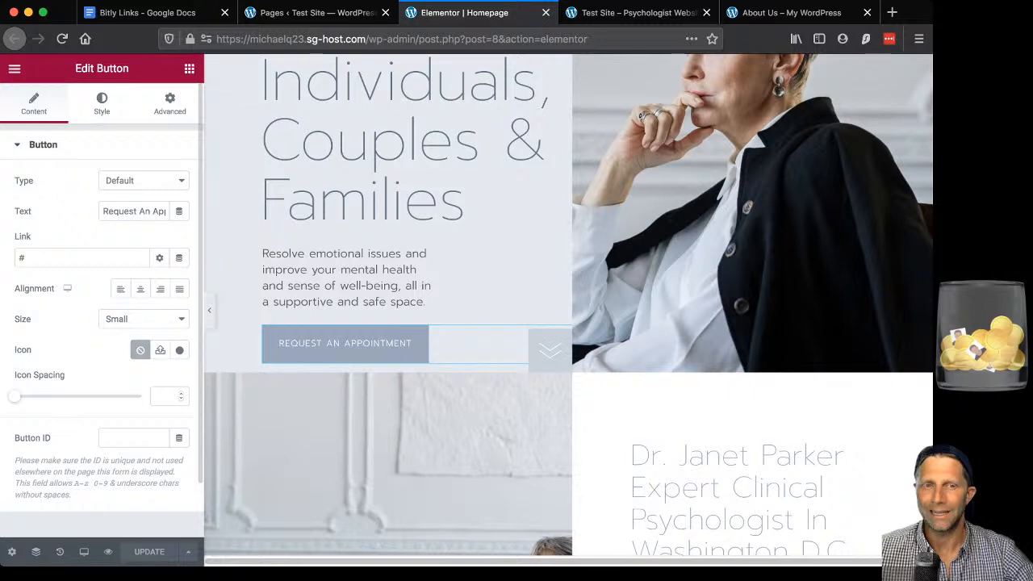
pyautogui.click(64, 258)
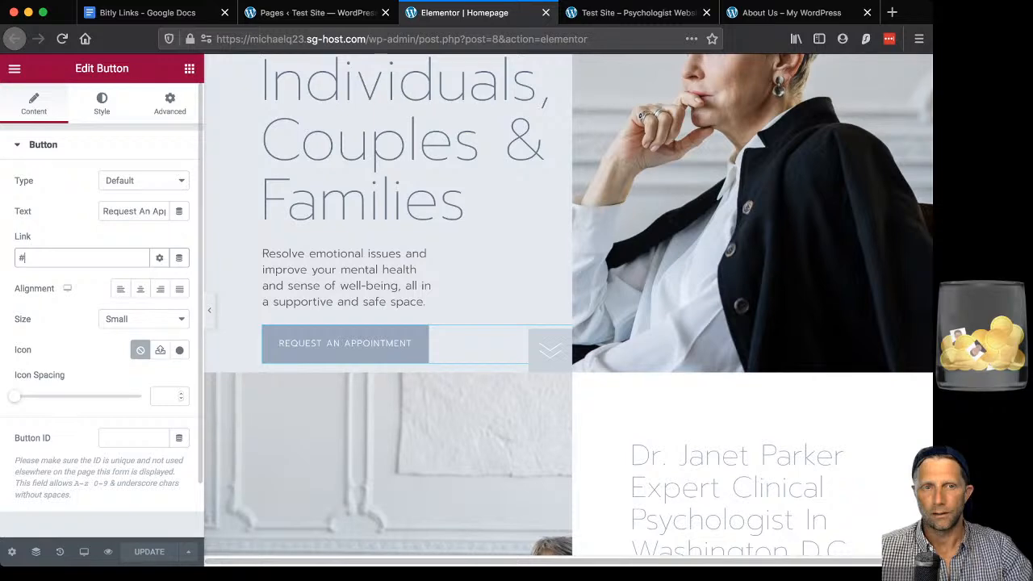
pyautogui.press('BackSpace')
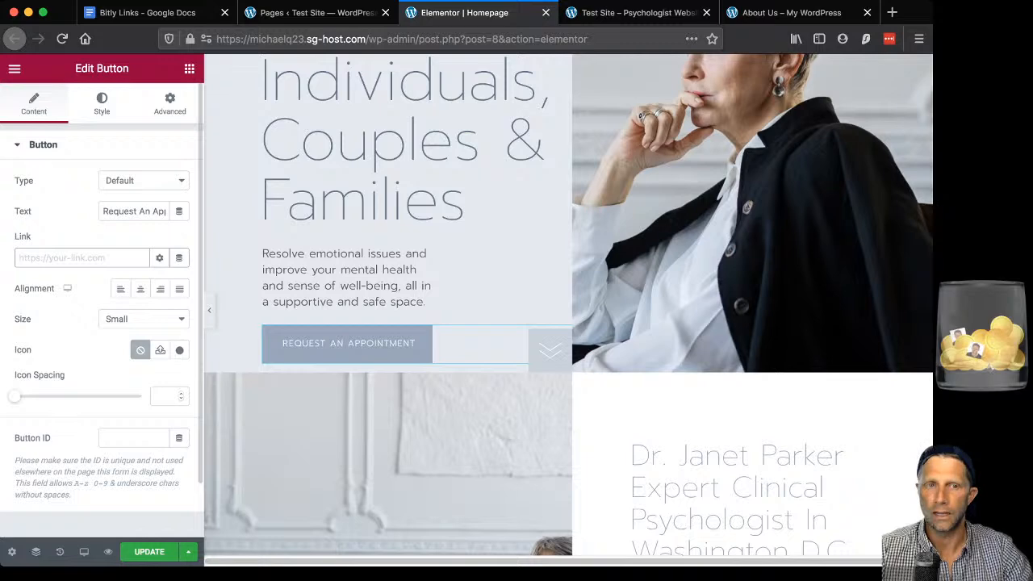
pyautogui.write('ab')
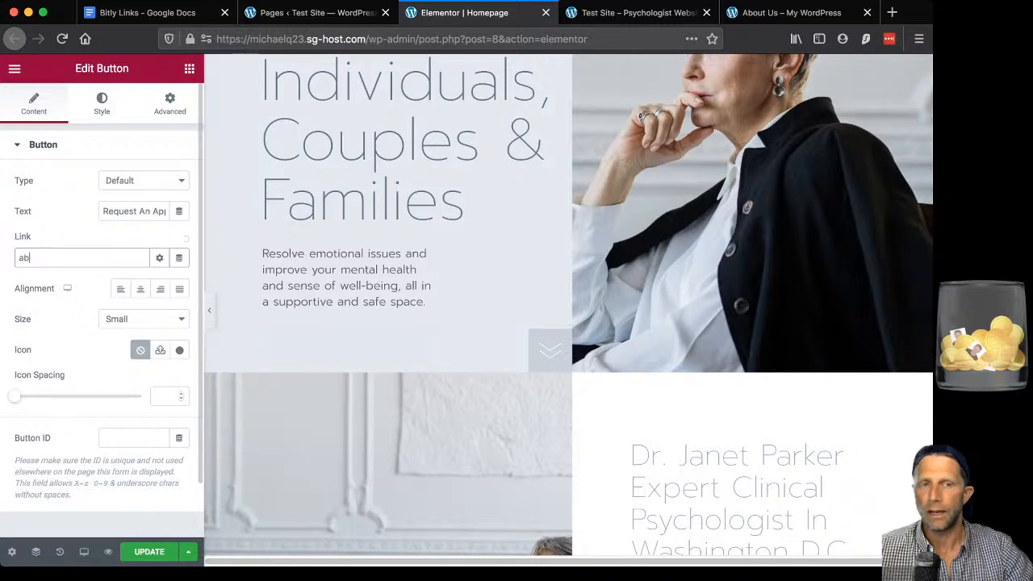
pyautogui.write('o')
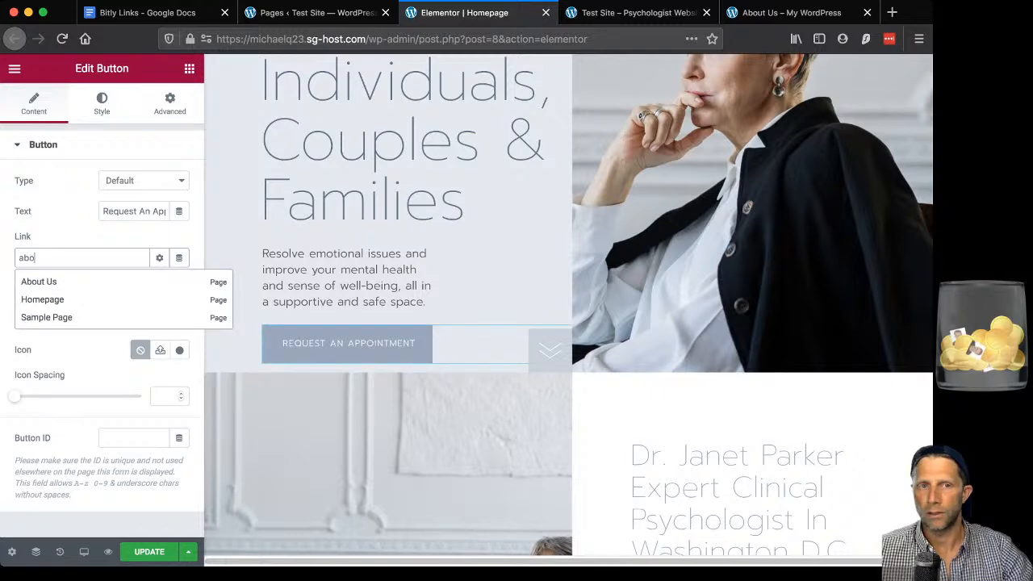
pyautogui.click(39, 282)
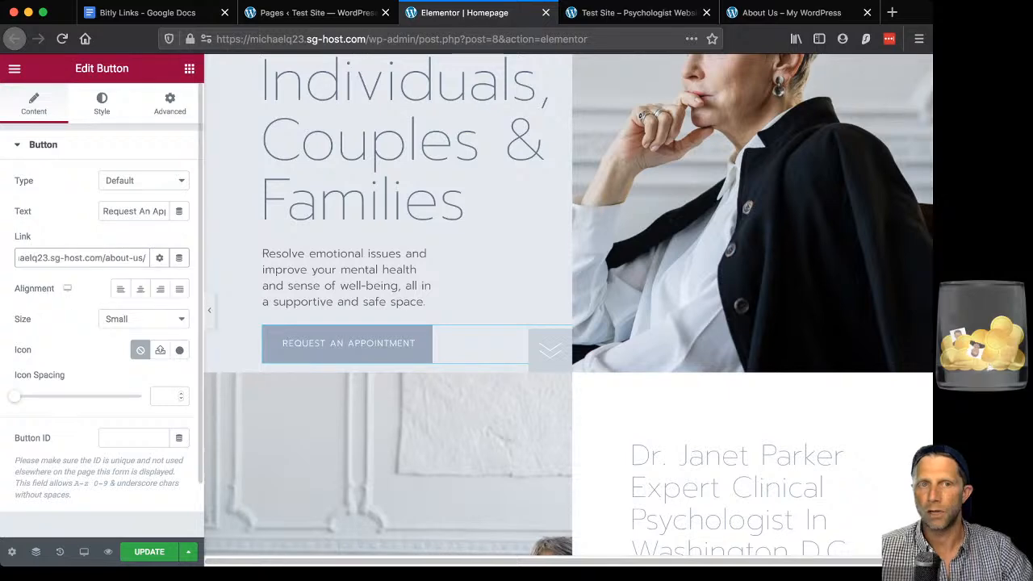
pyautogui.moveTo(146, 258); pyautogui.dragTo(104, 258)
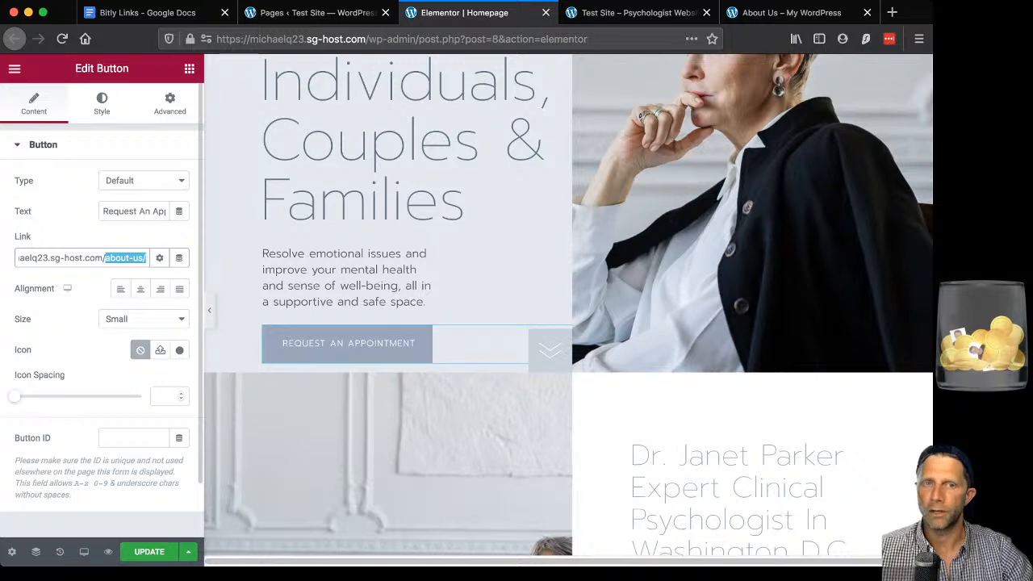
pyautogui.click(159, 258)
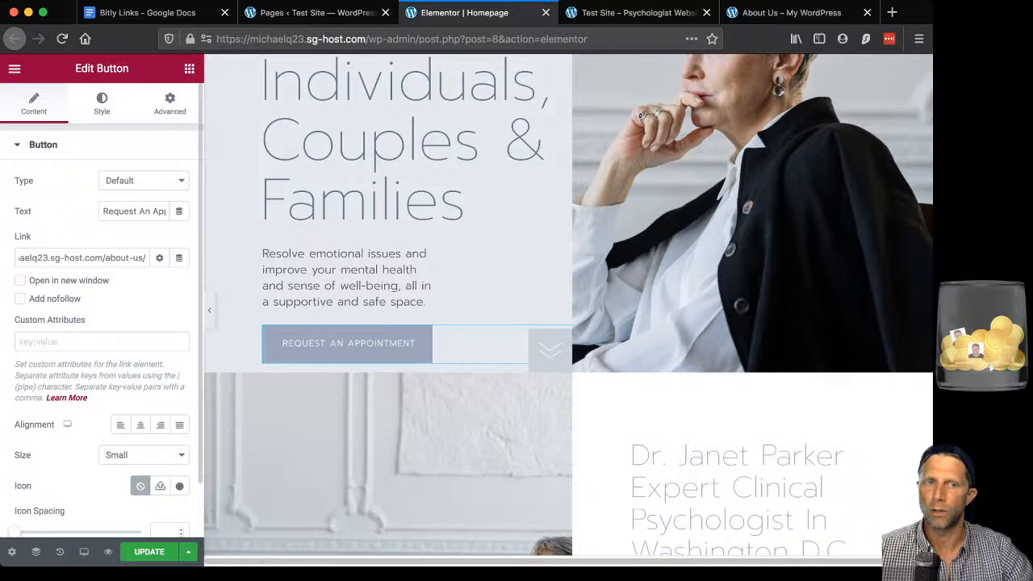
pyautogui.click(160, 259)
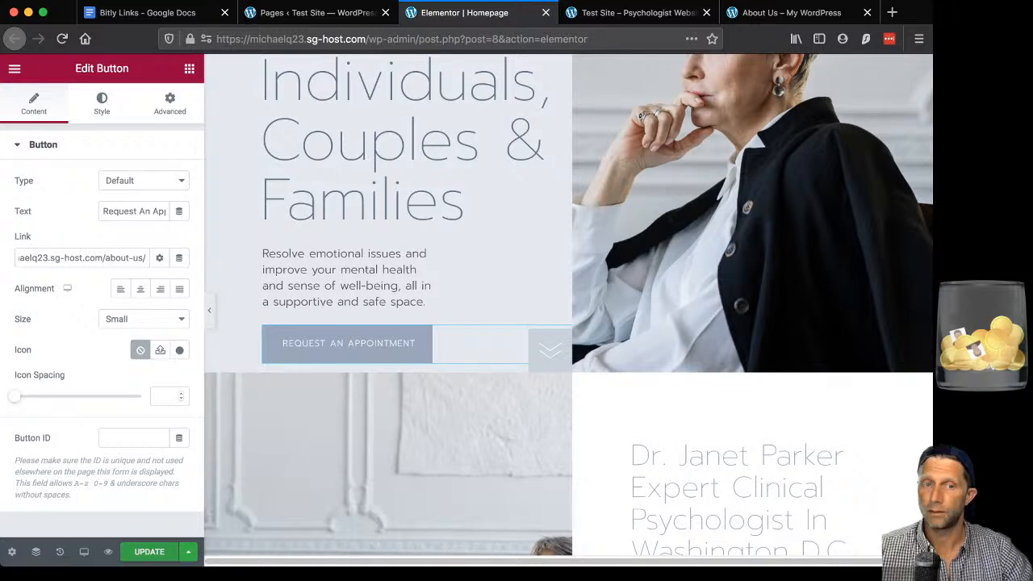
pyautogui.press('super+s')
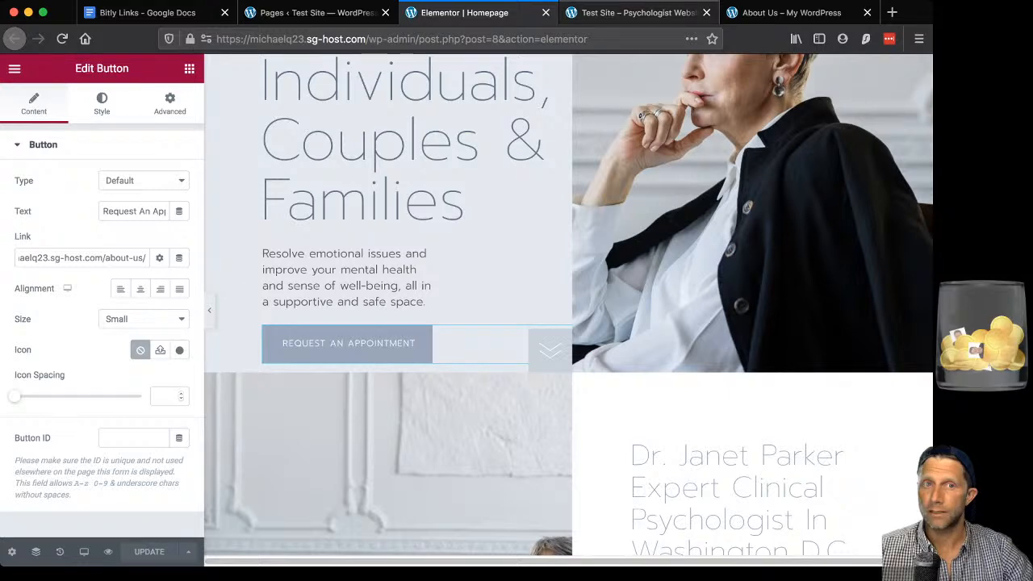
# Reload the live homepage and confirm Request an Appointment opens the About Us page.
pyautogui.click(633, 13)
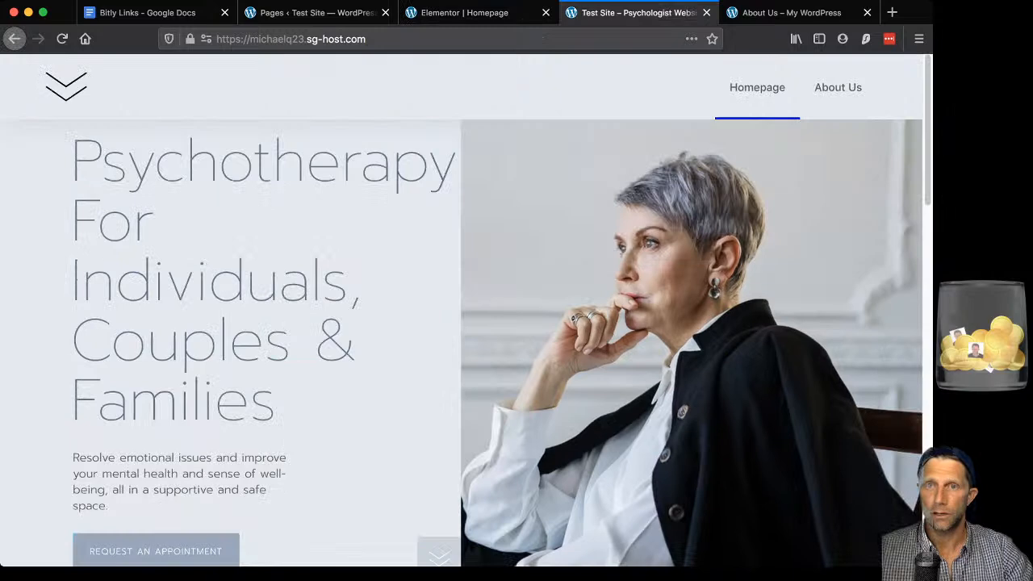
pyautogui.click(436, 39)
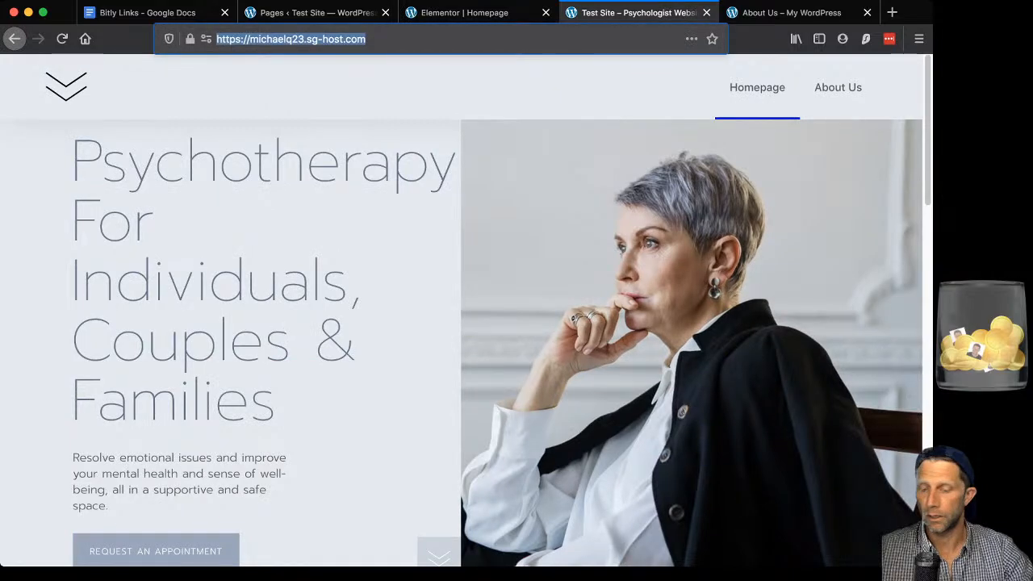
pyautogui.press('Return')
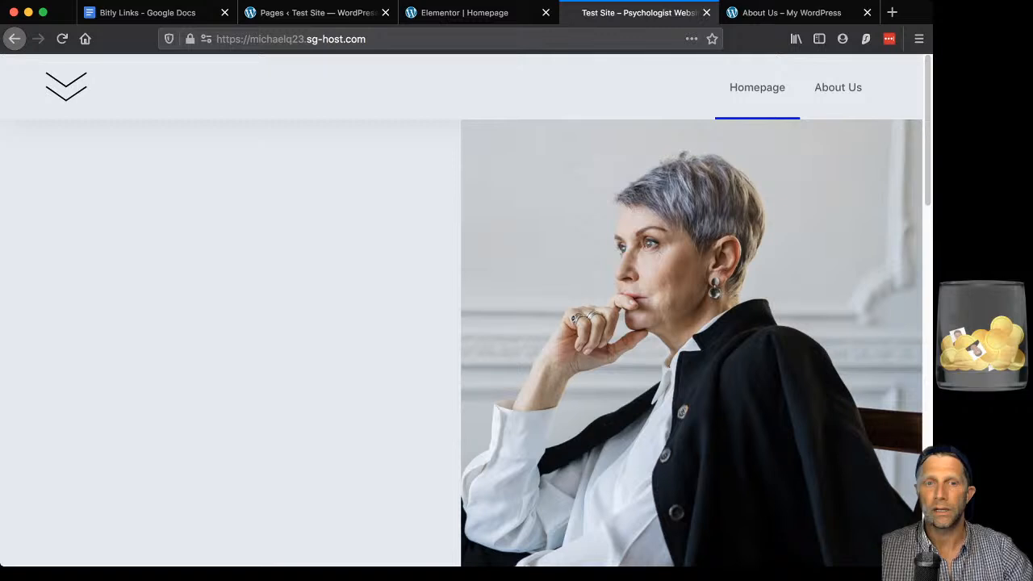
pyautogui.scroll(-1, 460, 323)
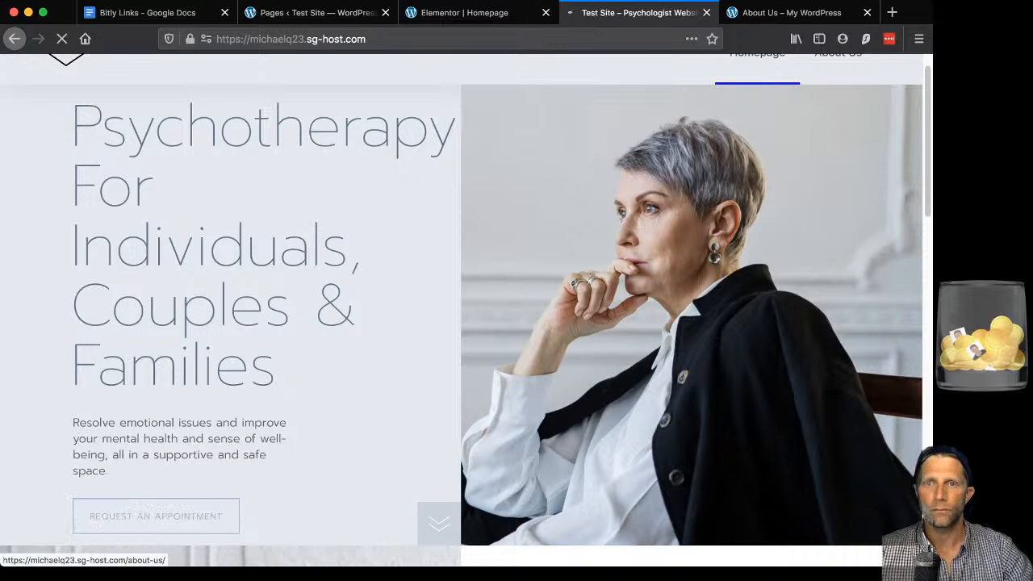
pyautogui.click(156, 516)
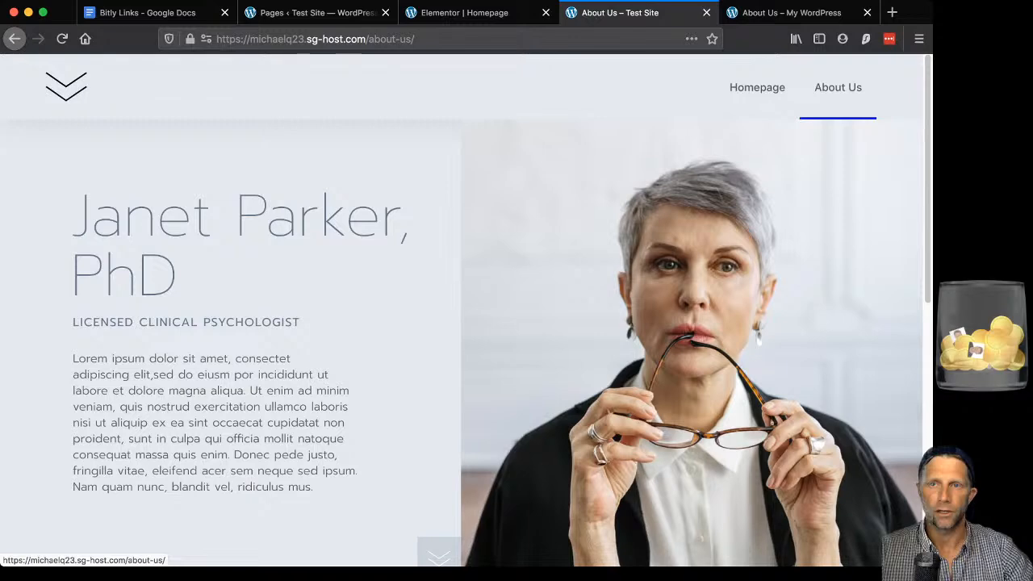
pyautogui.scroll(-5, 460, 323)
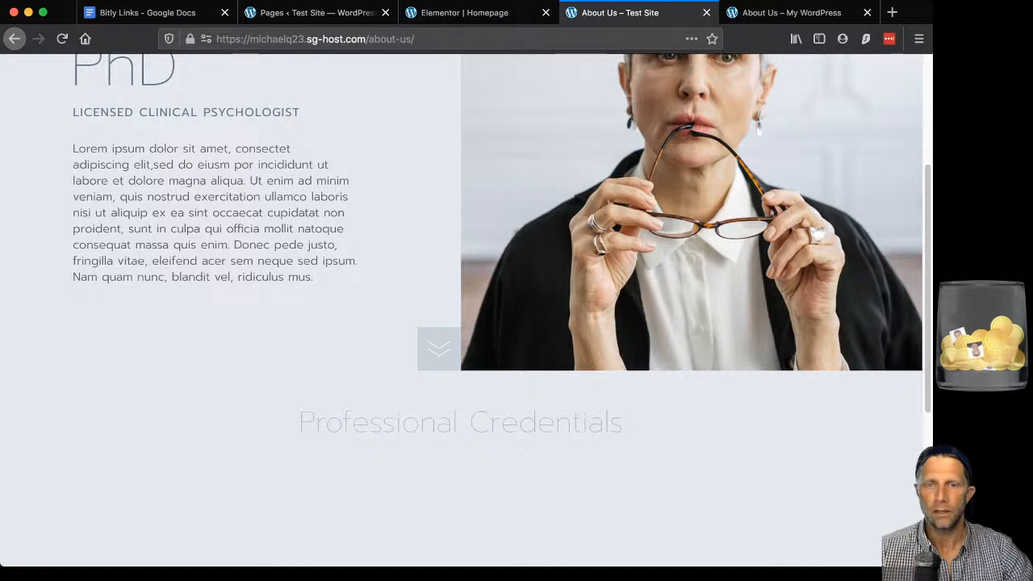
pyautogui.scroll(5, 460, 322)
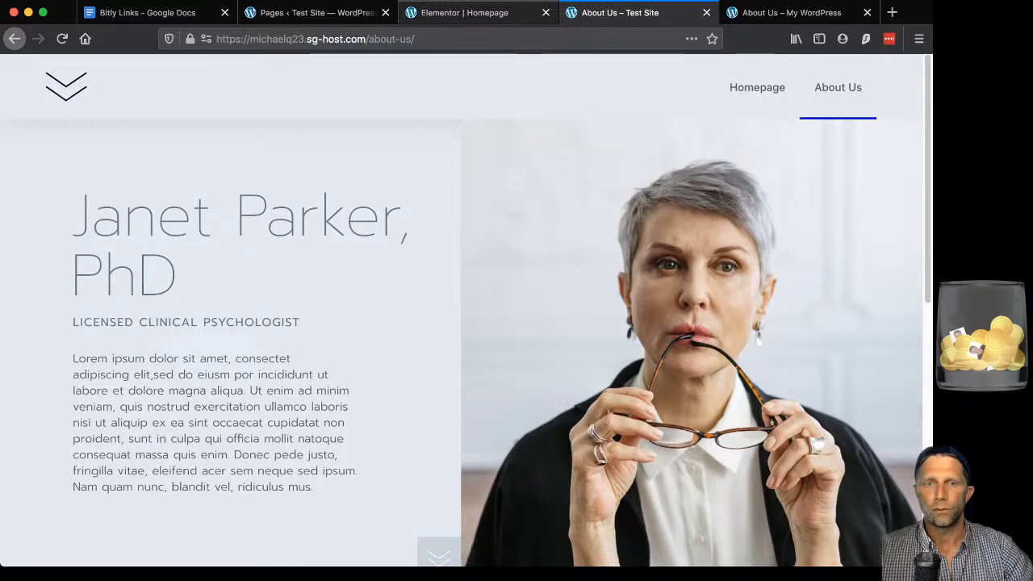
# Close the duplicate old-titled About Us tab, keeping the live About Us page.
pyautogui.hotkey('ctrl', 'shift', 'Tab')
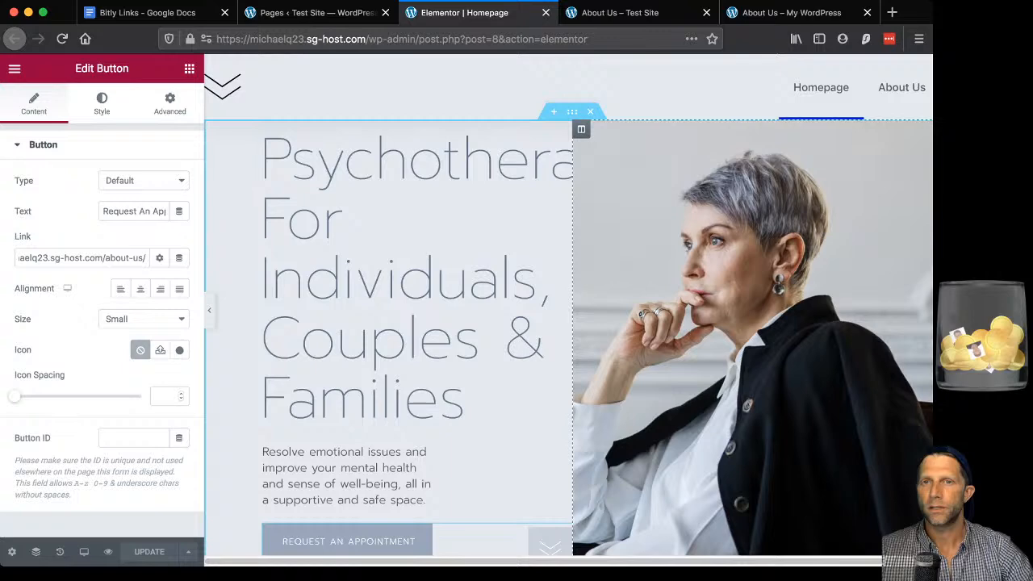
pyautogui.hotkey('ctrl', 'Tab')
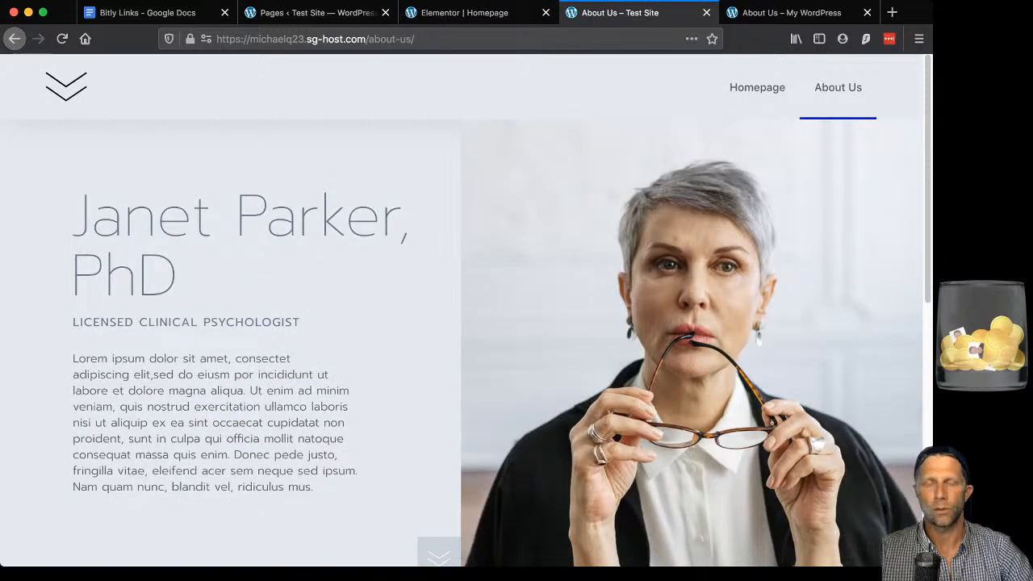
pyautogui.hotkey('ctrl', 'Tab')
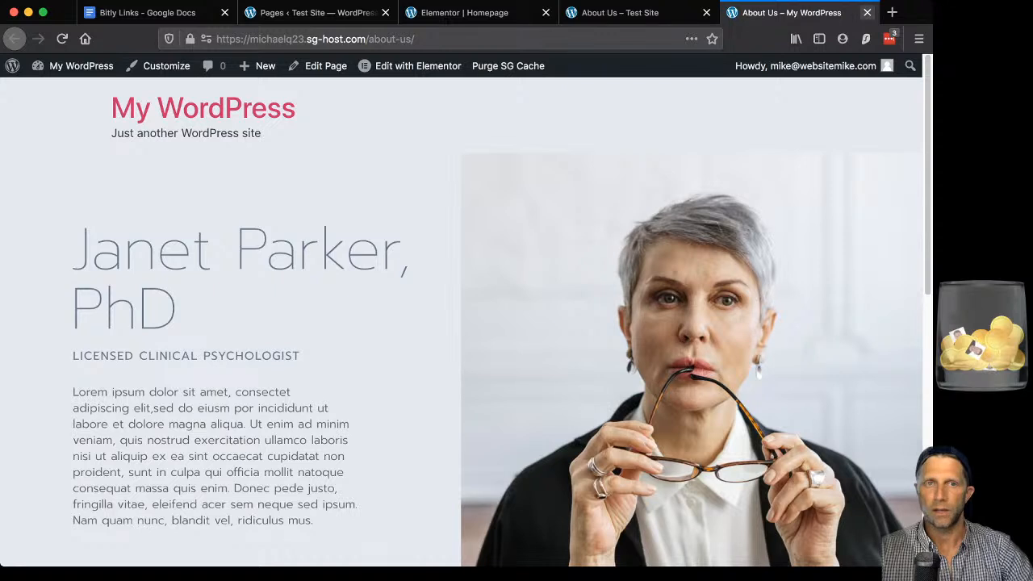
pyautogui.click(867, 12)
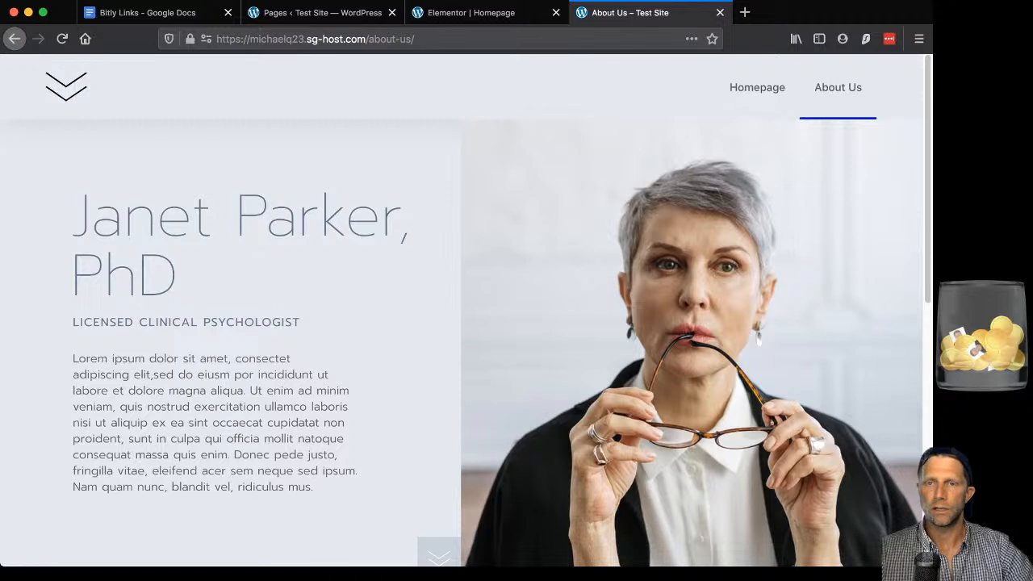